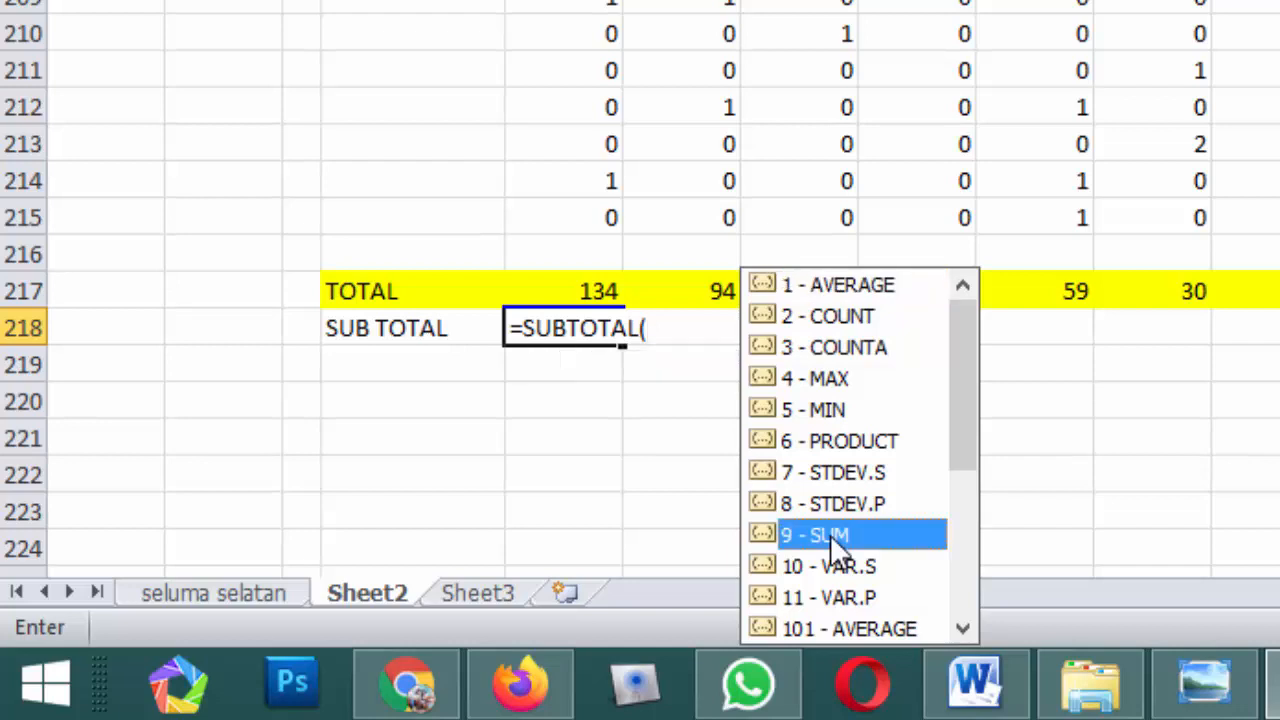
- Continue the SUBTOTAL formula in the SUB TOTAL row with function 9 - SUM and reference the first count column's last data cell, row 215
double_click(830, 535)
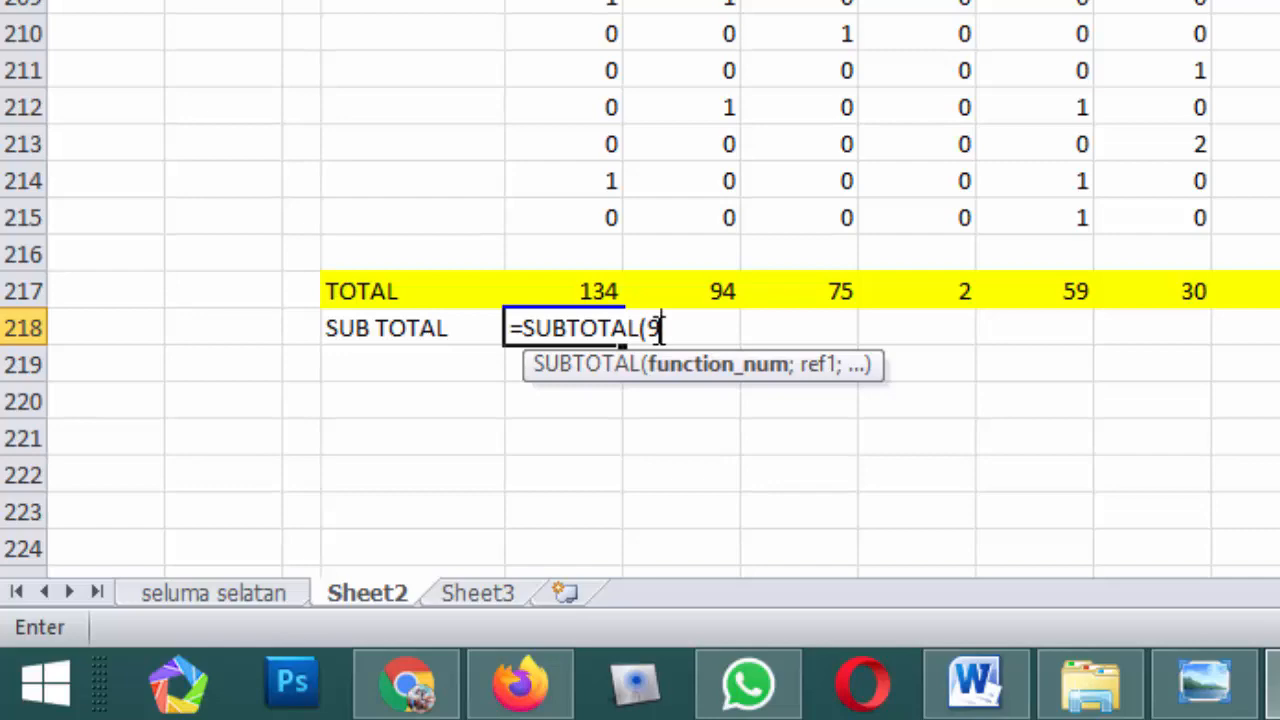
text(;)
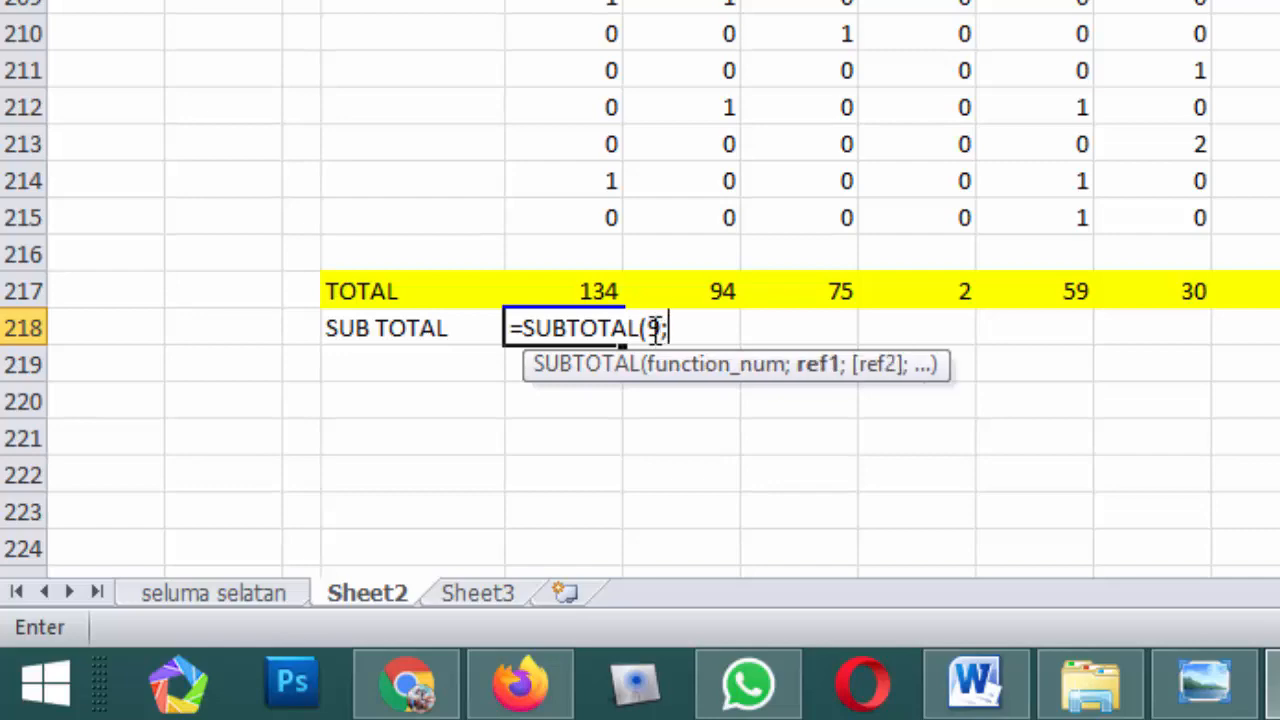
click(603, 220)
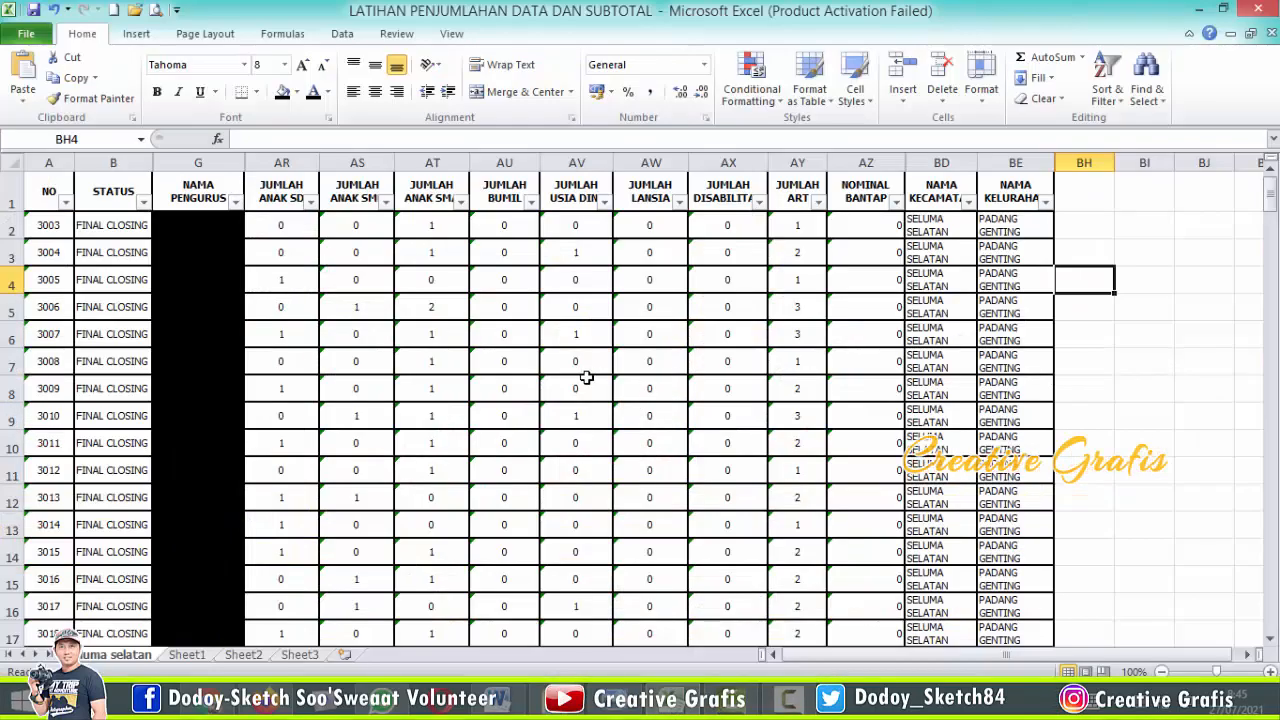
- Examine the count data in the JUMLAH columns of the seluma selatan sheet
scroll(607, 355, down, 4)
scroll(607, 355, down, 1)
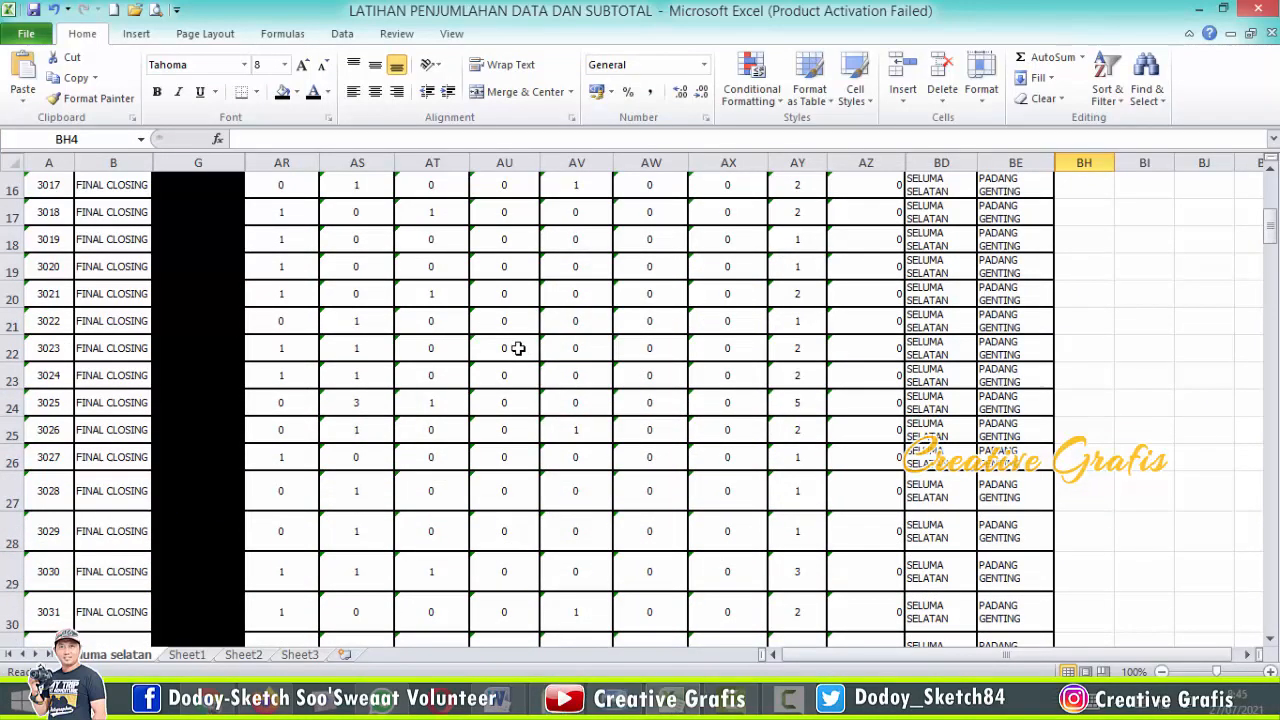
scroll(585, 363, up, 2)
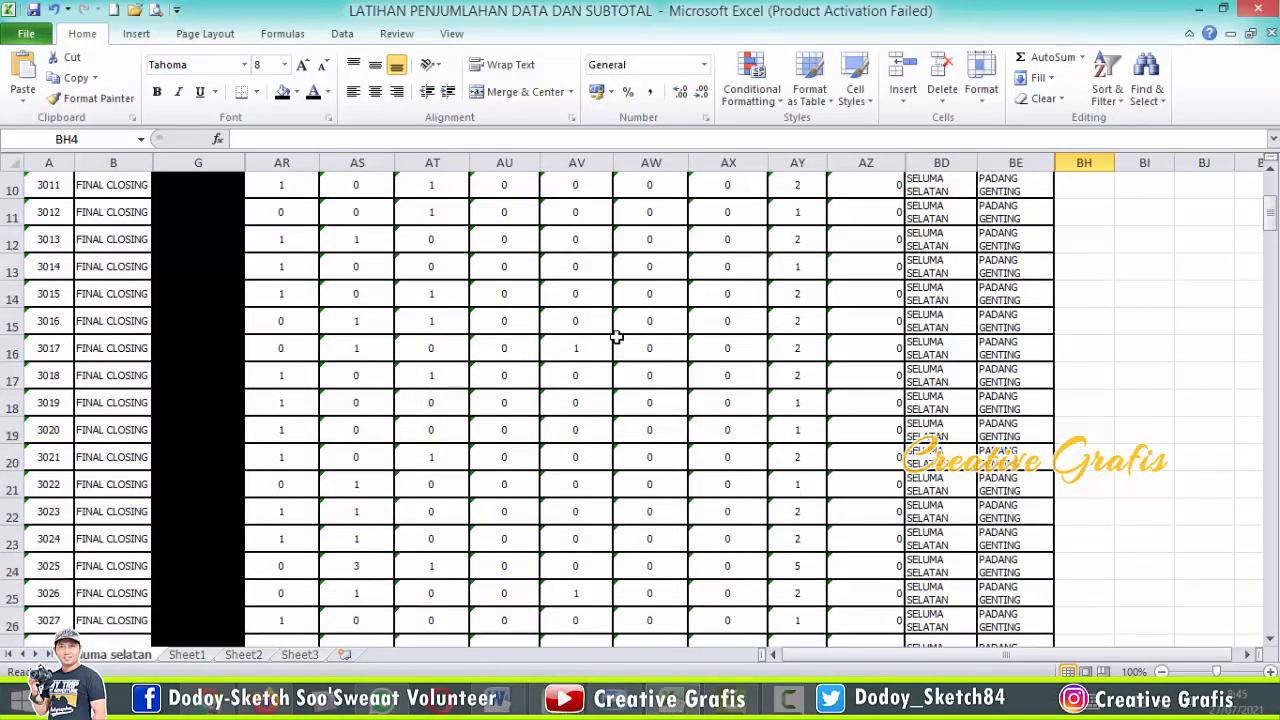
scroll(723, 351, down, 11)
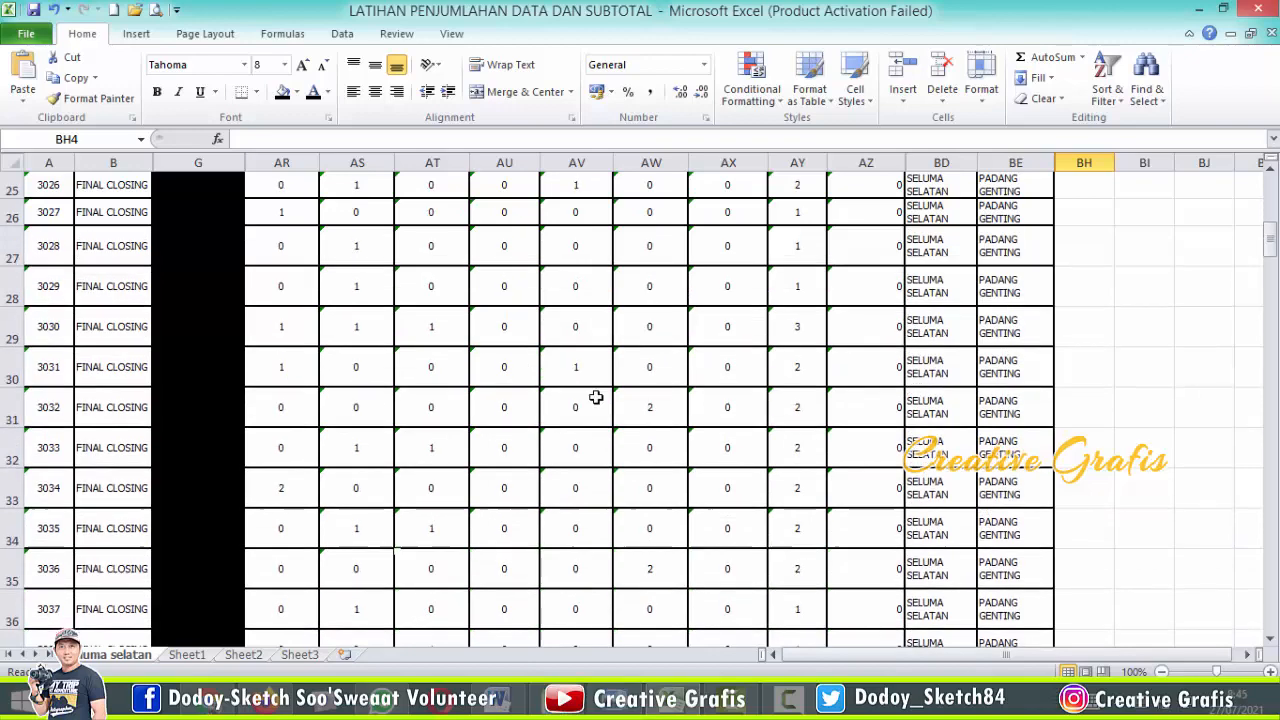
scroll(546, 415, down, 8)
scroll(574, 383, up, 17)
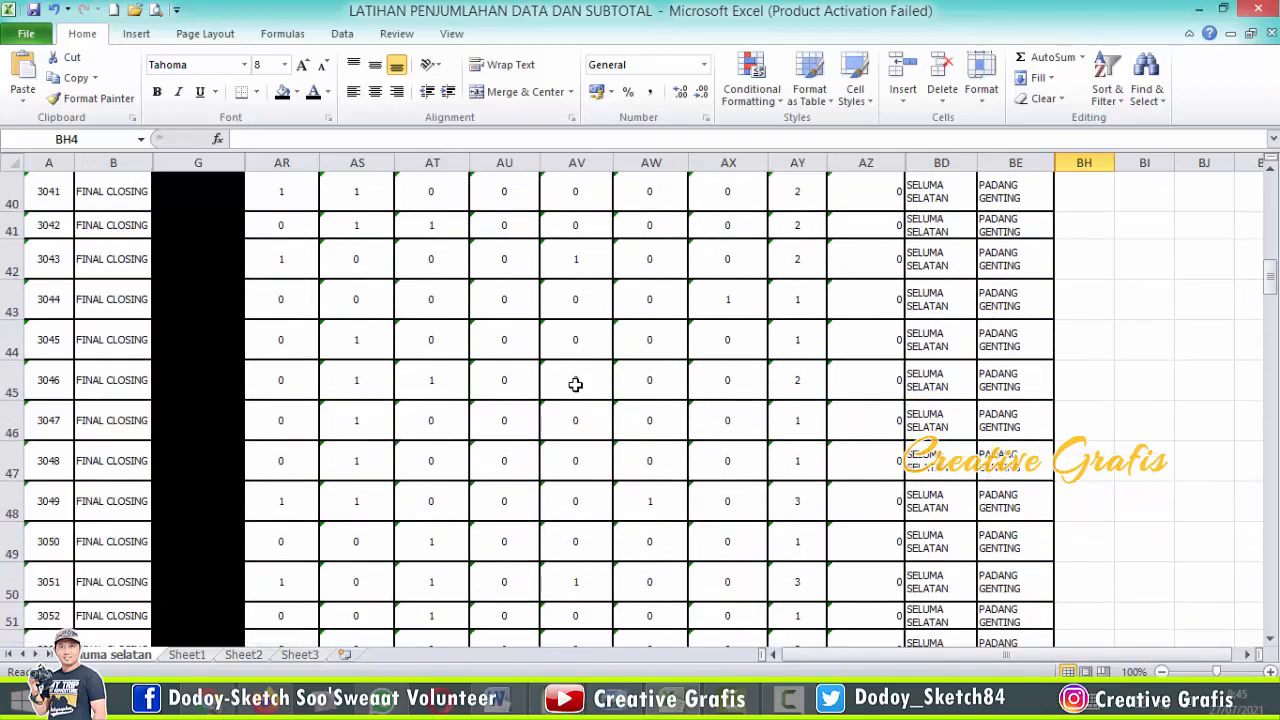
scroll(805, 295, up, 4)
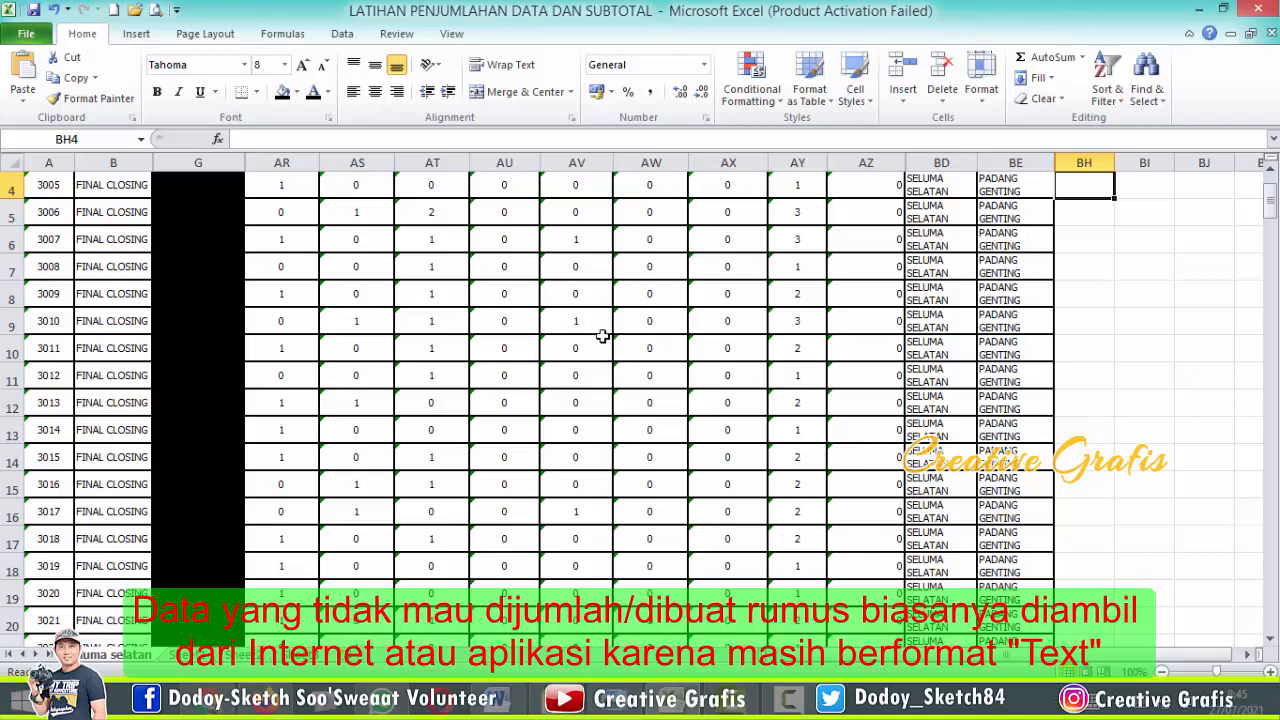
scroll(642, 391, up, 1)
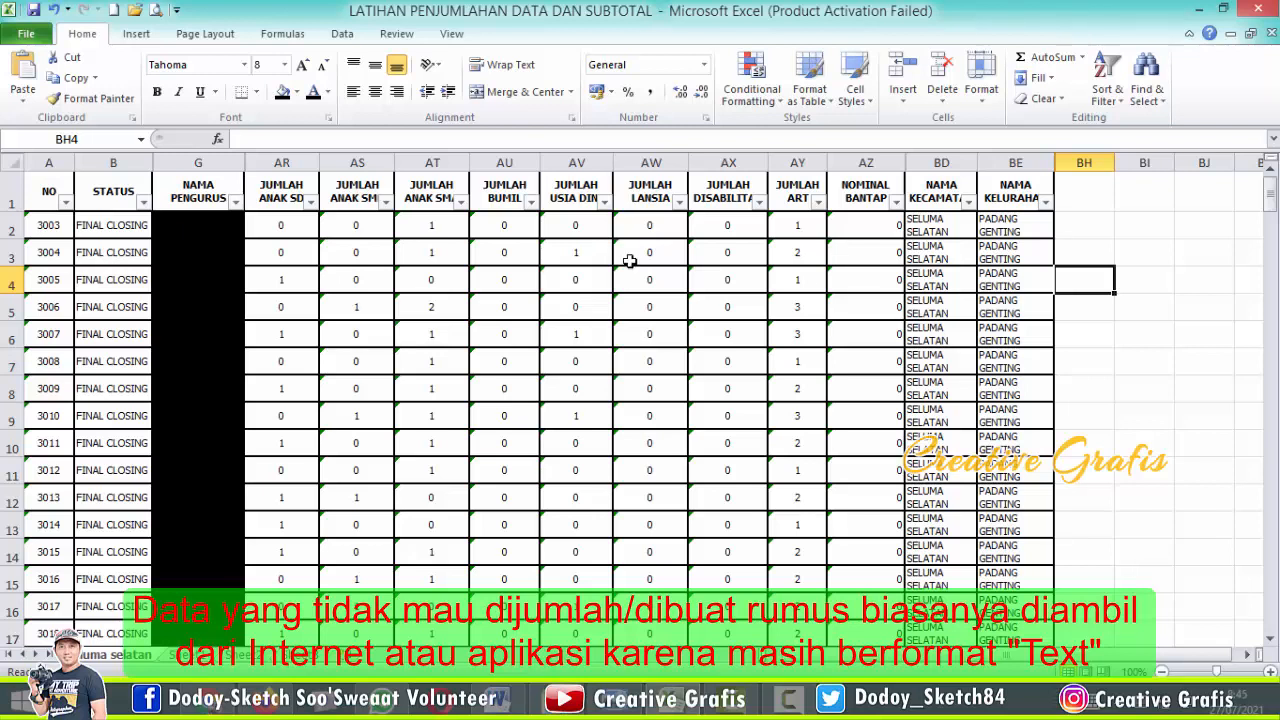
- Inspect individual count cells in the JUMLAH columns and look through the rows for values stored as text
click(384, 261)
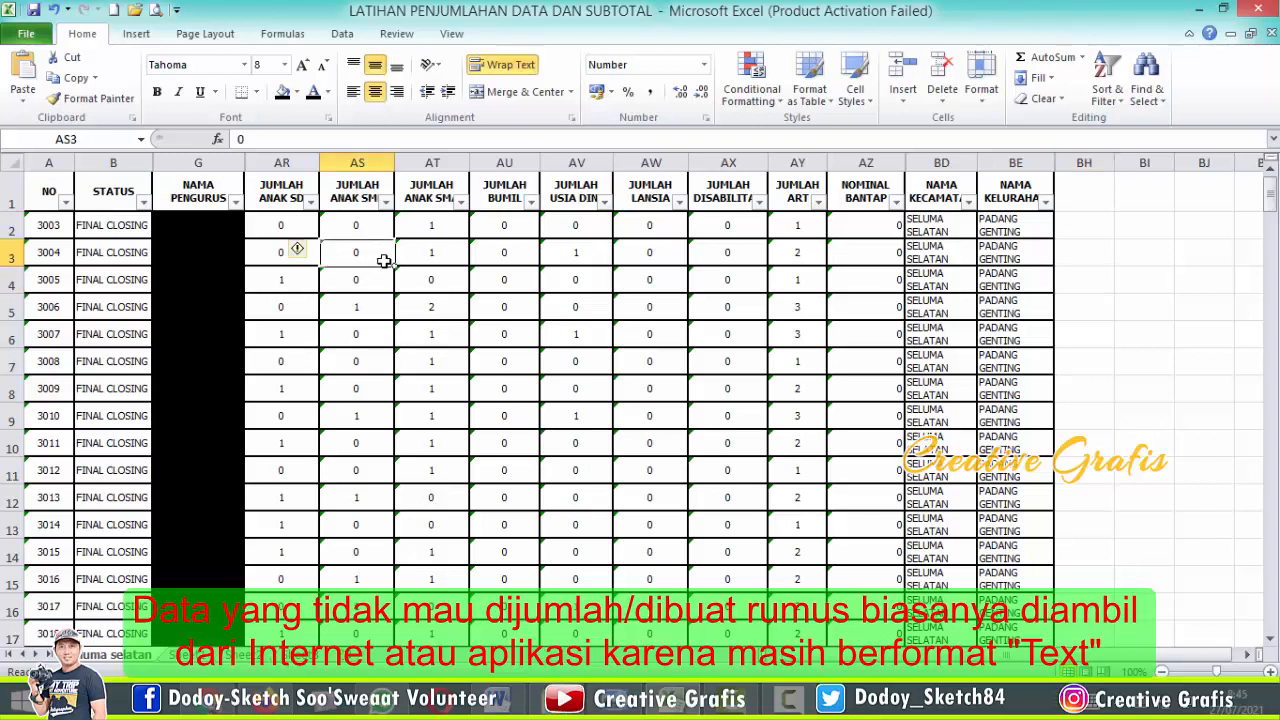
click(261, 246)
click(820, 280)
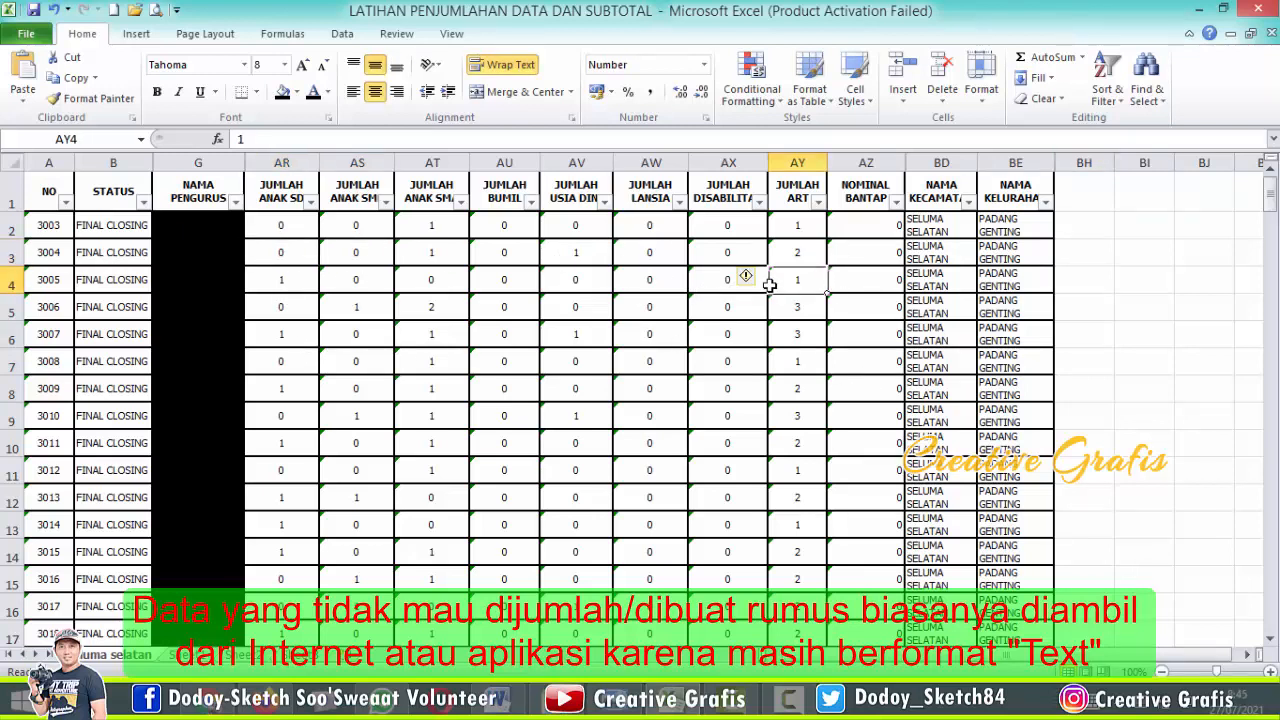
scroll(560, 329, down, 10)
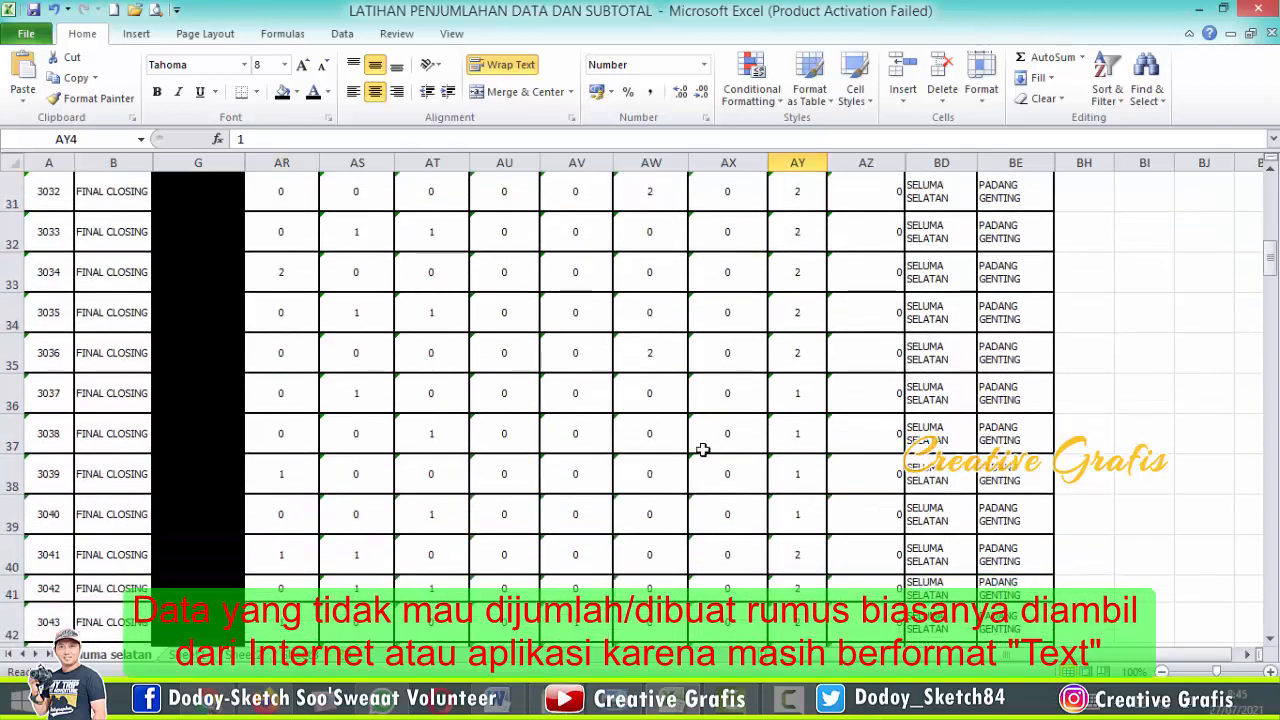
scroll(660, 482, down, 7)
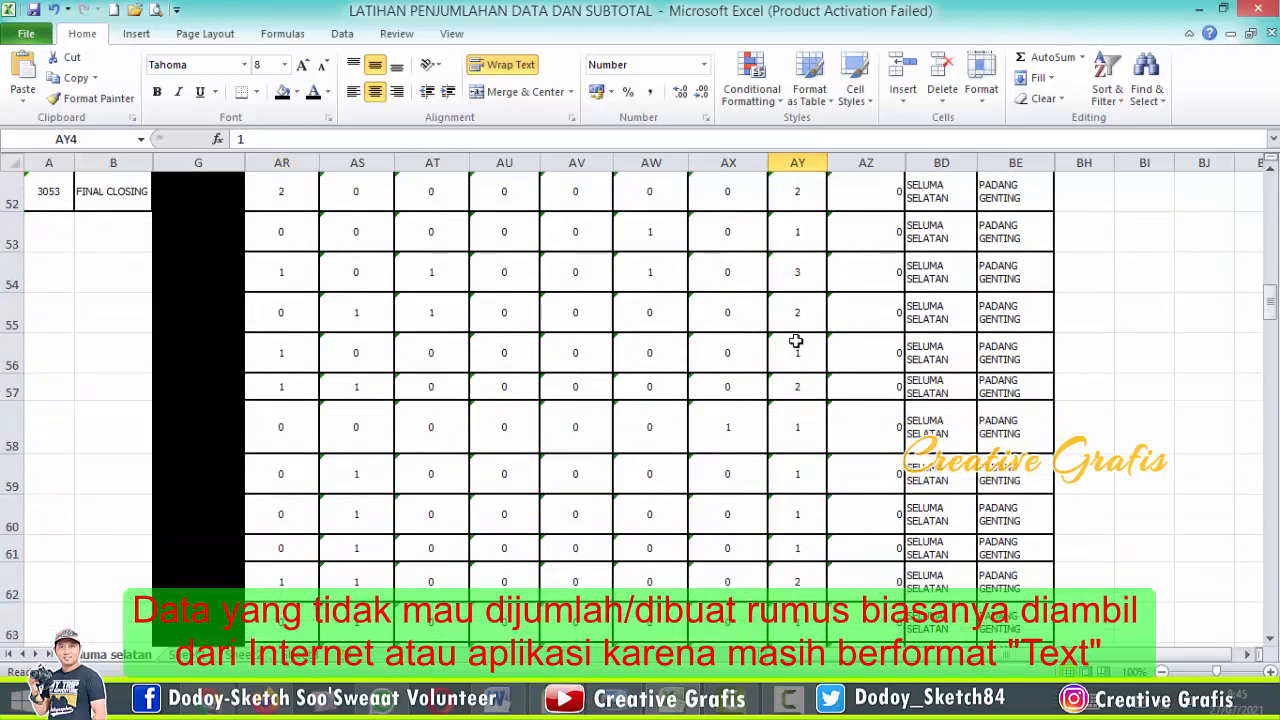
scroll(780, 477, up, 7)
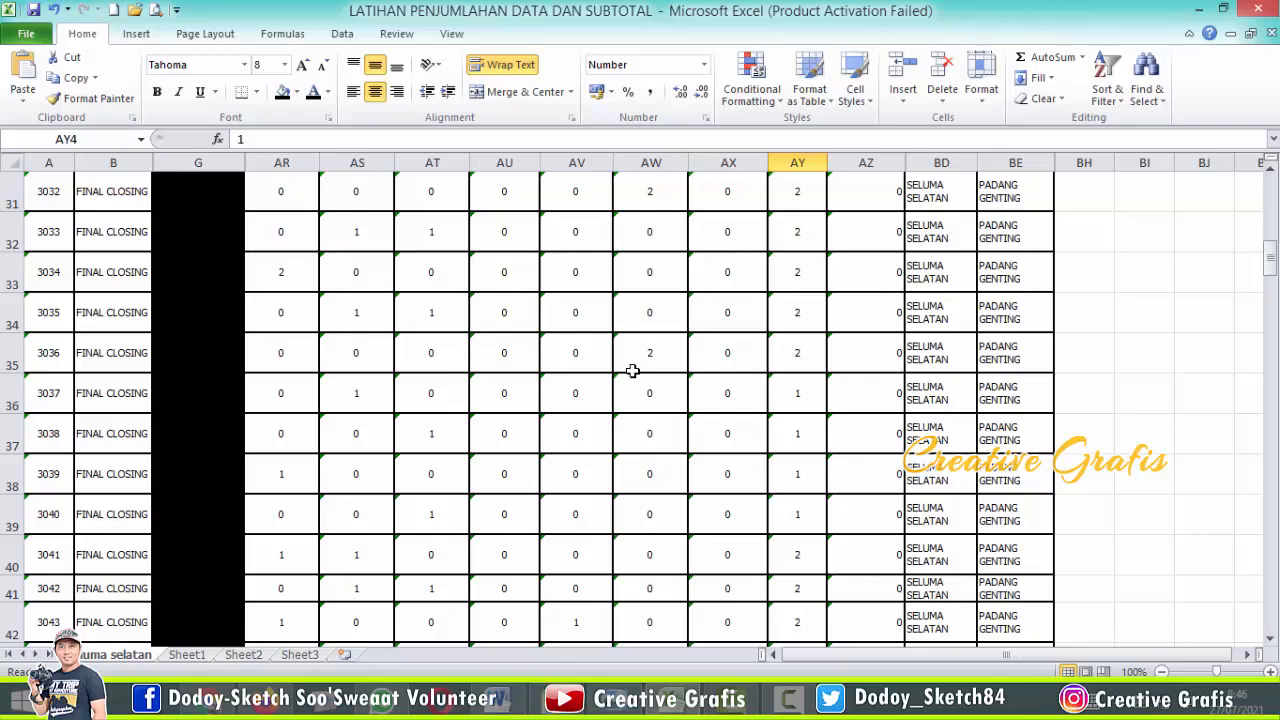
scroll(633, 371, up, 6)
click(1148, 341)
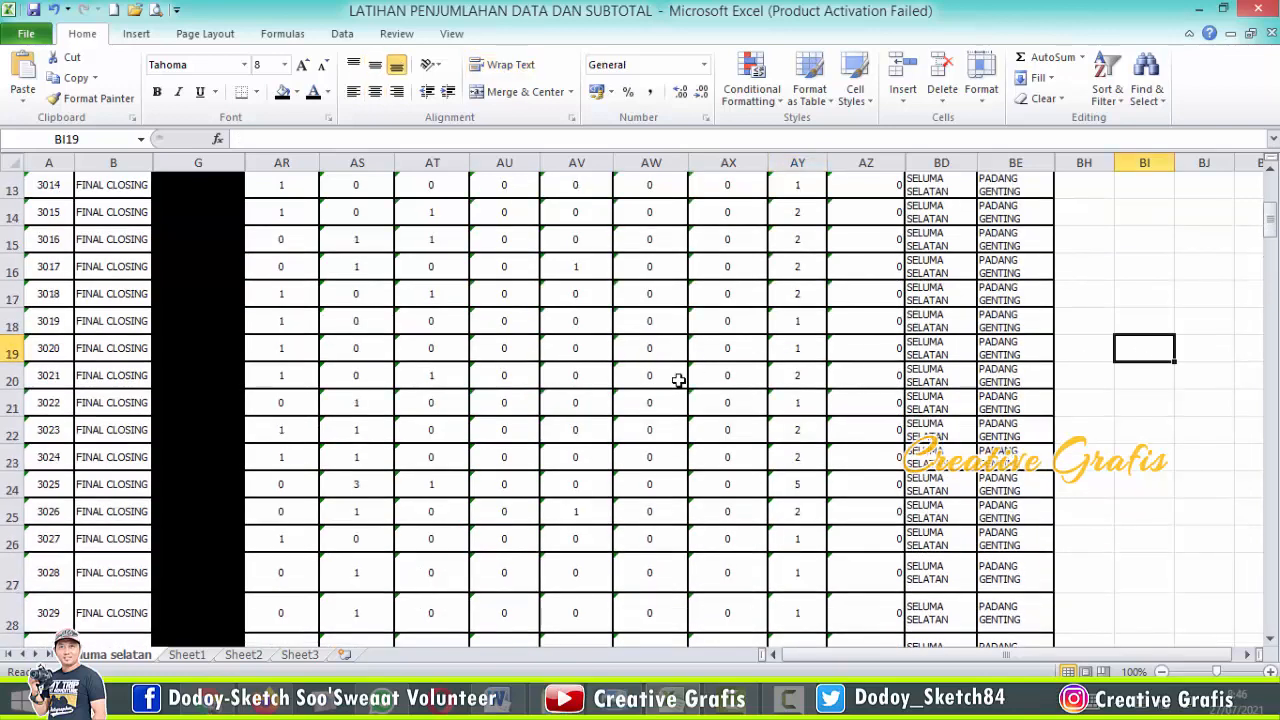
scroll(523, 408, up, 4)
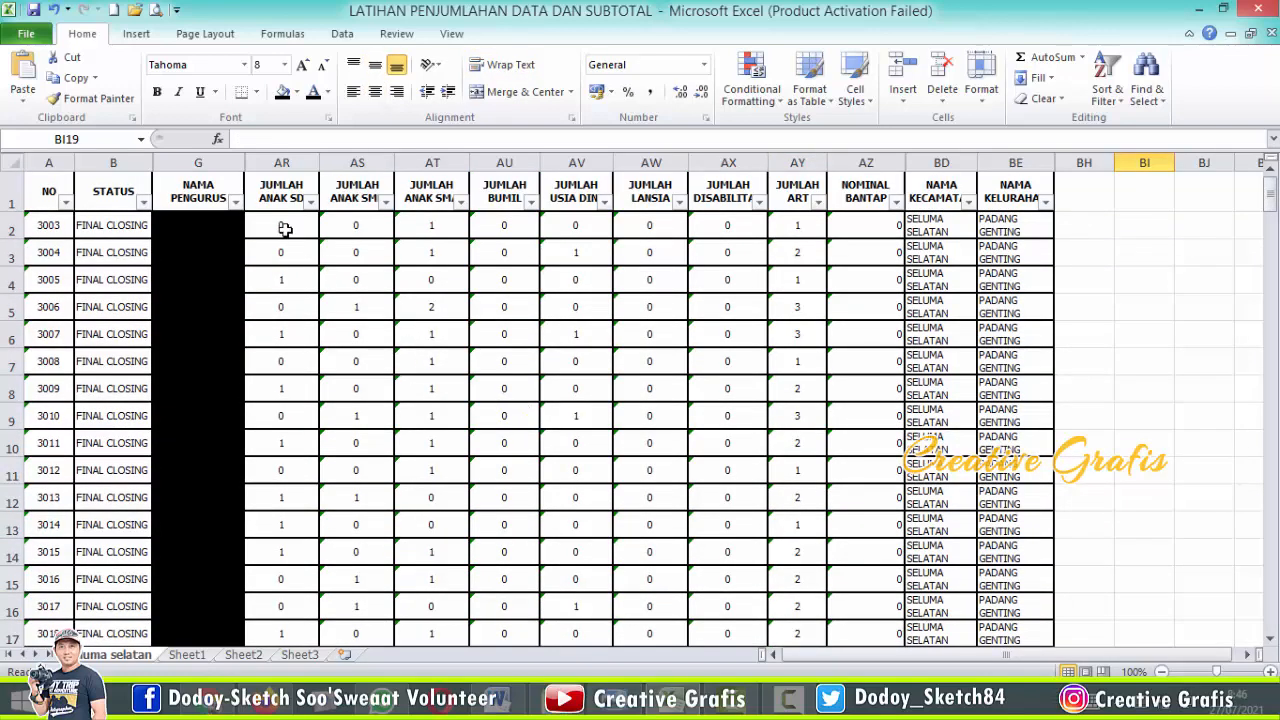
click(285, 229)
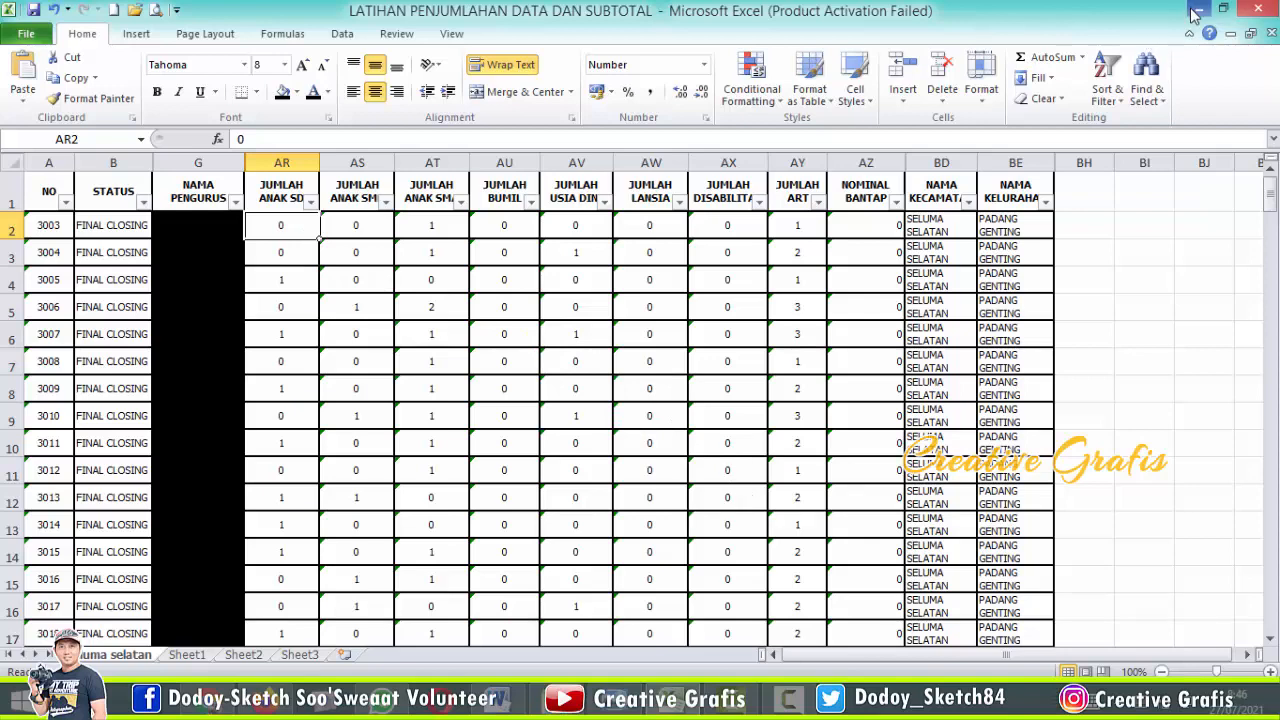
click(580, 389)
scroll(587, 399, down, 5)
scroll(587, 399, down, 7)
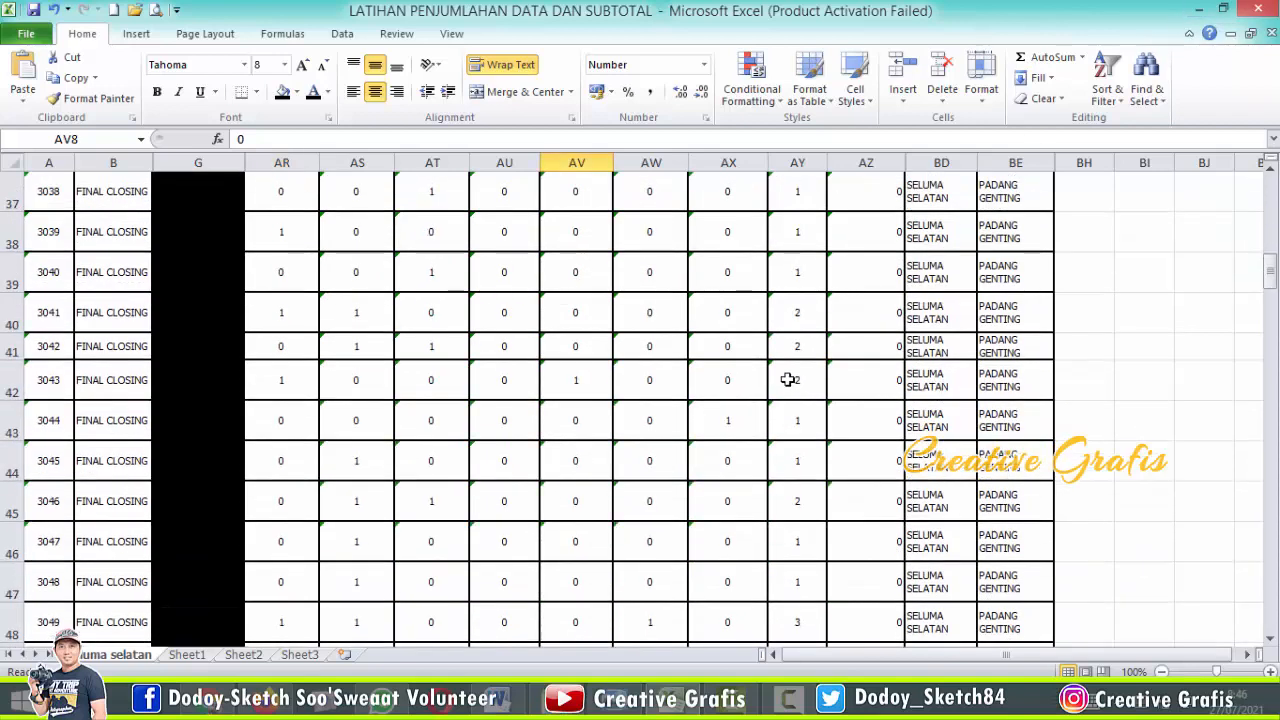
scroll(786, 374, up, 12)
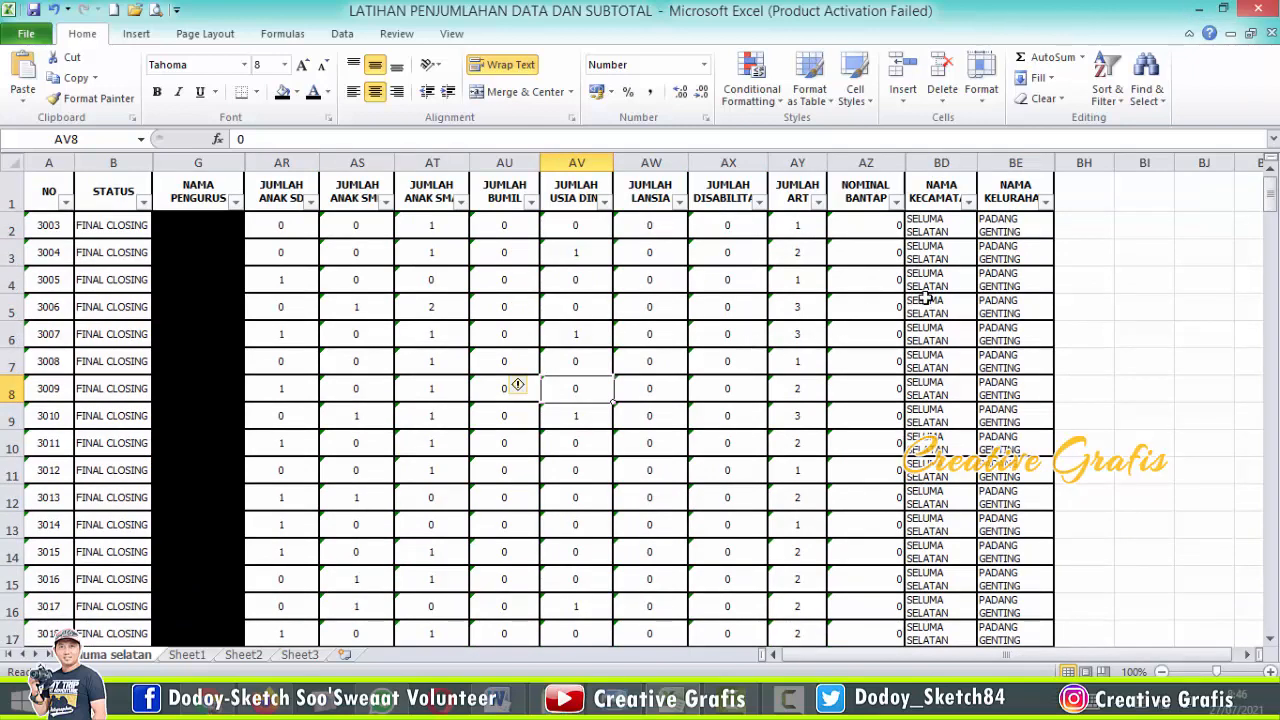
- Widen the JUMLAH ANAK SMP column until its header text fits on one line
click(1143, 306)
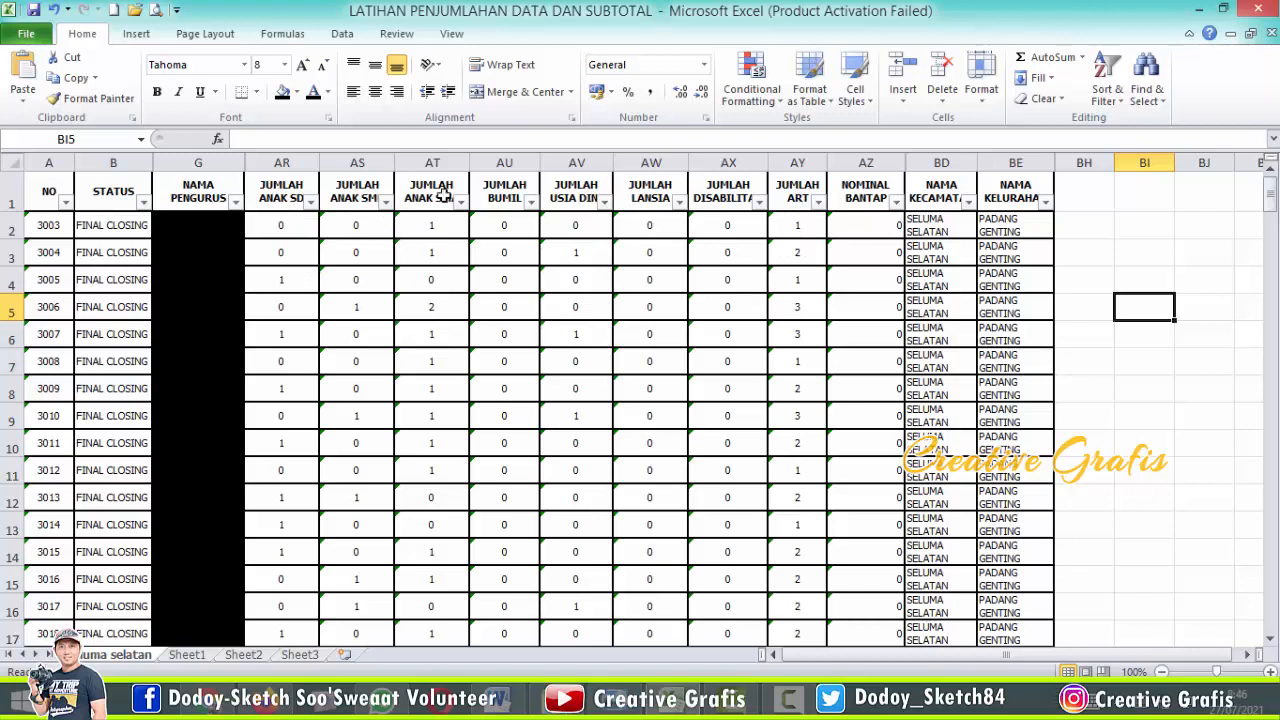
drag(395, 162, 423, 162)
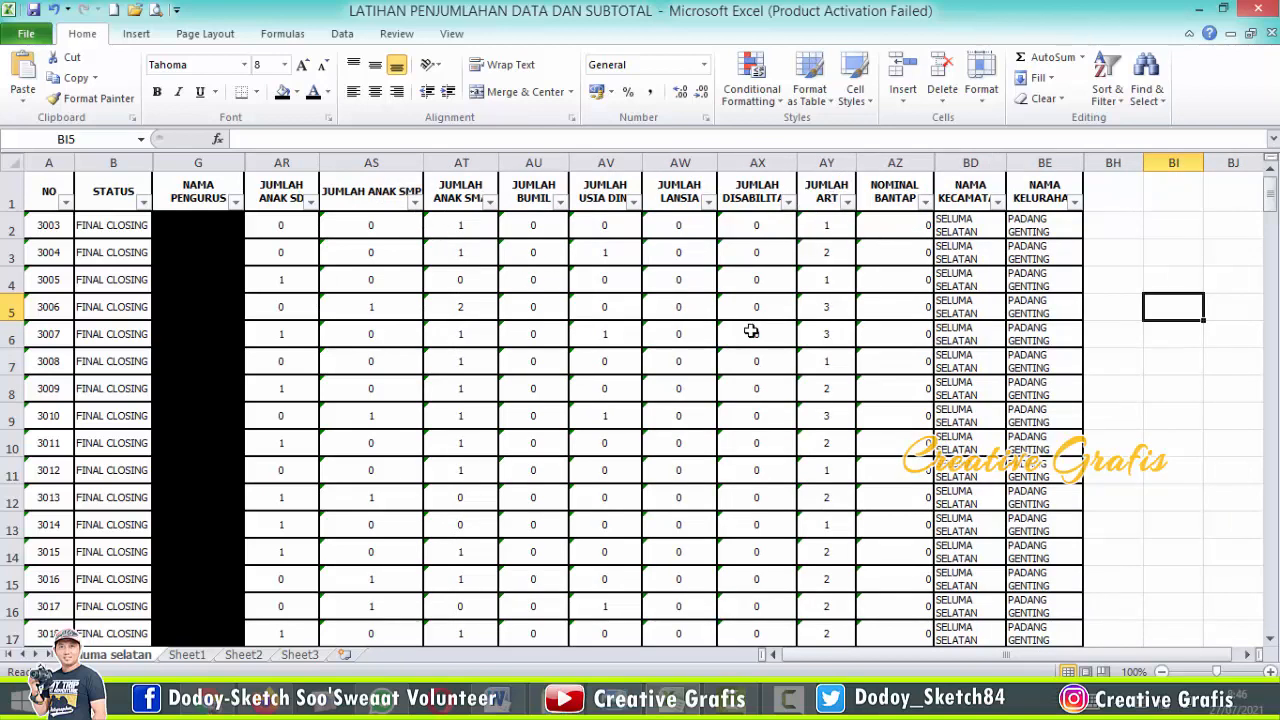
click(628, 413)
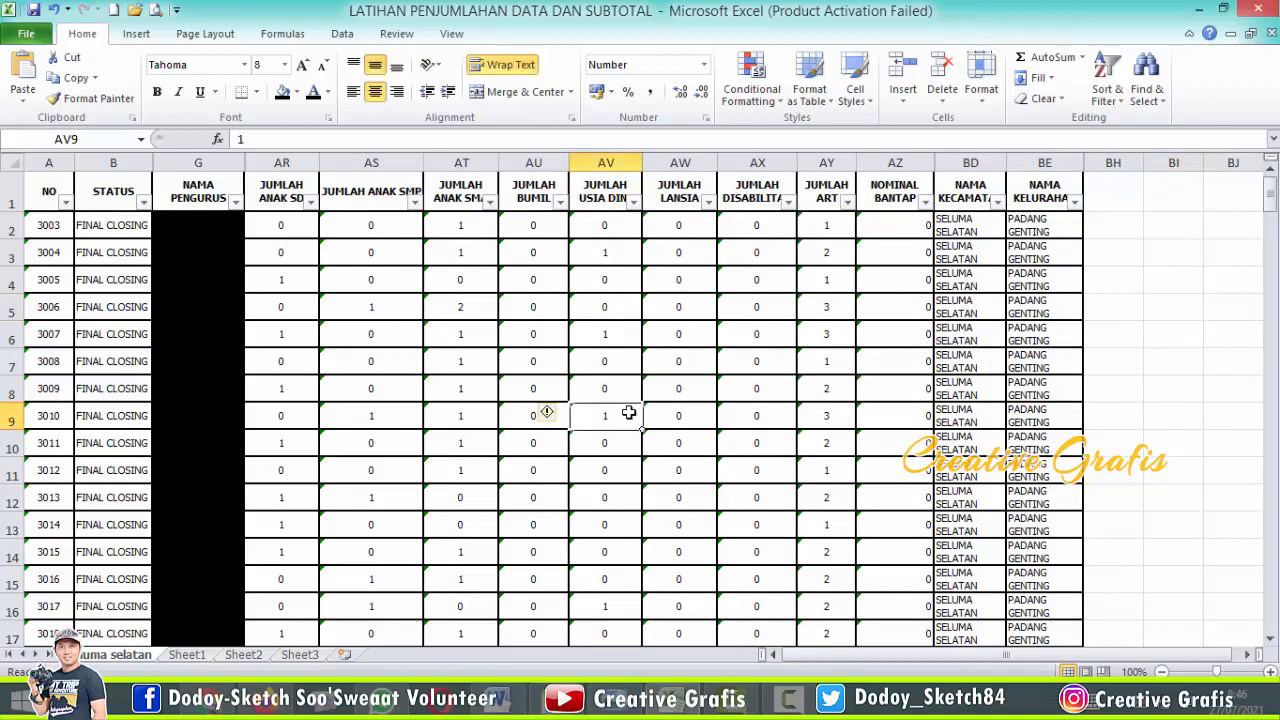
- Increase the height of the empty rows 215 to 218 below the data table
scroll(628, 413, down, 5)
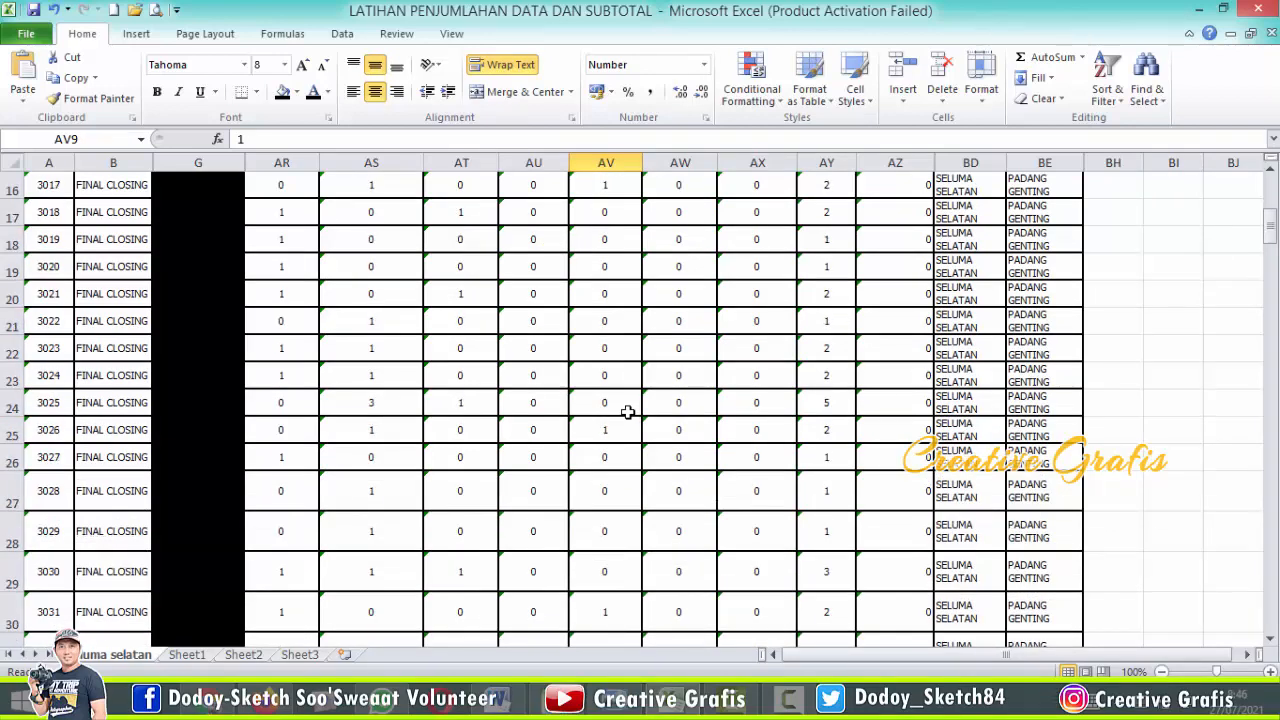
scroll(627, 412, down, 10)
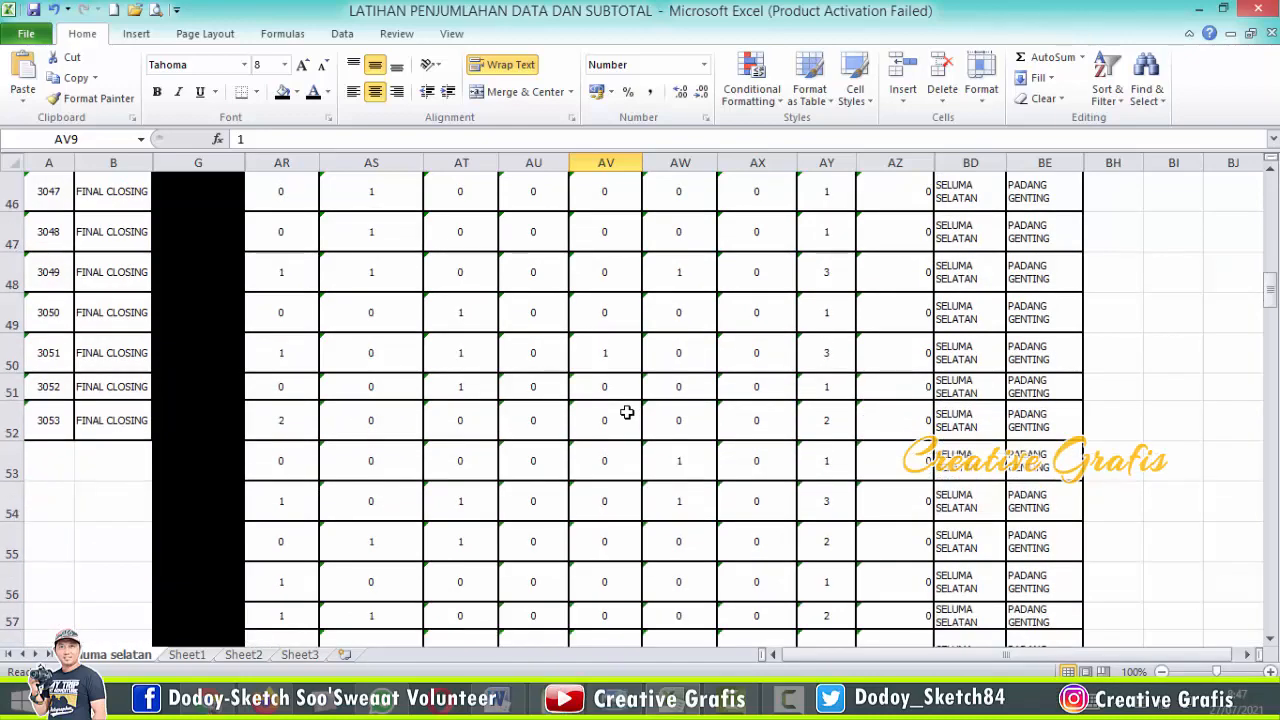
scroll(627, 412, down, 2)
scroll(627, 412, up, 6)
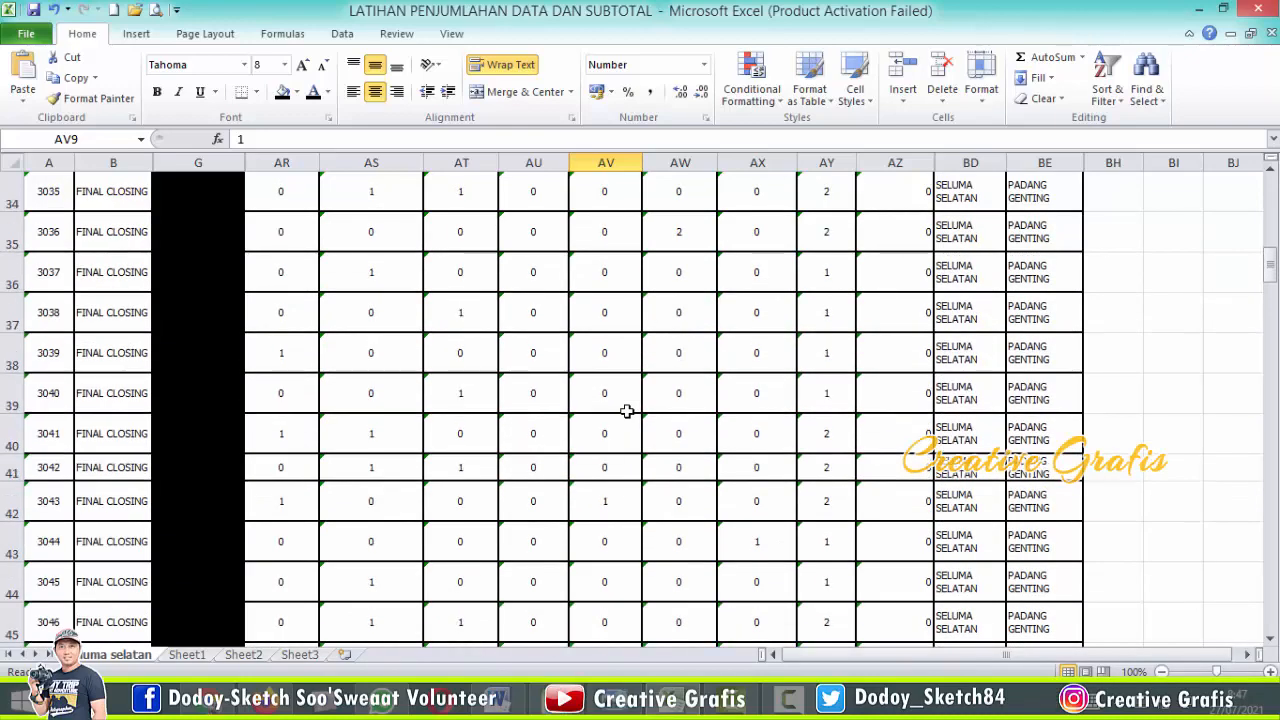
scroll(626, 411, down, 13)
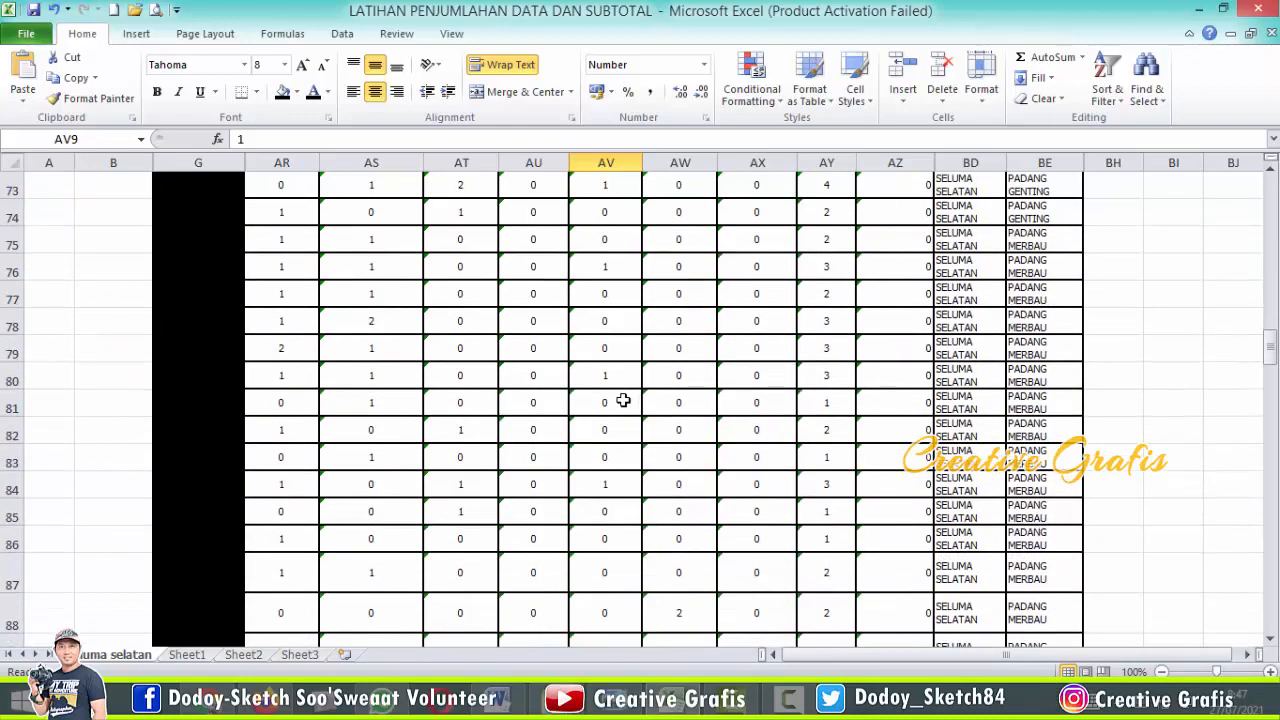
scroll(600, 420, down, 20)
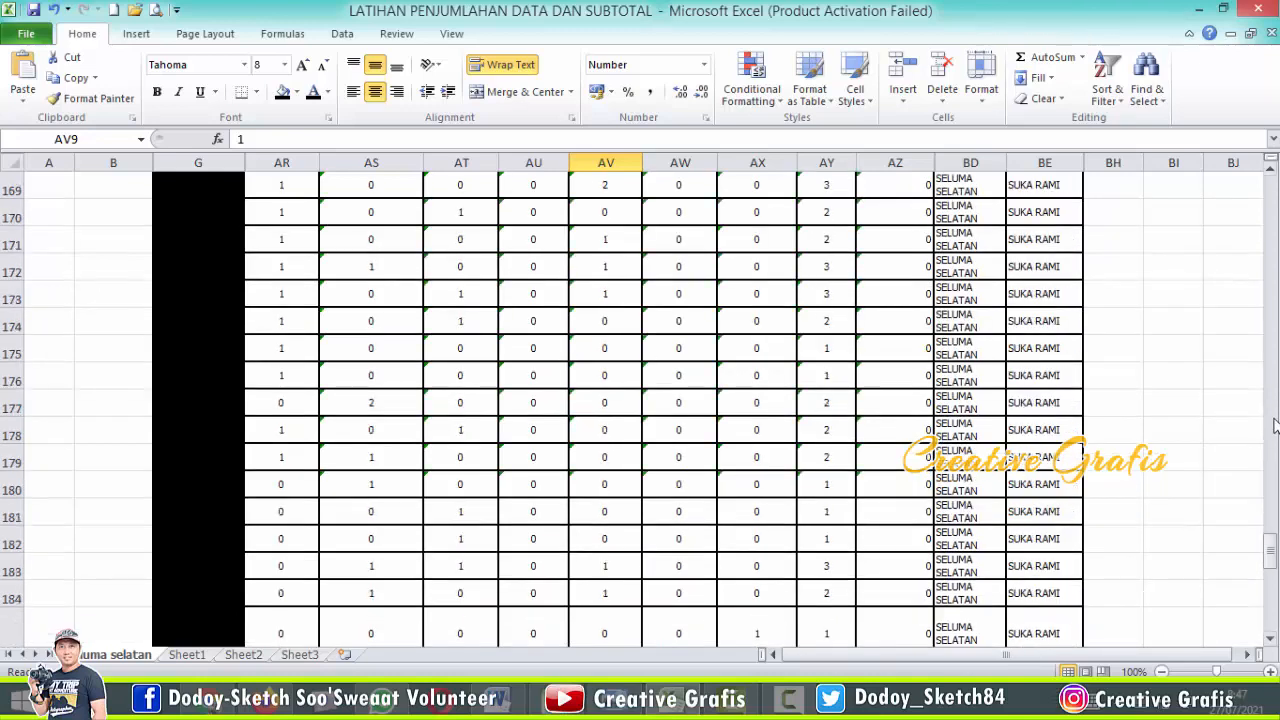
scroll(580, 594, down, 17)
scroll(305, 435, up, 4)
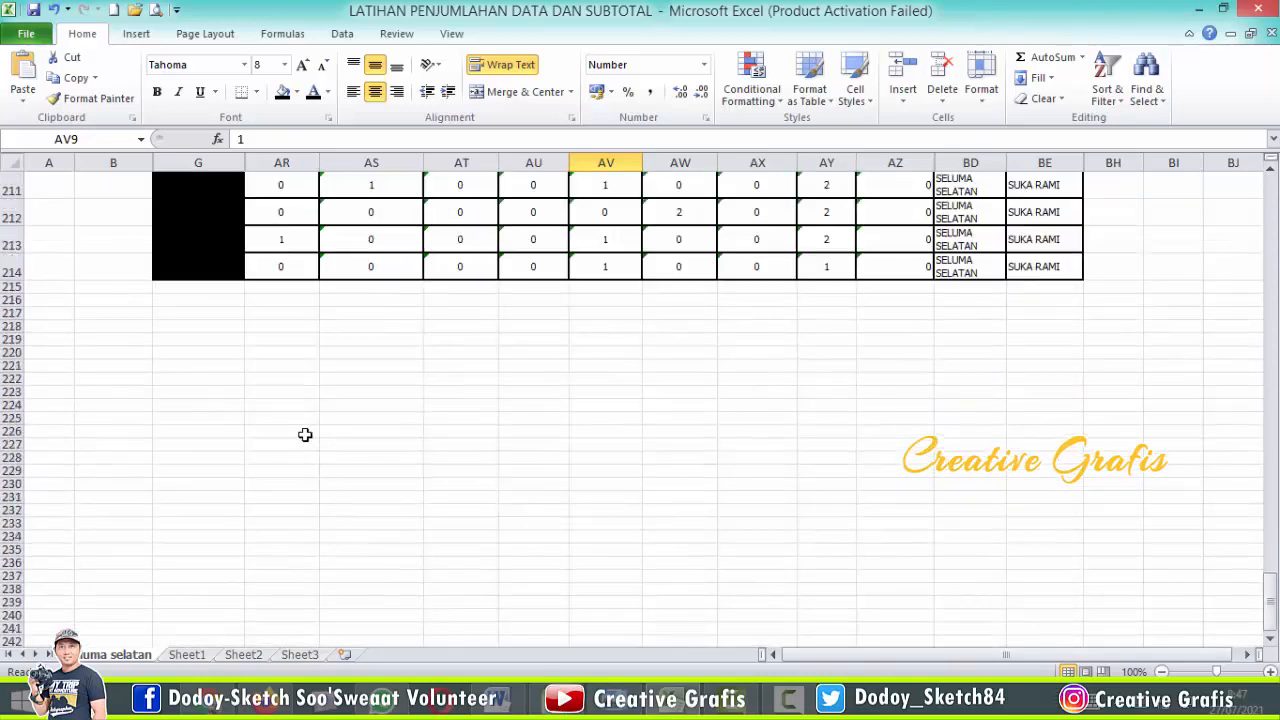
scroll(305, 435, up, 2)
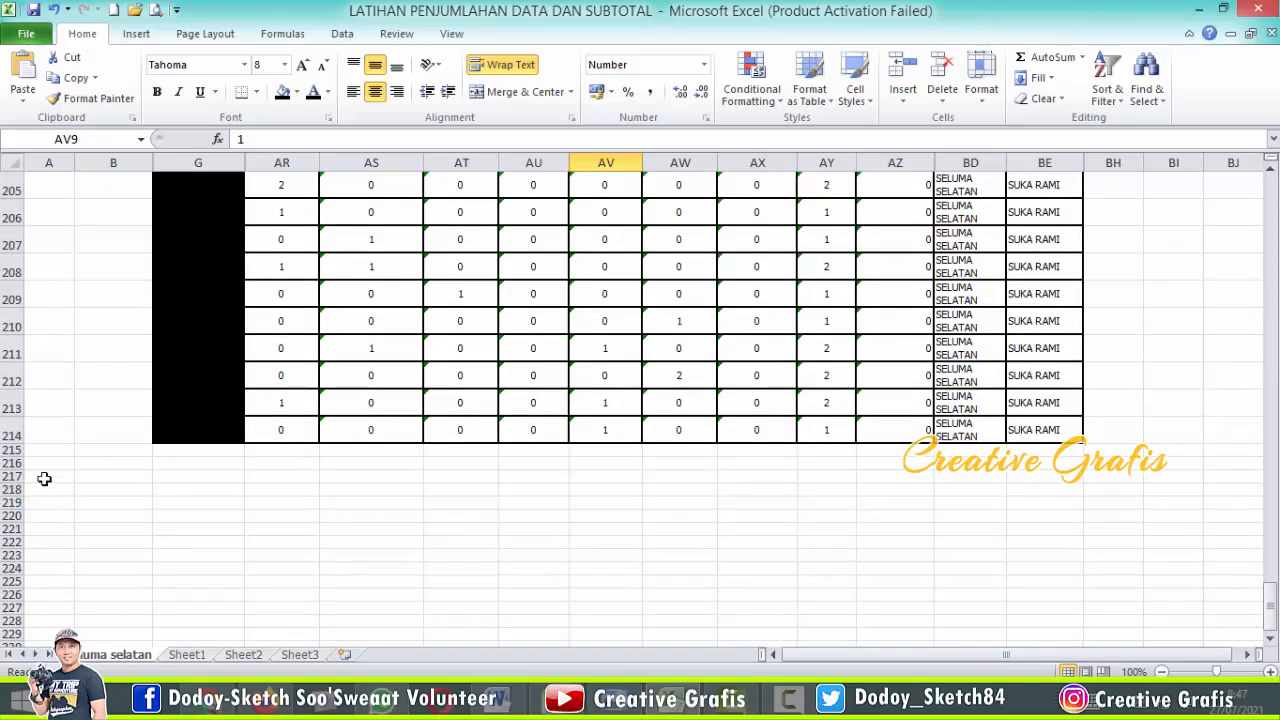
drag(5, 450, 5, 483)
click(324, 497)
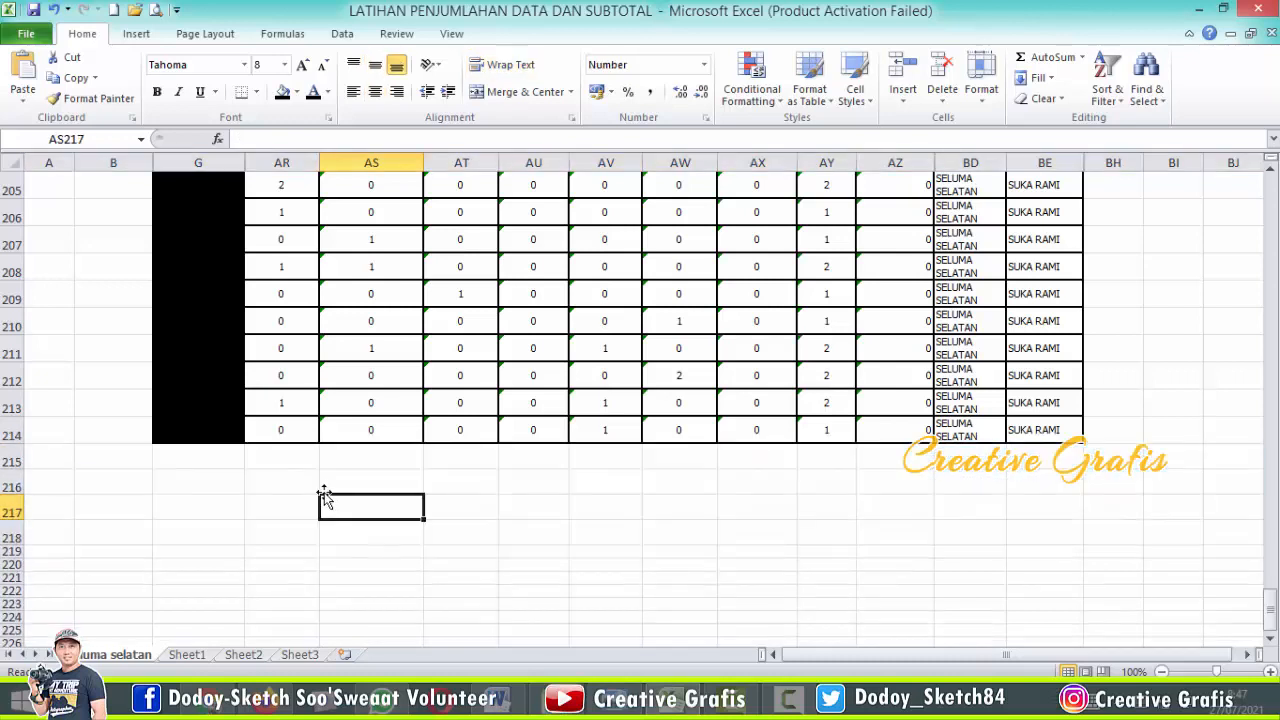
- Total the JUMLAH ANAK SD column in cell AR216 with a SUM over AR2:AR214
click(301, 477)
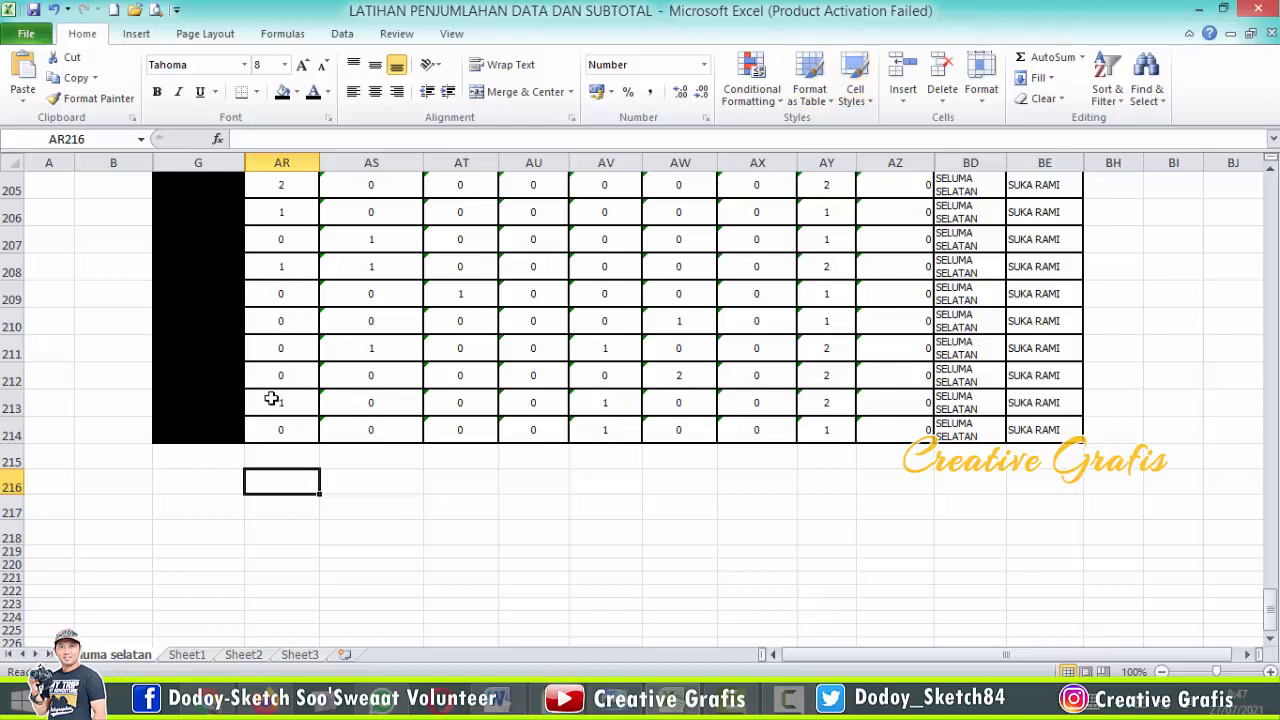
scroll(286, 310, down, 2)
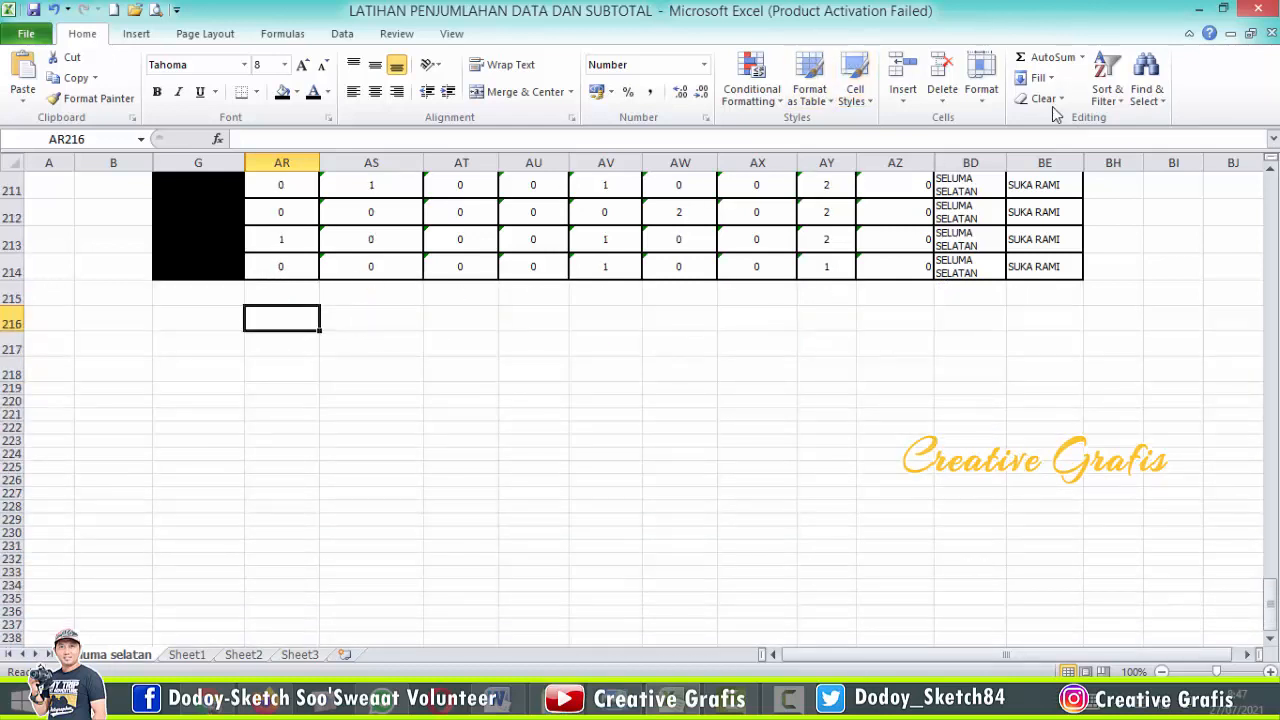
click(1048, 57)
scroll(330, 354, up, 3)
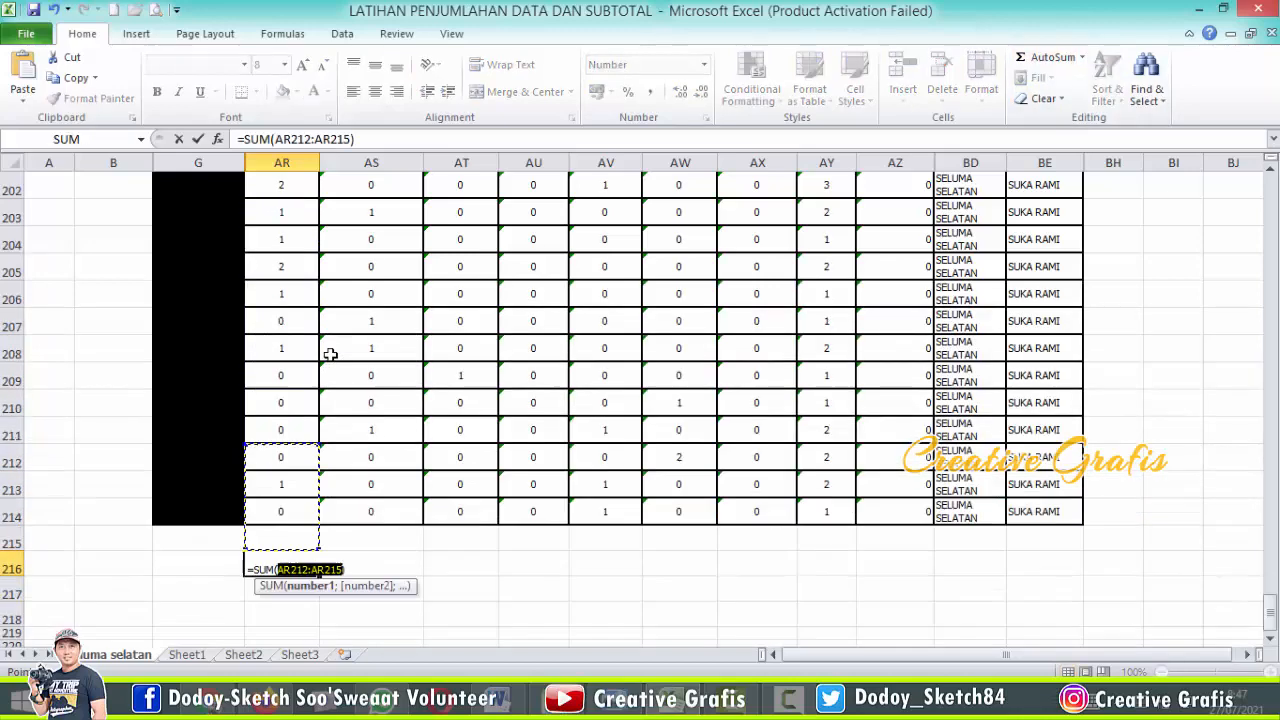
scroll(357, 491, up, 1)
scroll(346, 523, down, 2)
scroll(346, 491, up, 13)
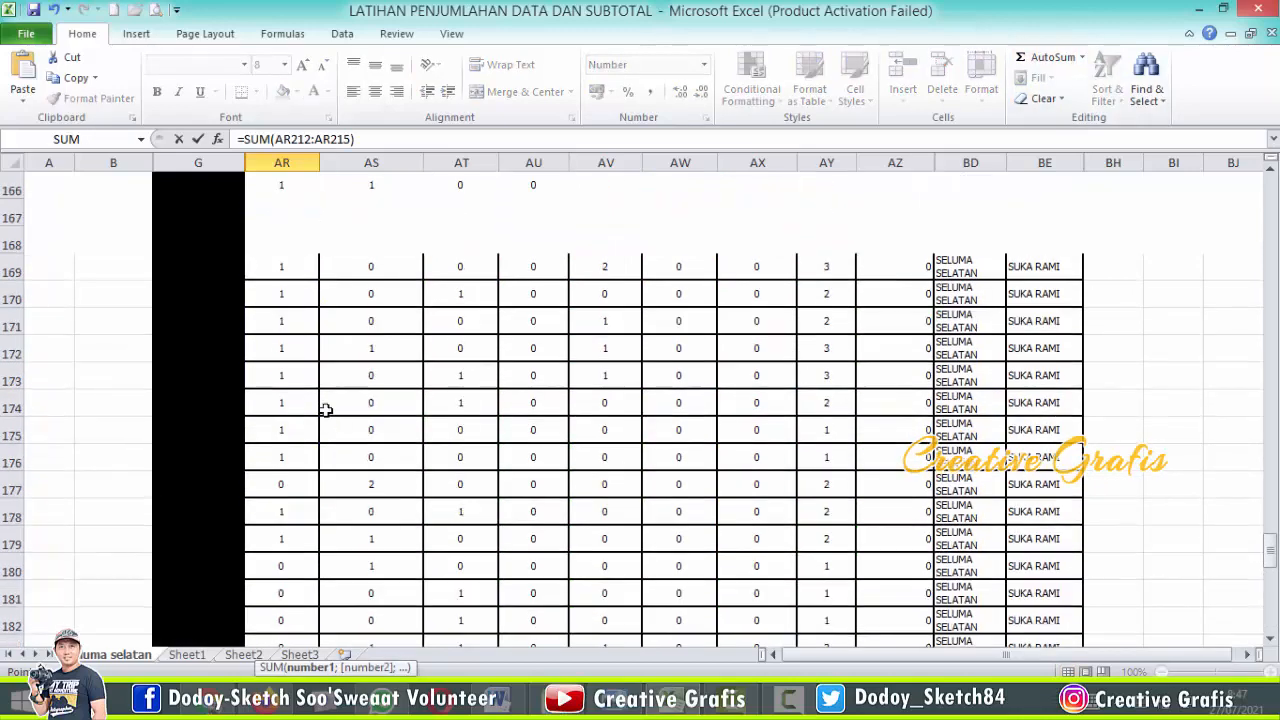
scroll(326, 409, up, 20)
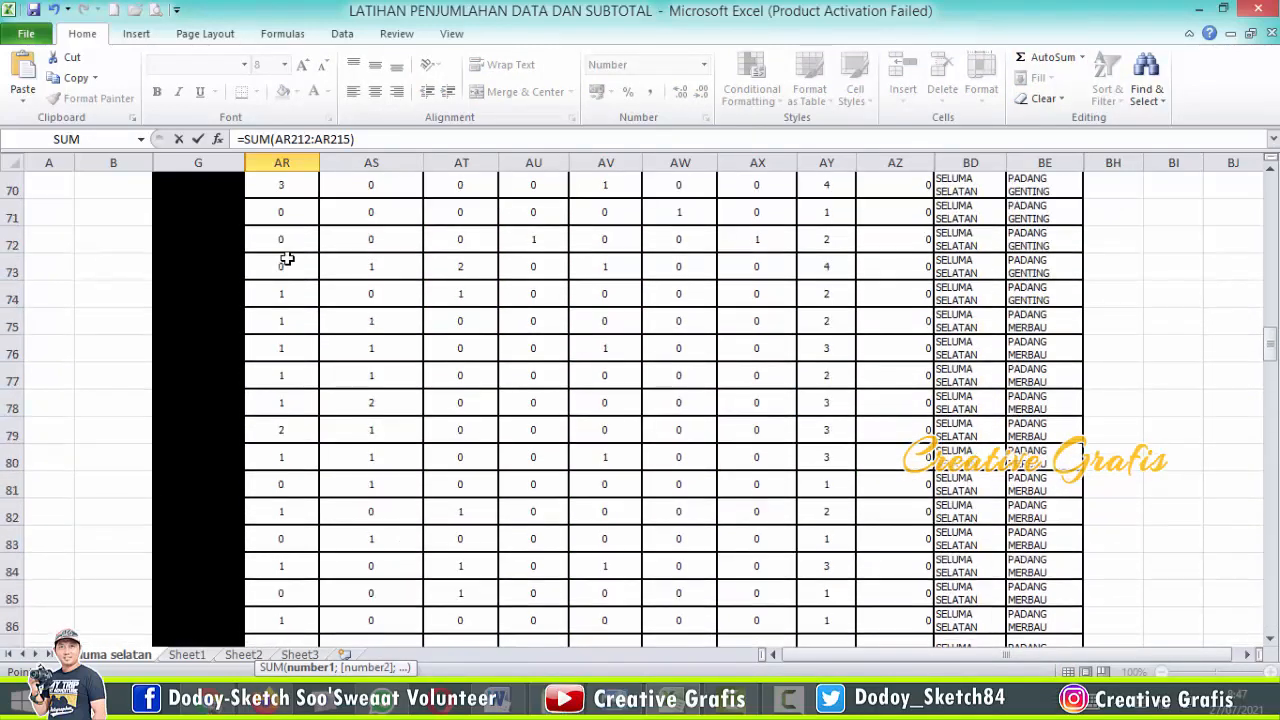
scroll(290, 262, up, 20)
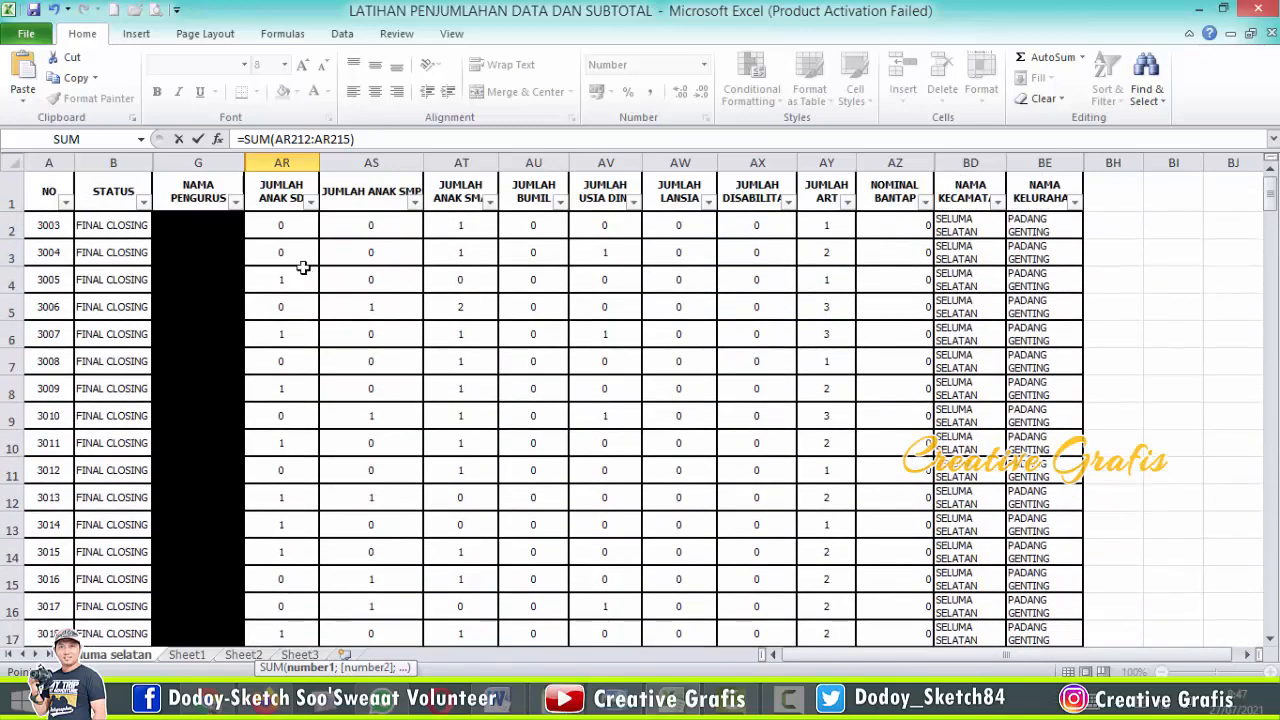
click(294, 228)
scroll(297, 266, down, 20)
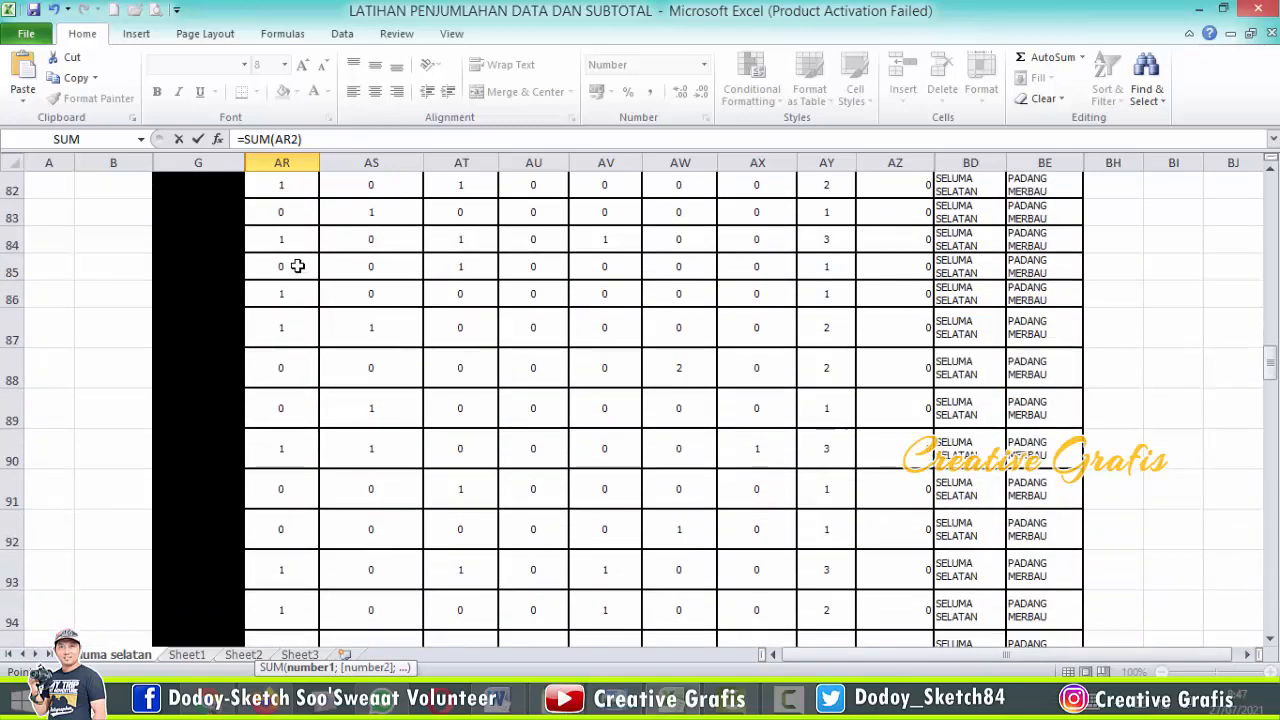
scroll(297, 266, down, 20)
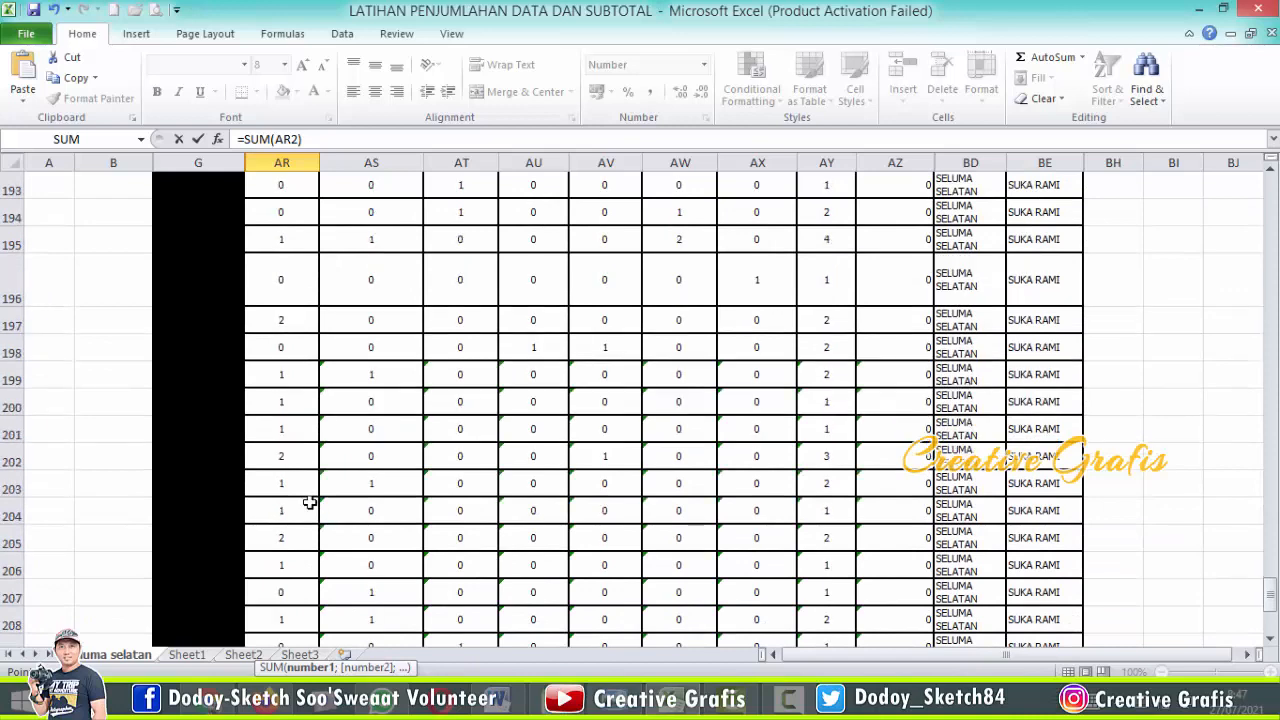
scroll(310, 503, down, 10)
scroll(306, 508, up, 8)
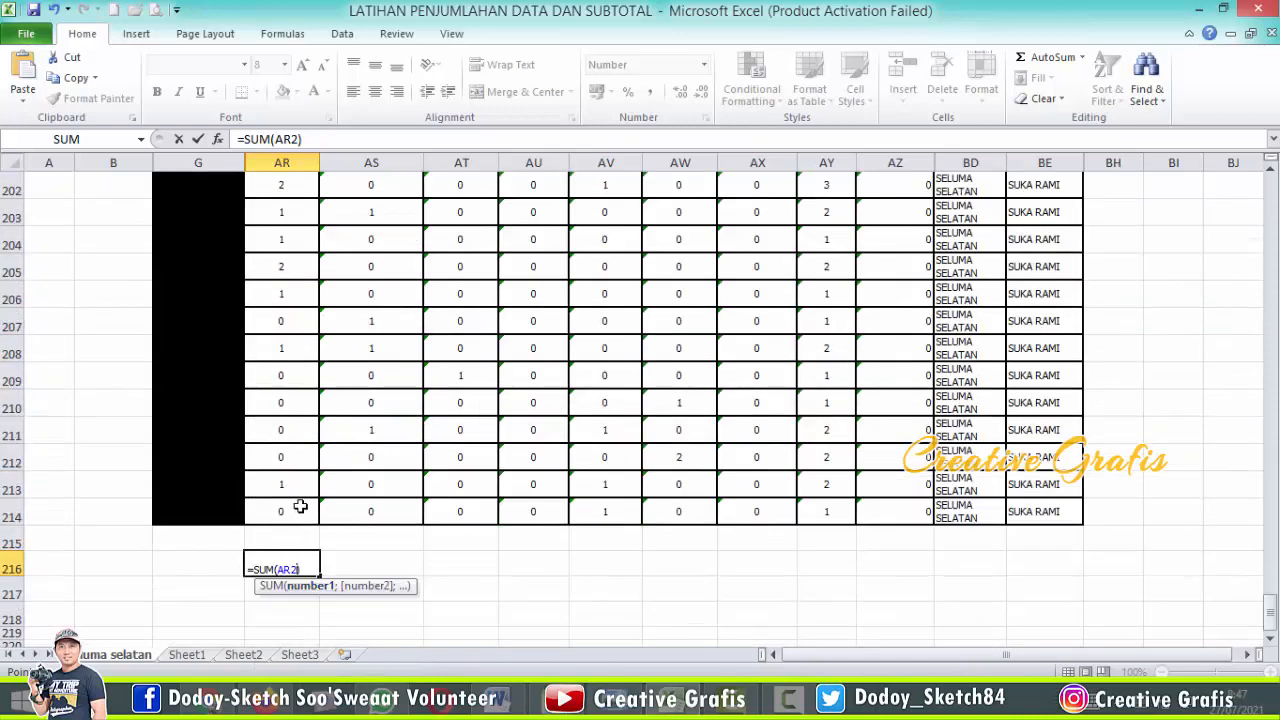
shift+click(300, 507)
key(Return)
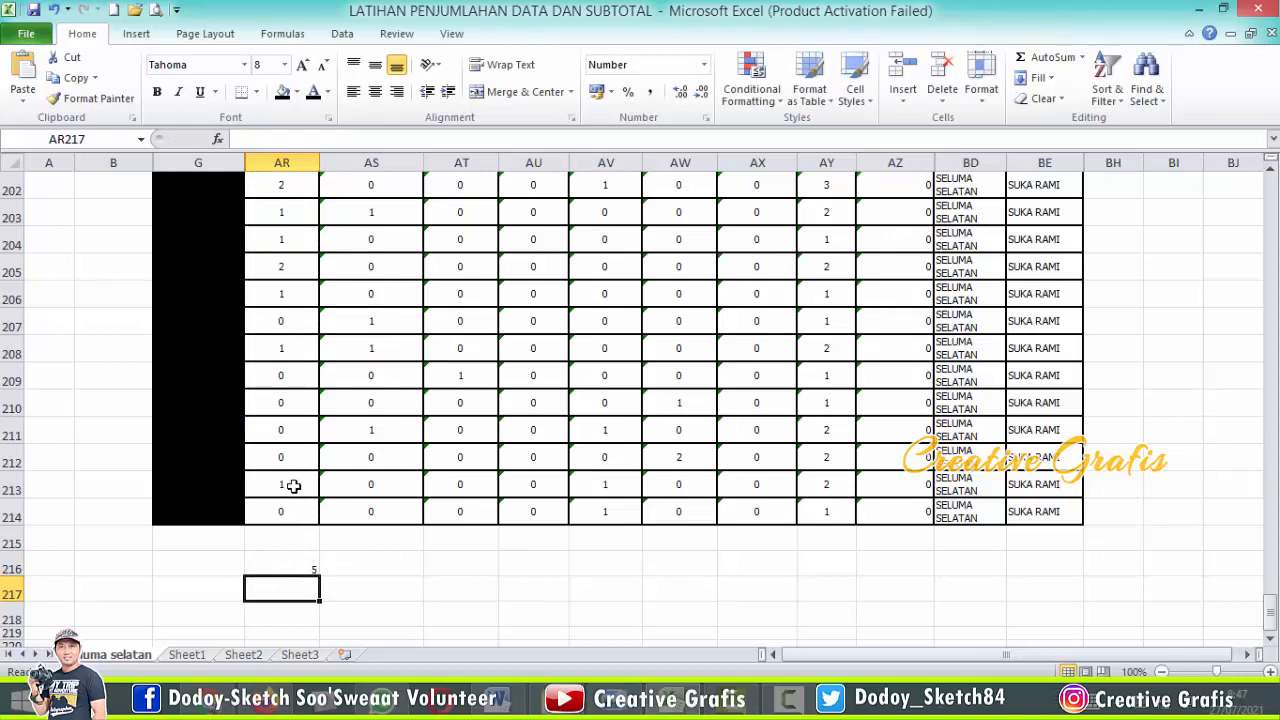
- Enter a SUM over AS203:AS214 in cell AS216, below the JUMLAH ANAK SMP column
click(342, 568)
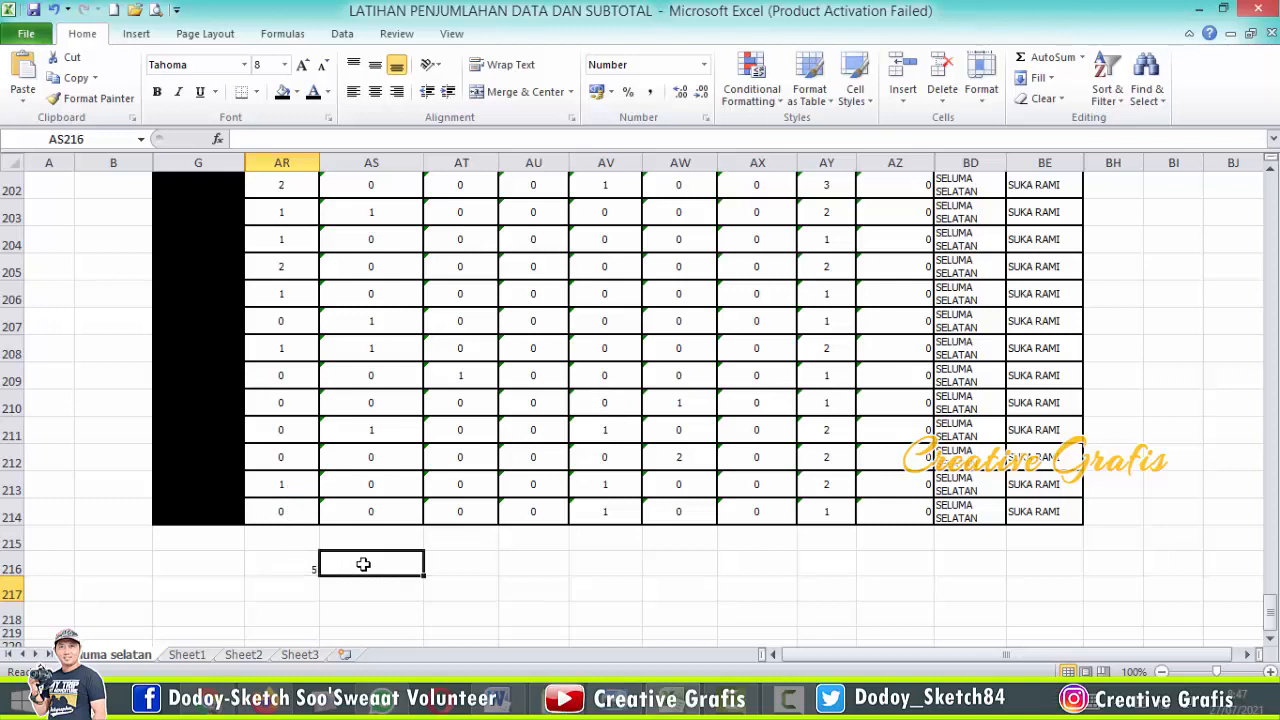
click(1050, 57)
drag(380, 212, 391, 505)
key(Return)
click(409, 575)
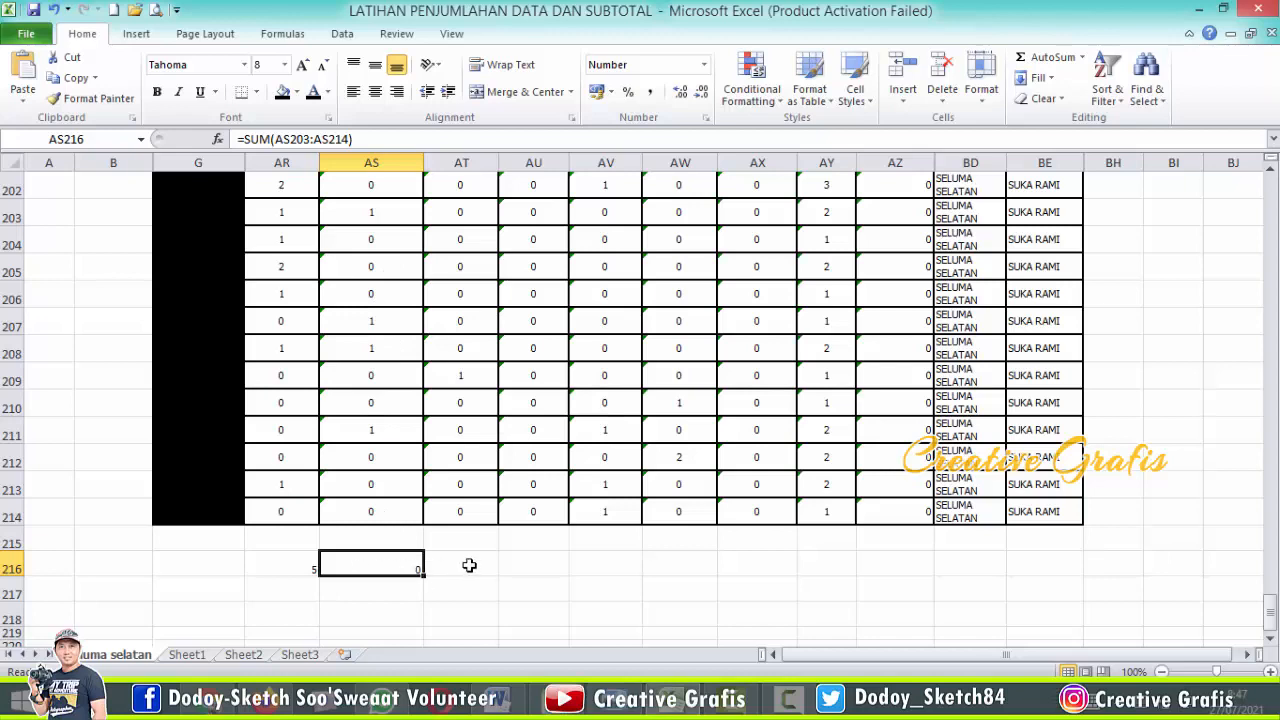
- Check the SUM formula in AR216, and reduce the height of row 196 closer to that of its neighbours
scroll(369, 478, up, 1)
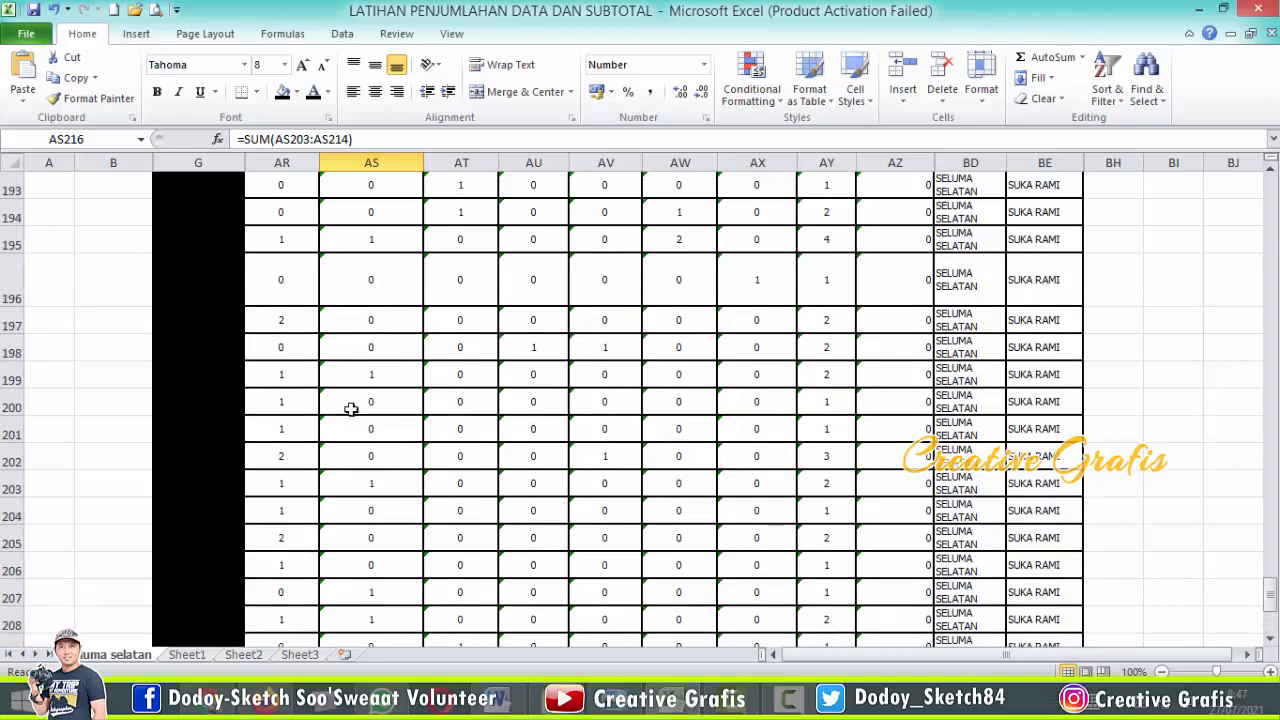
scroll(313, 416, down, 4)
scroll(317, 423, up, 3)
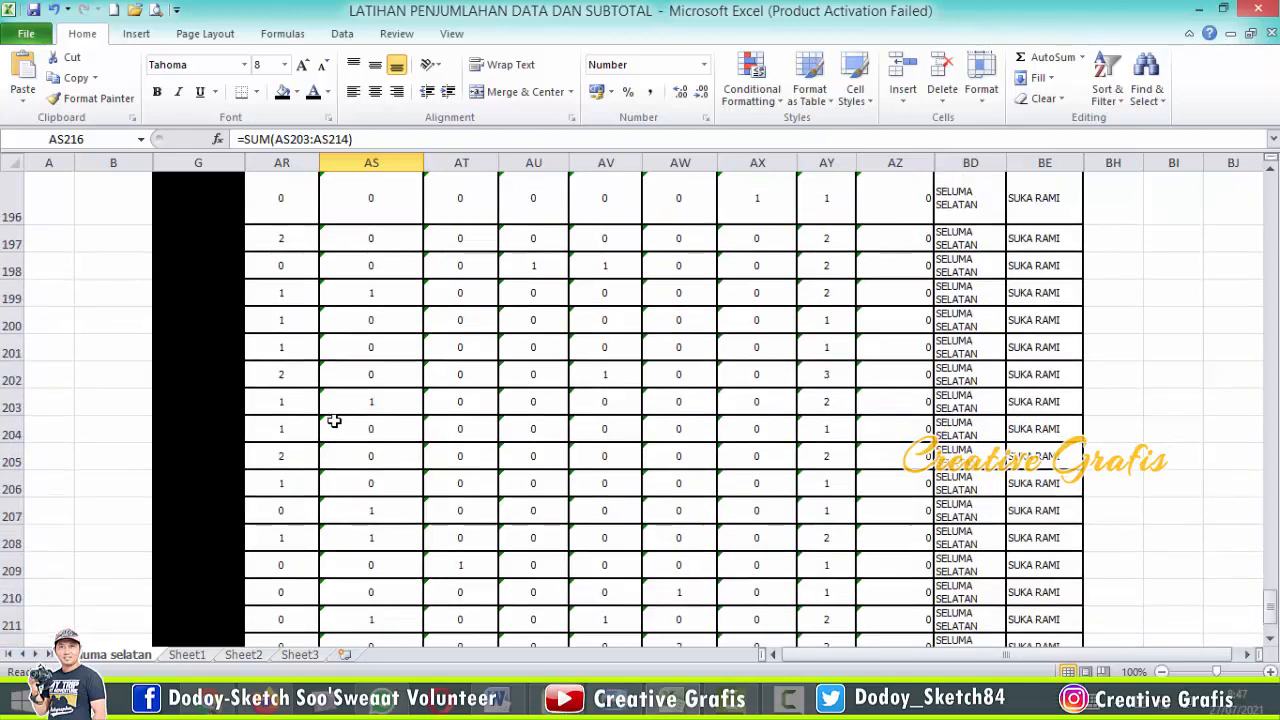
scroll(331, 423, down, 3)
click(291, 486)
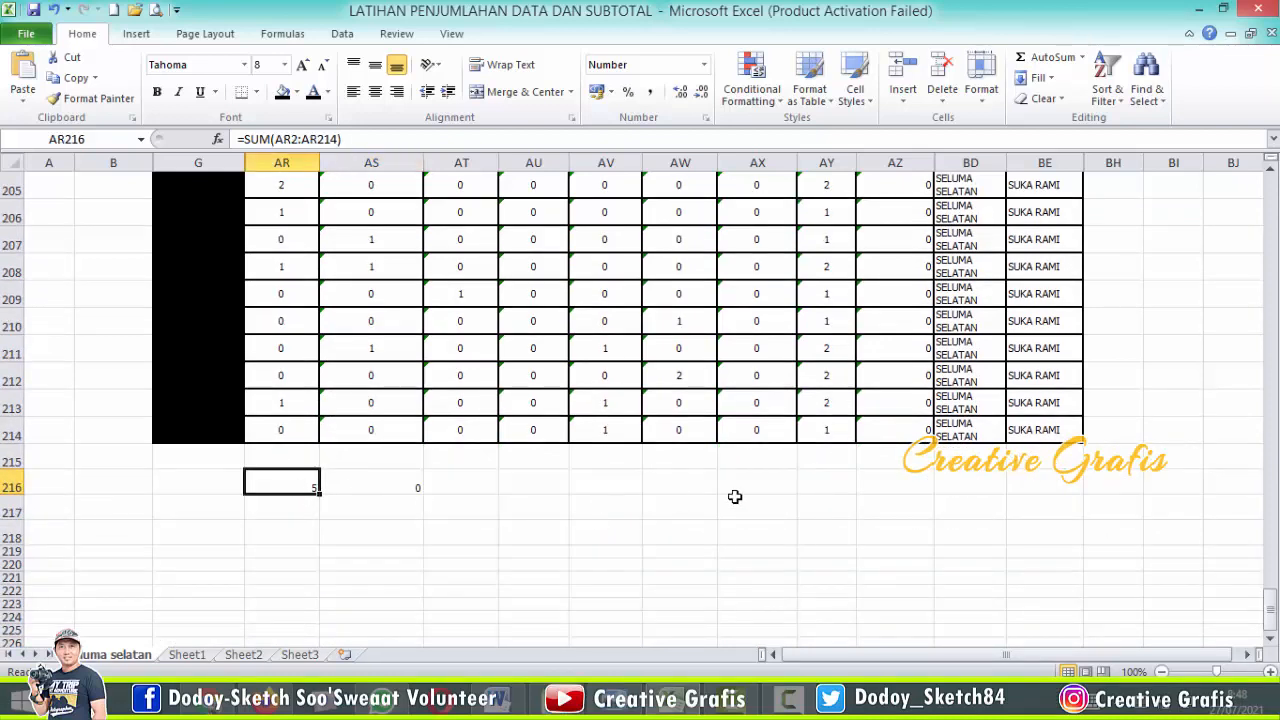
scroll(739, 504, up, 5)
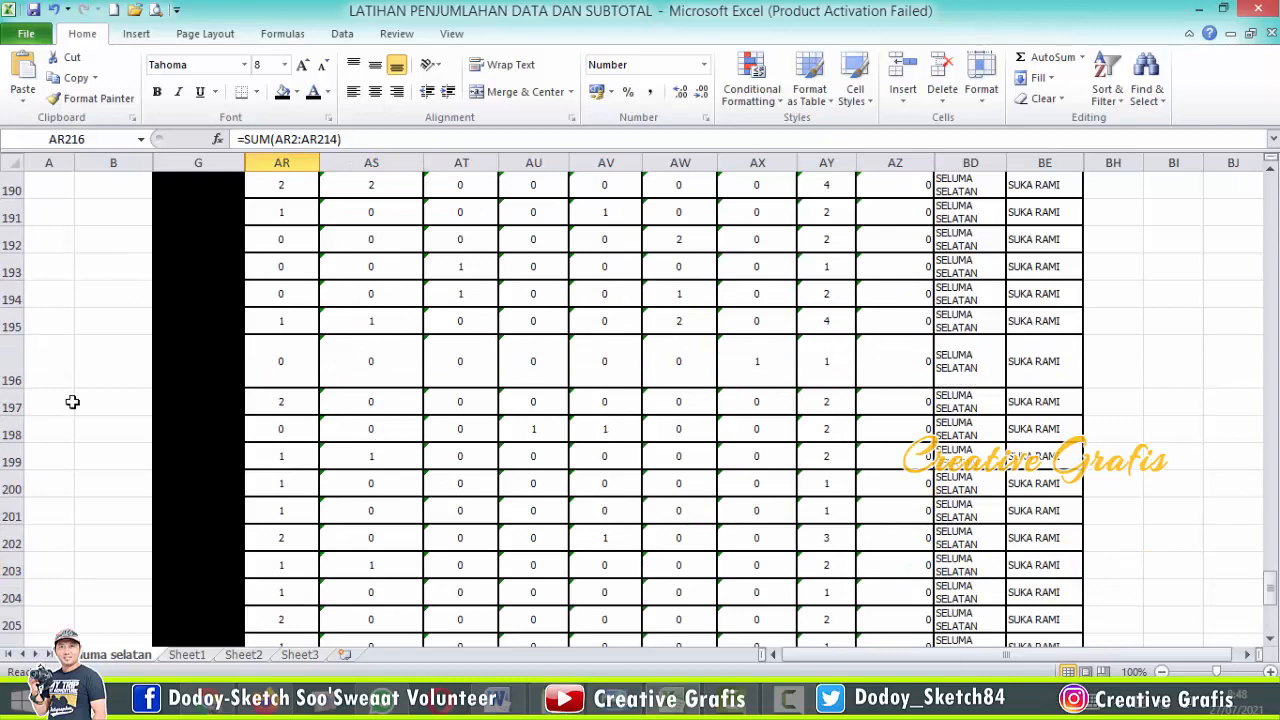
drag(4, 388, 4, 364)
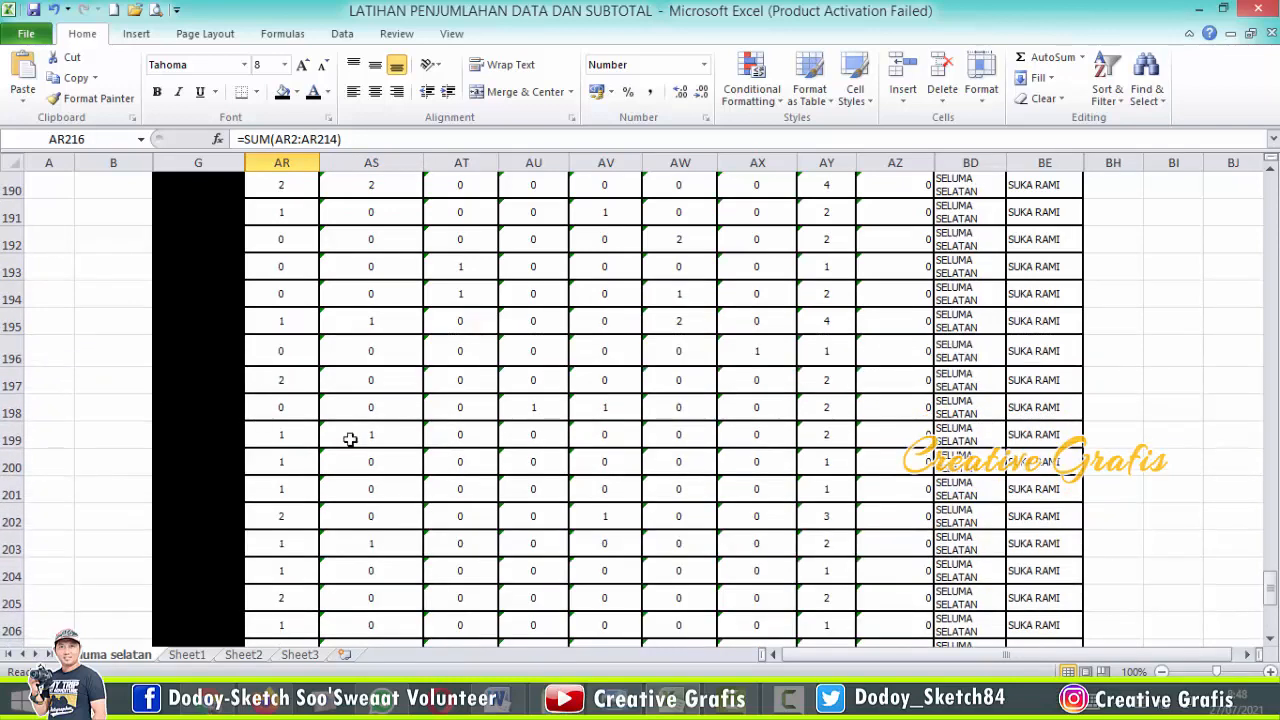
- Copy the table range AR1:BE214, from the JUMLAH ANAK SD header to the last NAMA KELURAHAN row
click(461, 488)
scroll(626, 467, up, 20)
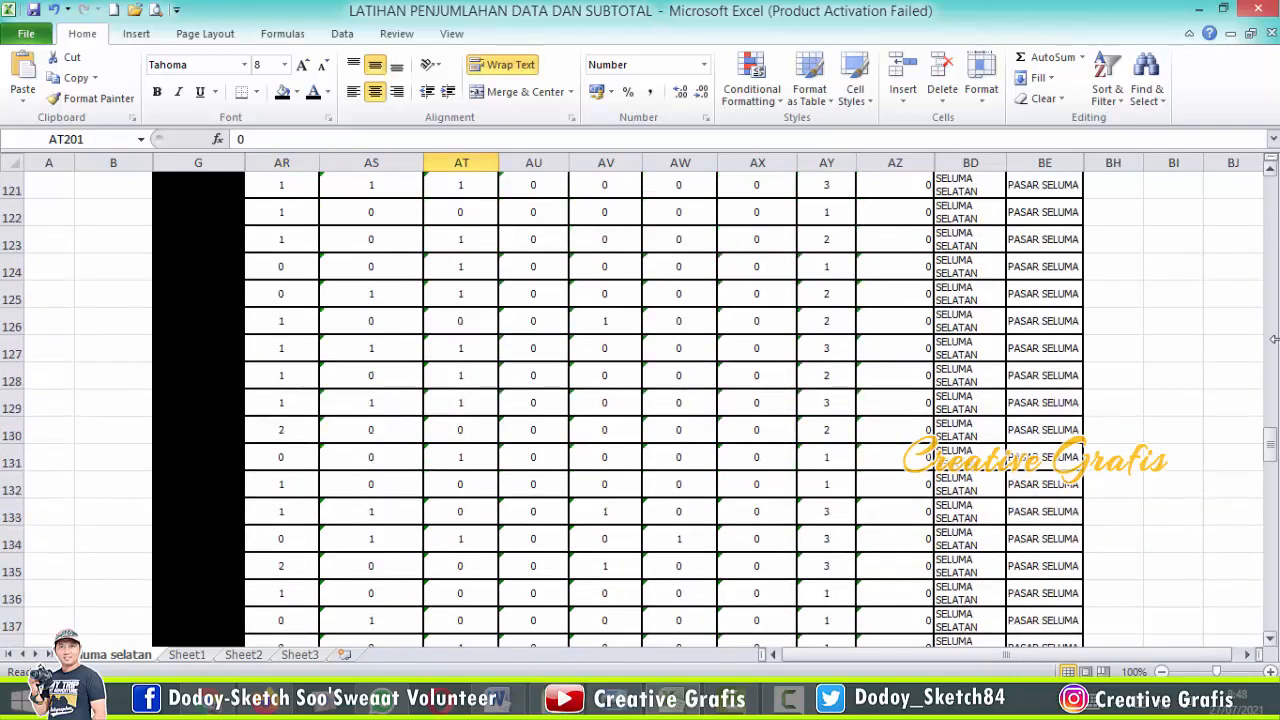
drag(1270, 433, 1270, 195)
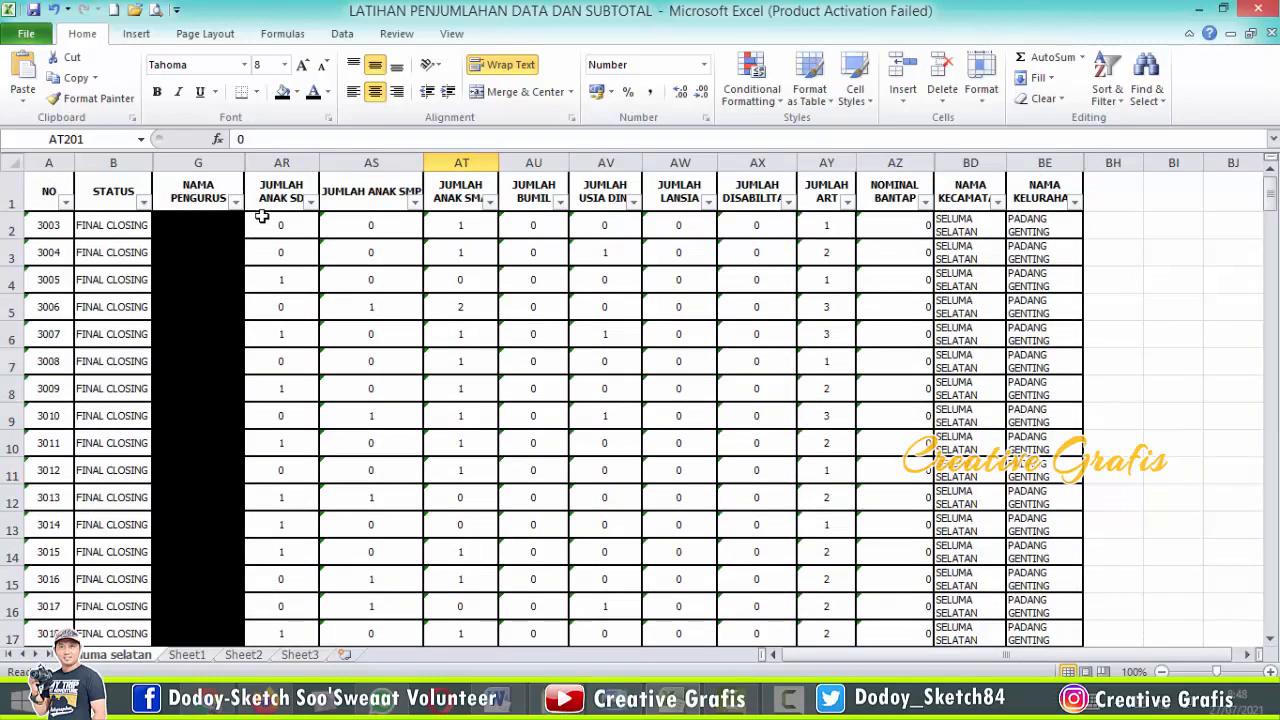
click(275, 182)
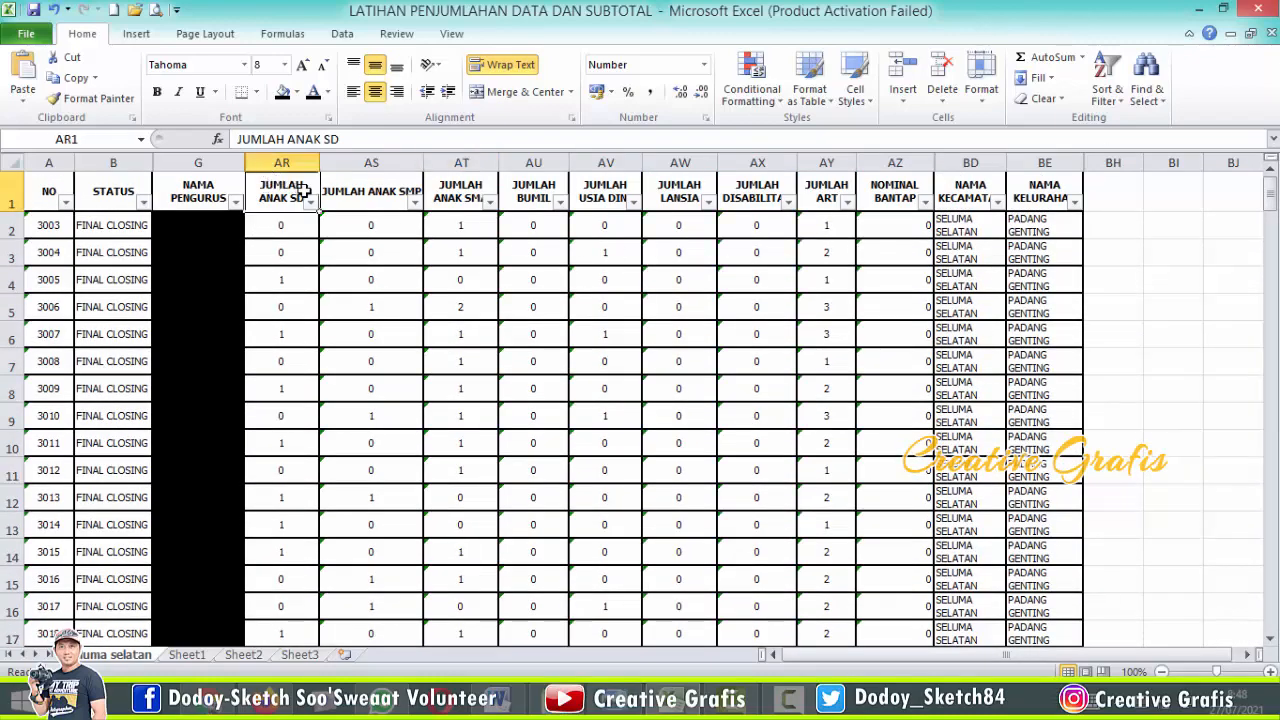
drag(303, 190, 1013, 441)
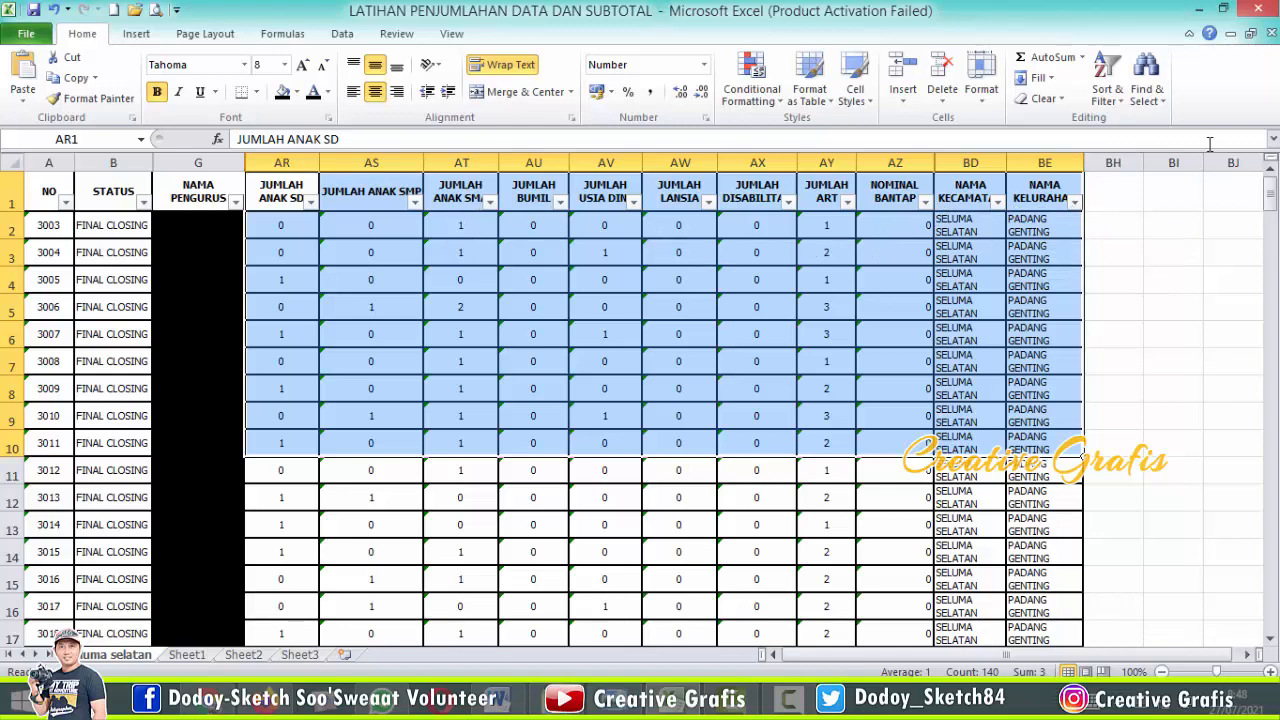
drag(1270, 198, 1264, 622)
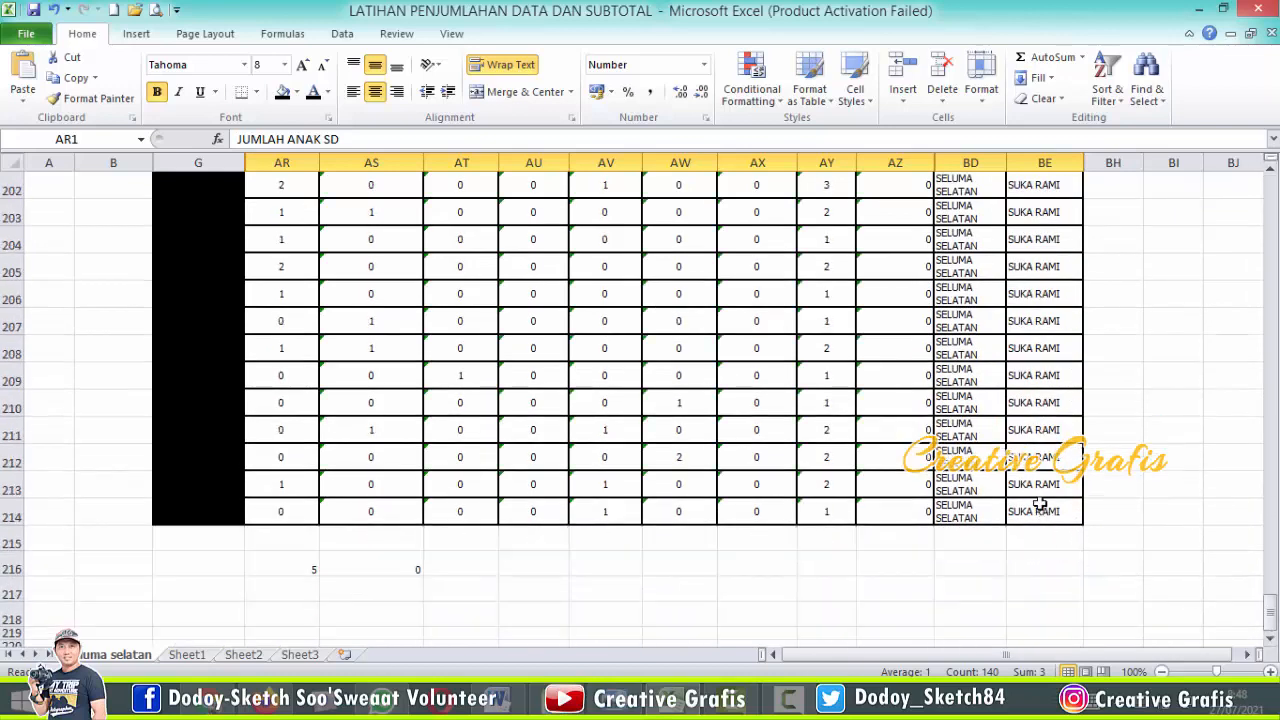
shift+click(1040, 505)
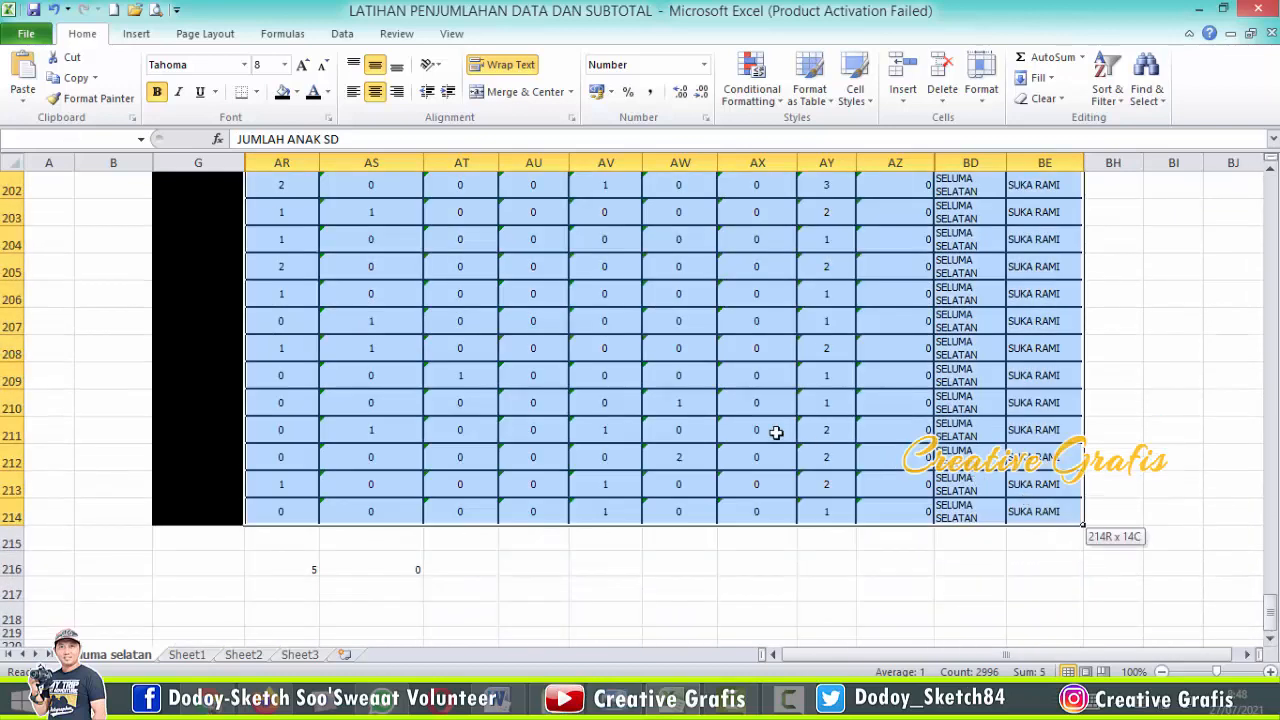
right_click(580, 341)
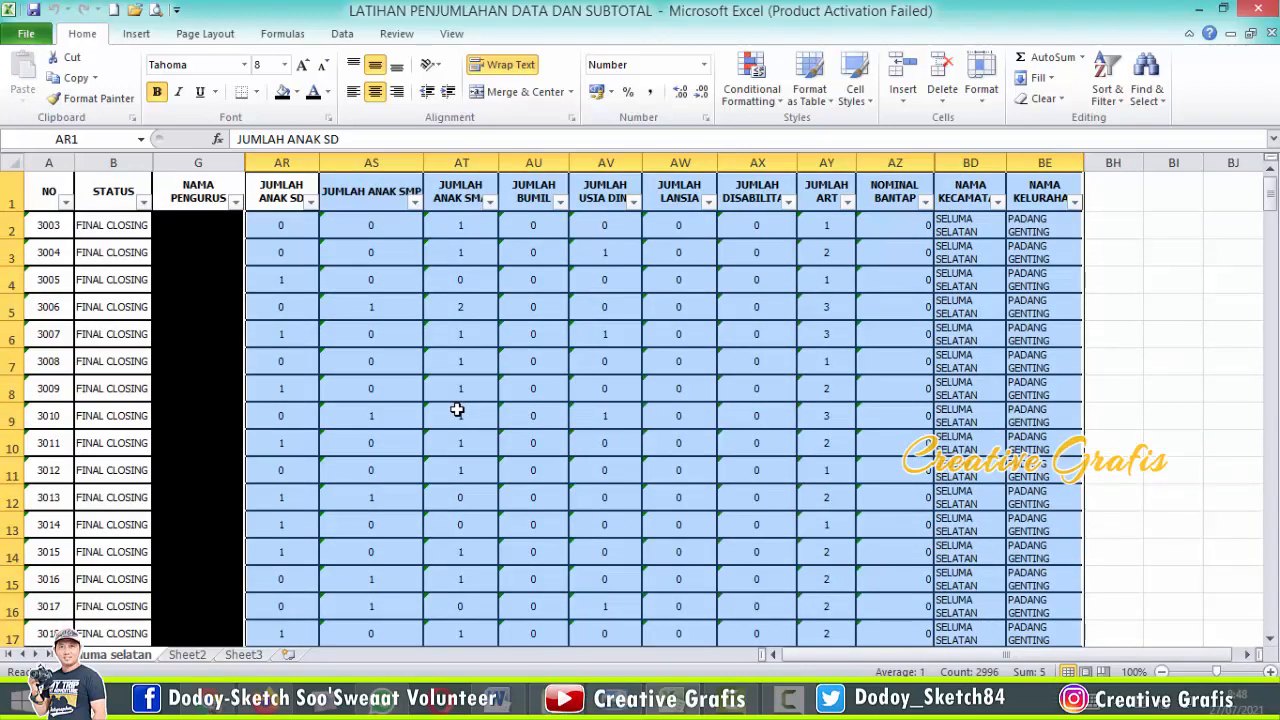
right_click(458, 409)
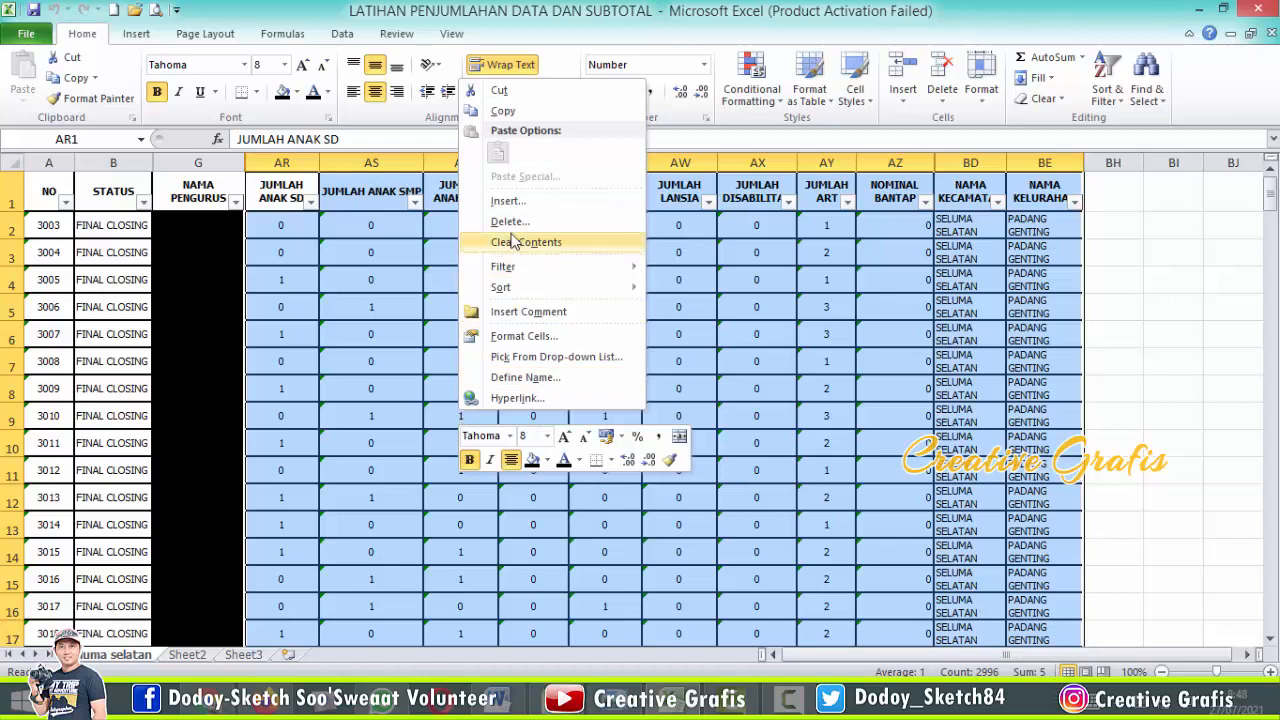
click(503, 110)
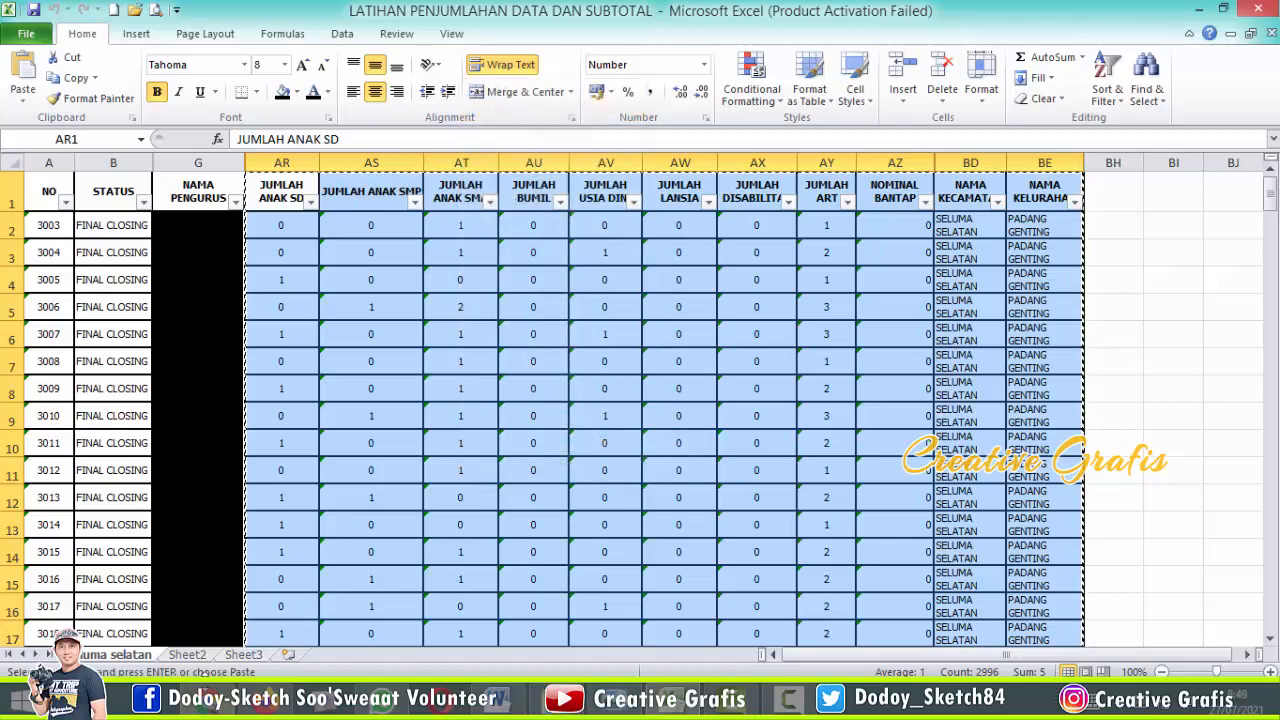
- Paste the copied table as values only into Sheet2, starting at cell E2
click(187, 655)
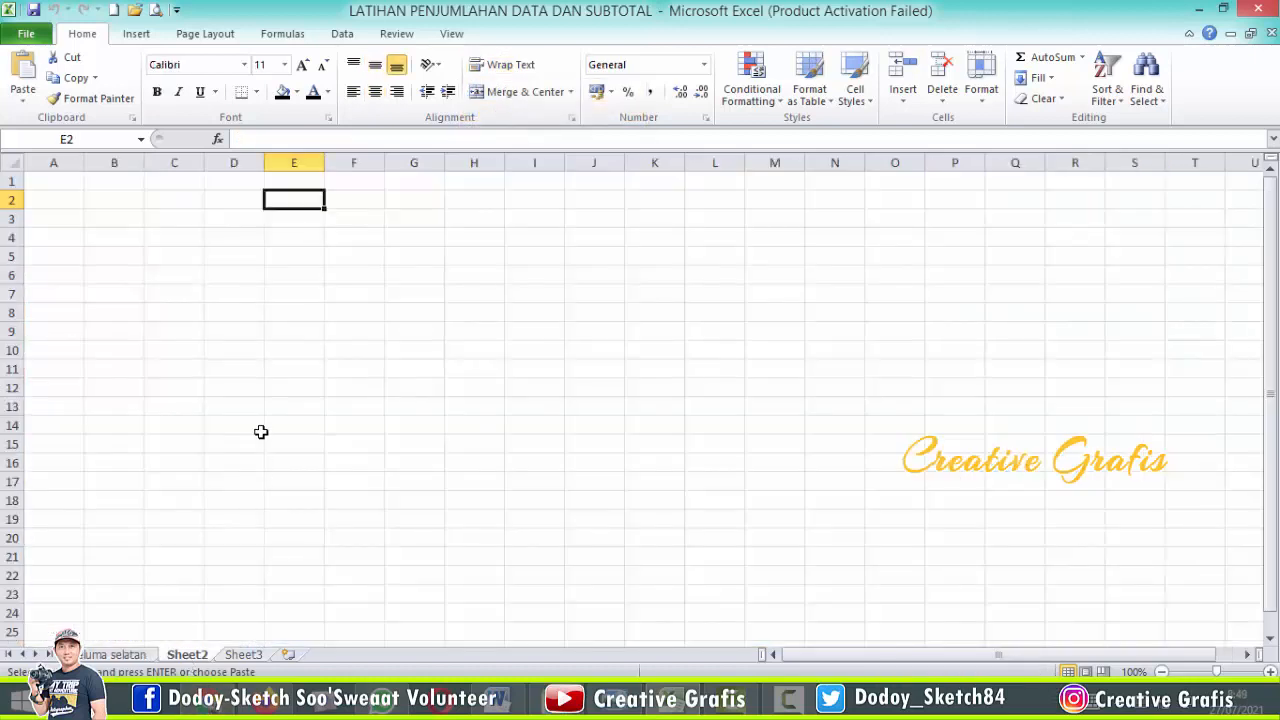
right_click(298, 206)
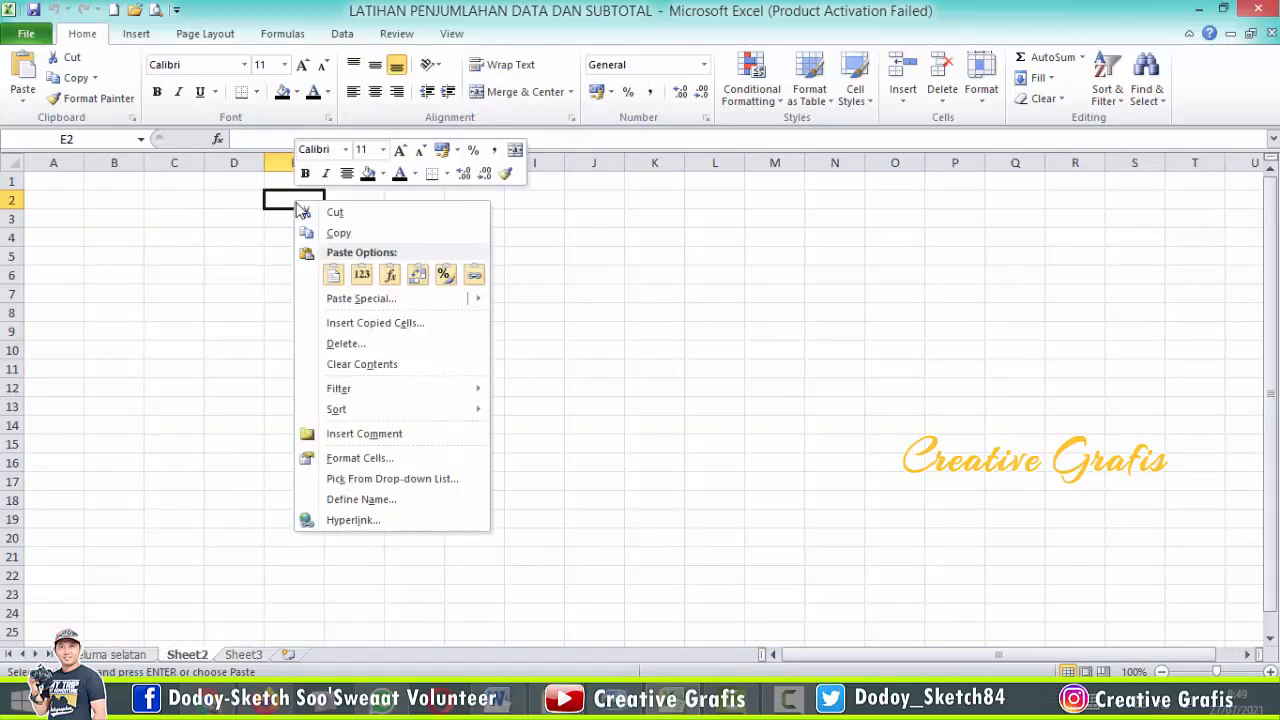
click(362, 276)
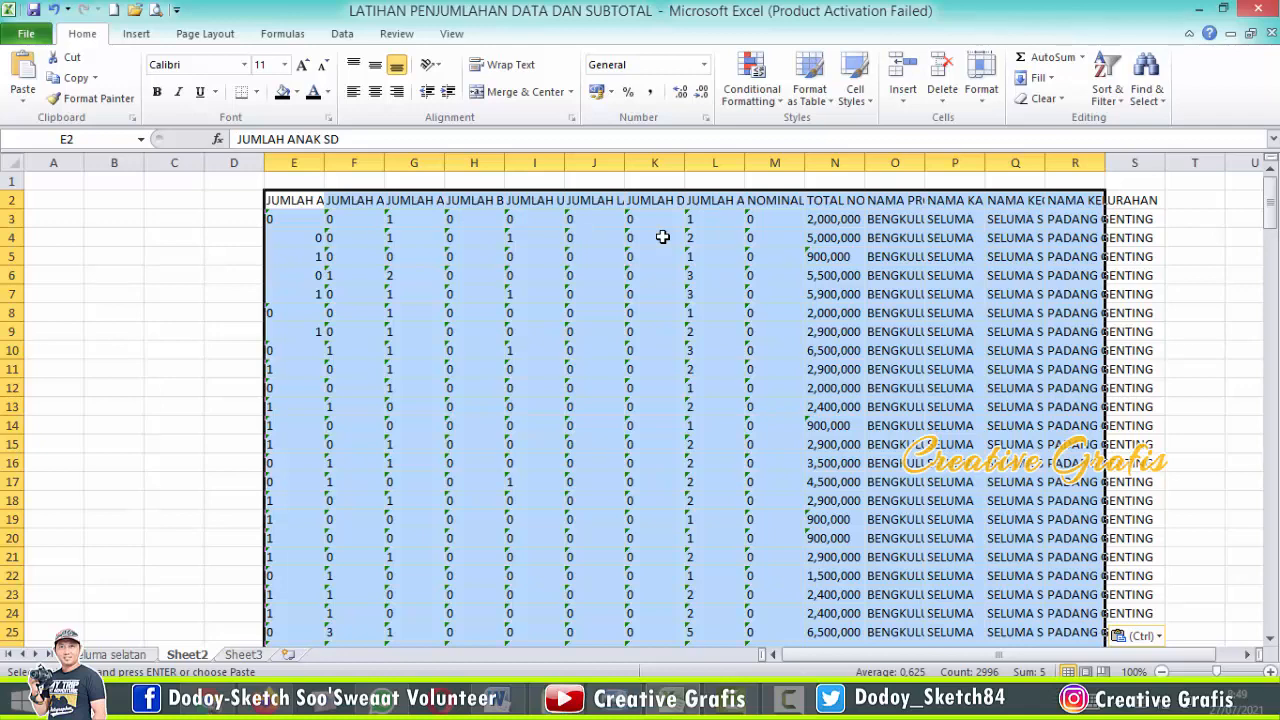
- Inspect the values pasted into Sheet2 down to the last row, looking for counts stored as text
click(428, 320)
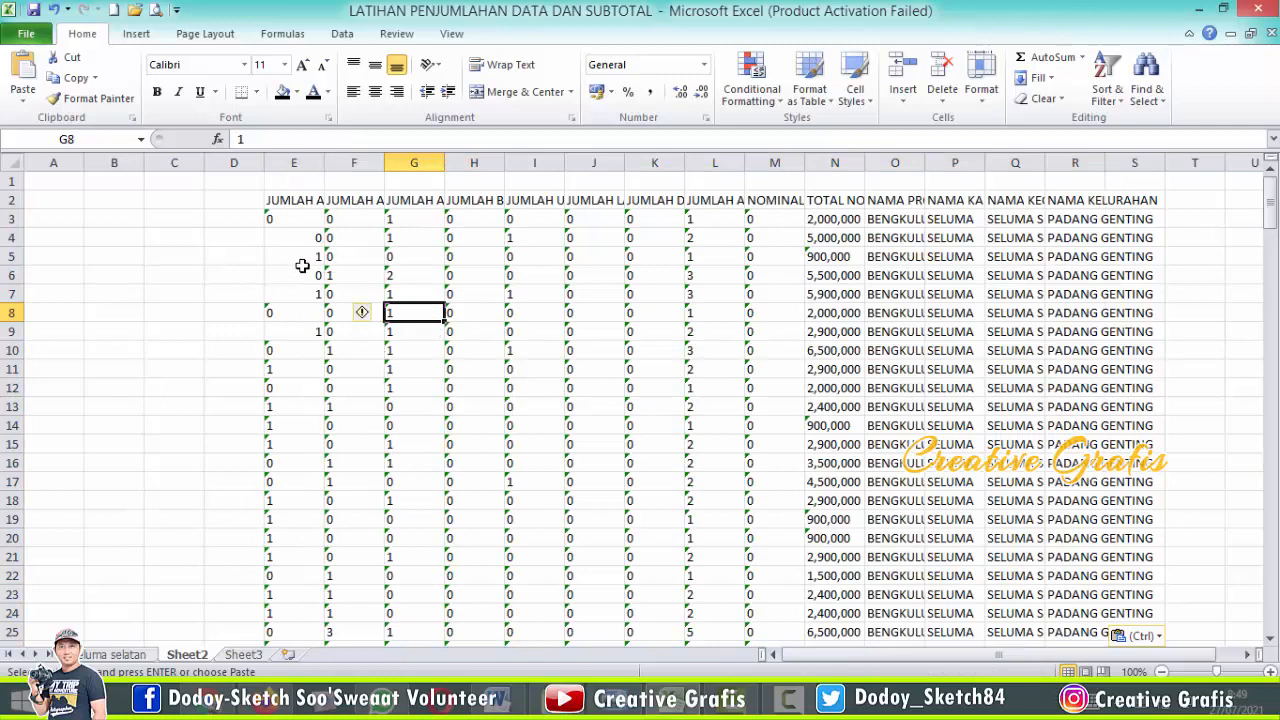
click(298, 299)
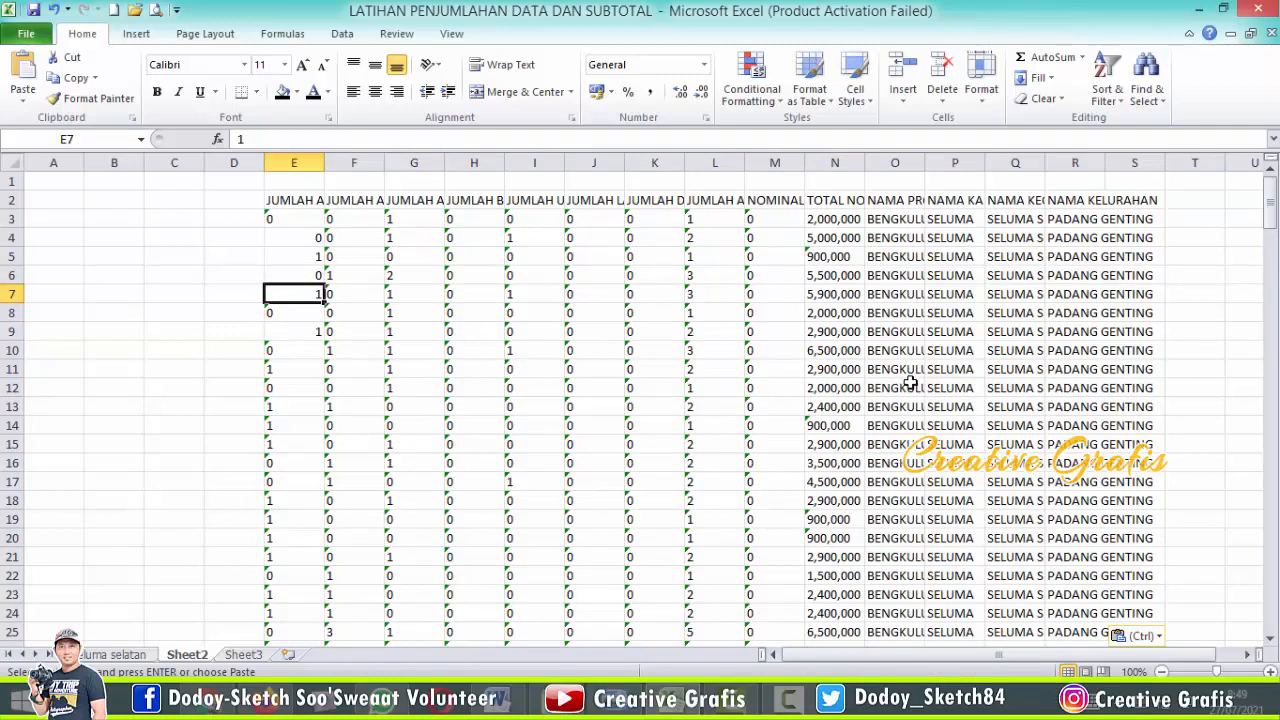
scroll(400, 498, down, 20)
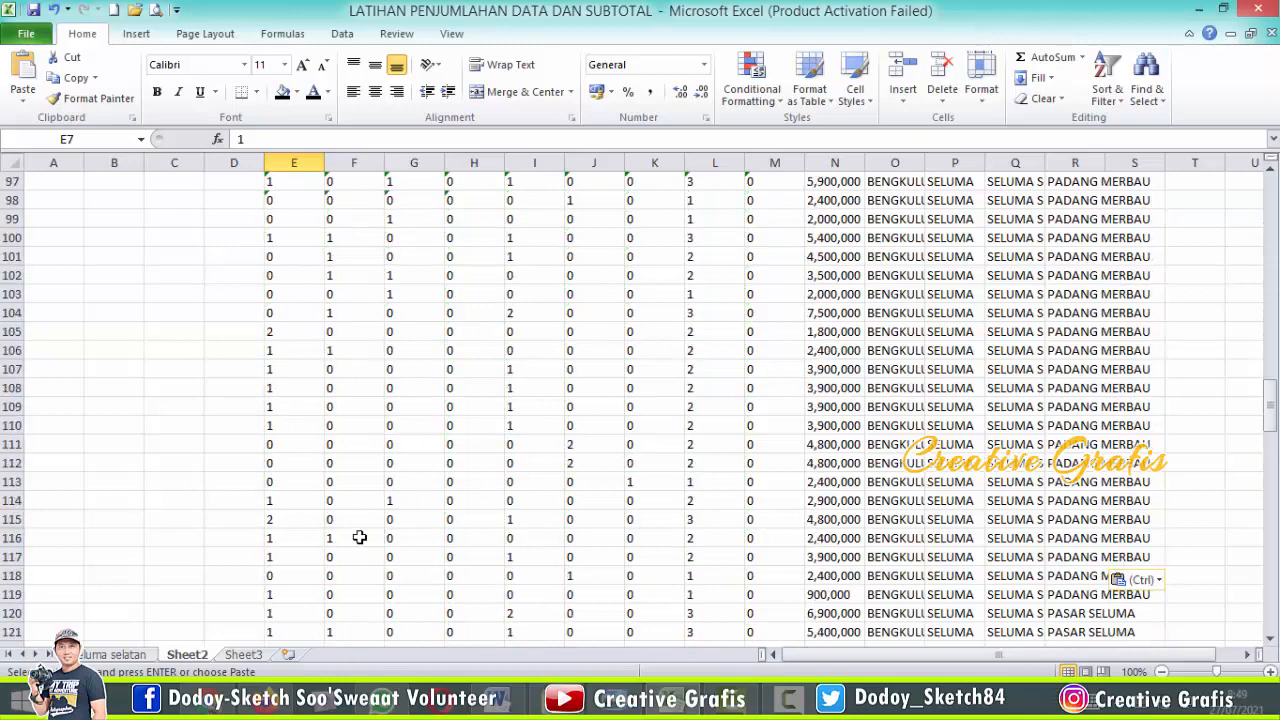
scroll(359, 538, down, 20)
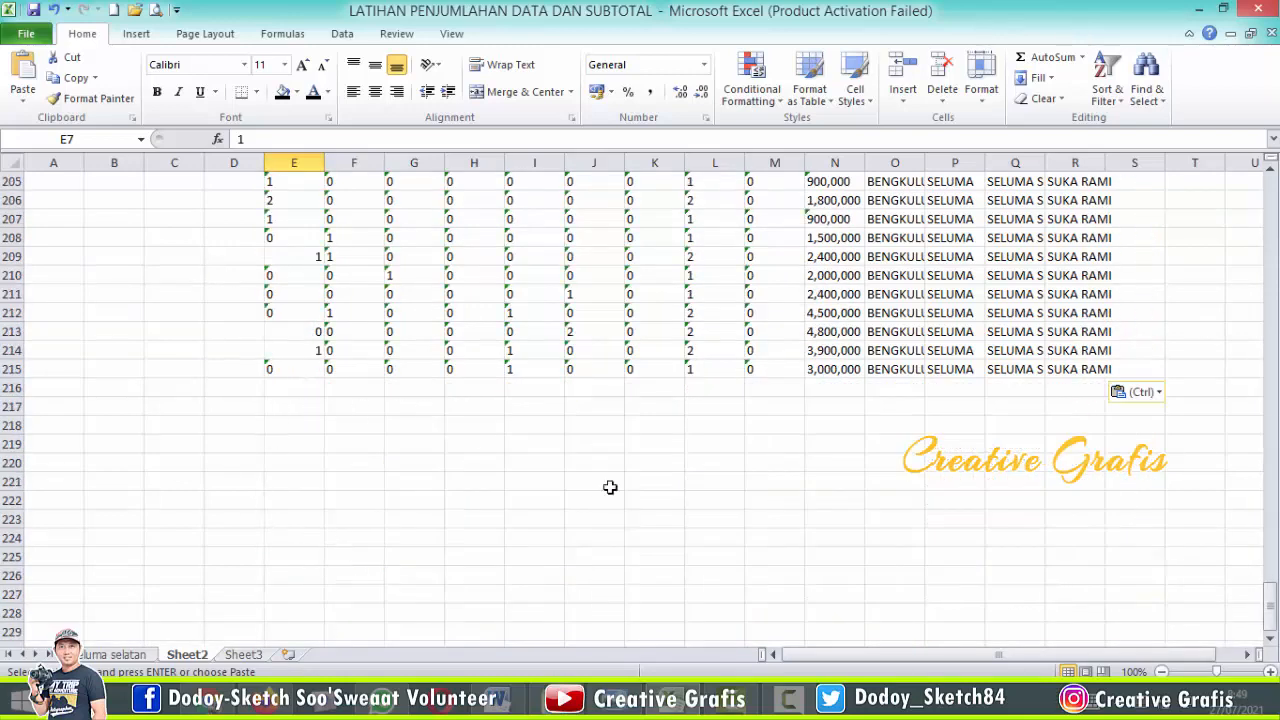
scroll(610, 487, up, 20)
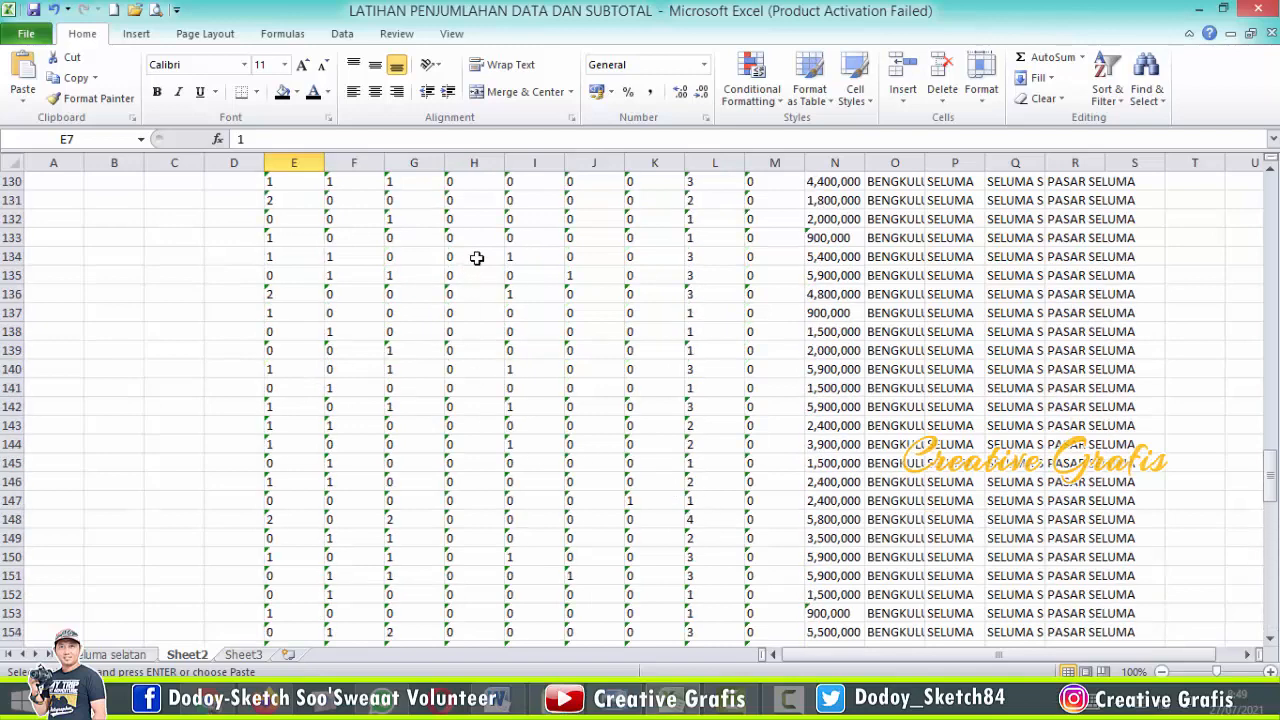
scroll(477, 258, up, 20)
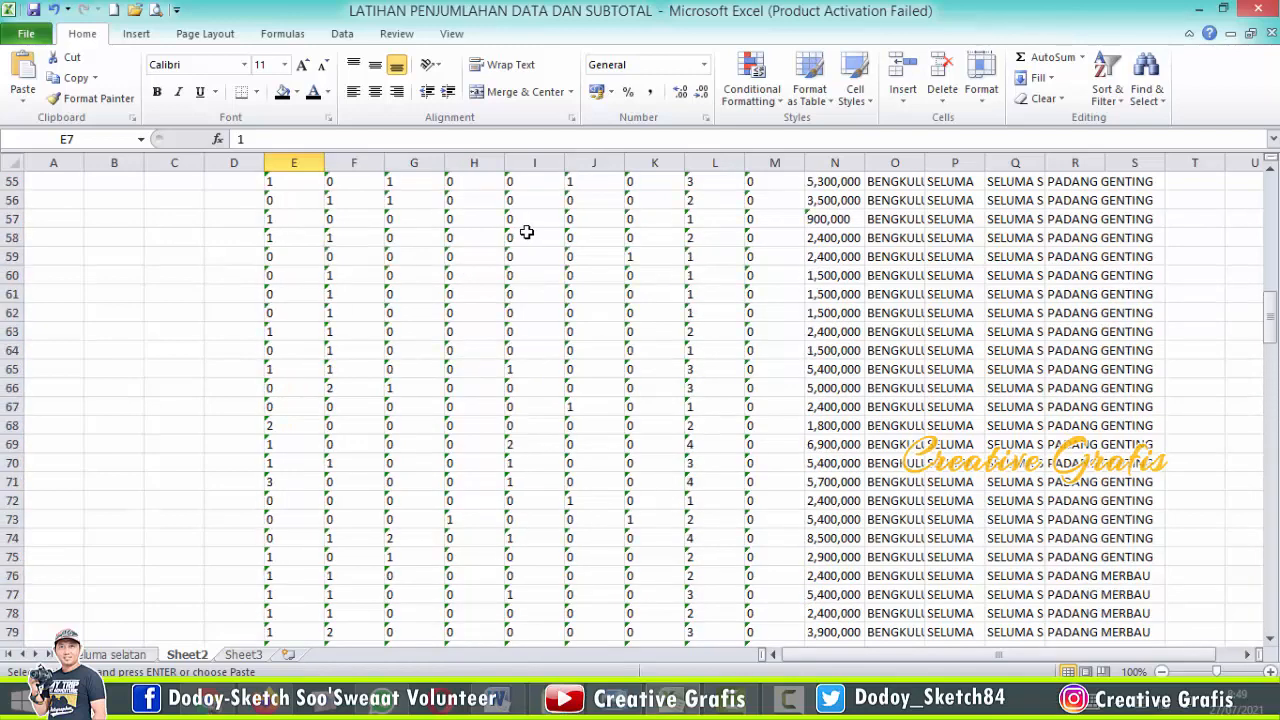
- Enter the formula =SUM(I3:I215) in cell I217 of Sheet2, below the last data row
scroll(800, 235, up, 10)
drag(1270, 275, 1274, 600)
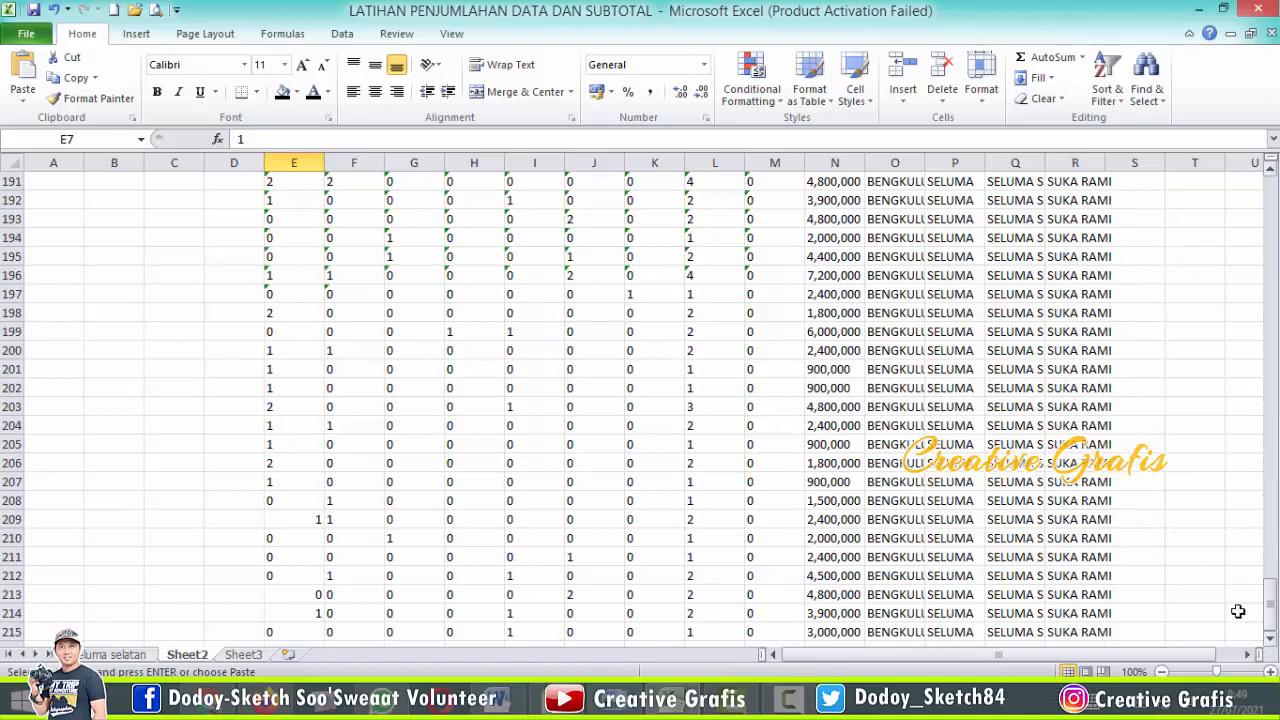
scroll(640, 586, down, 5)
click(527, 376)
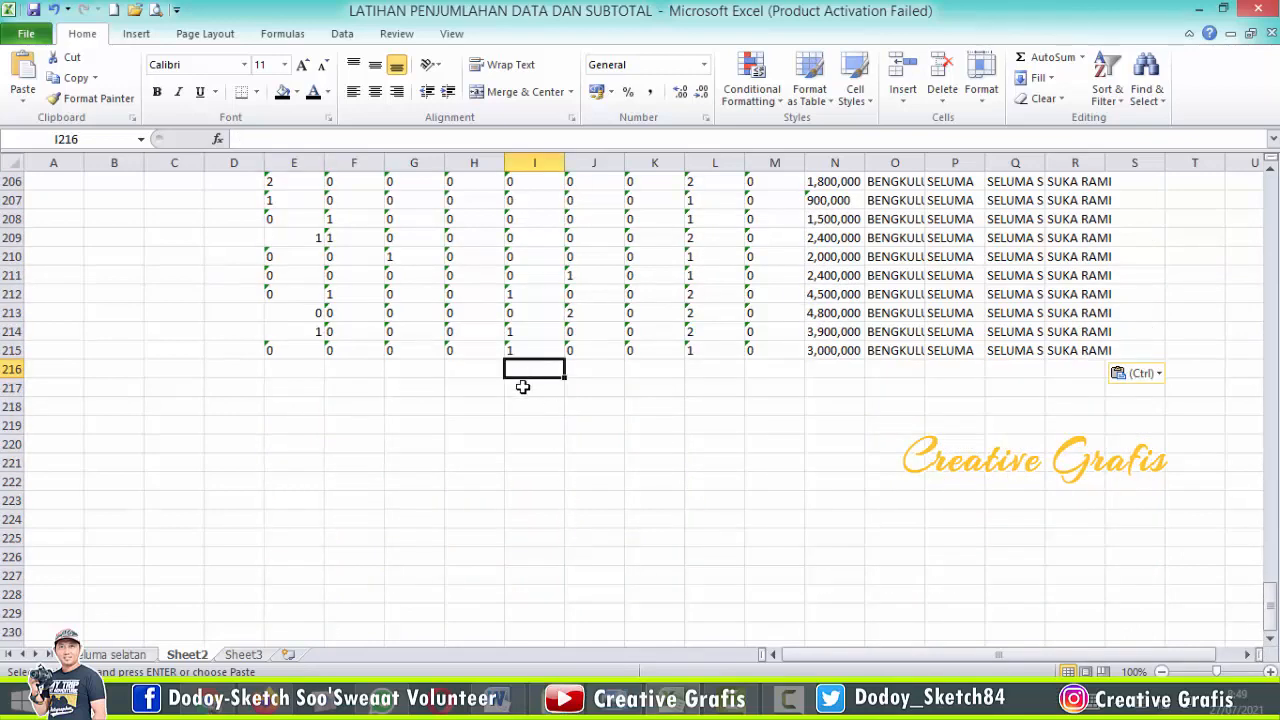
click(523, 387)
click(1047, 57)
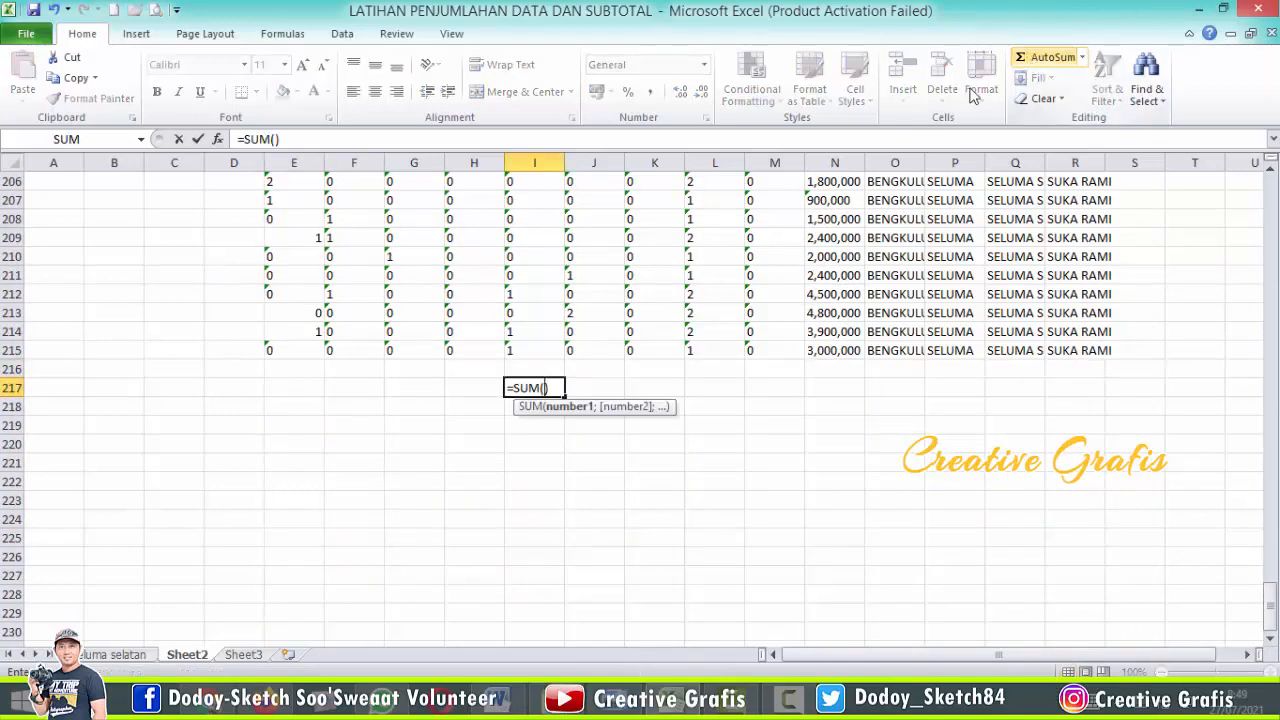
click(529, 350)
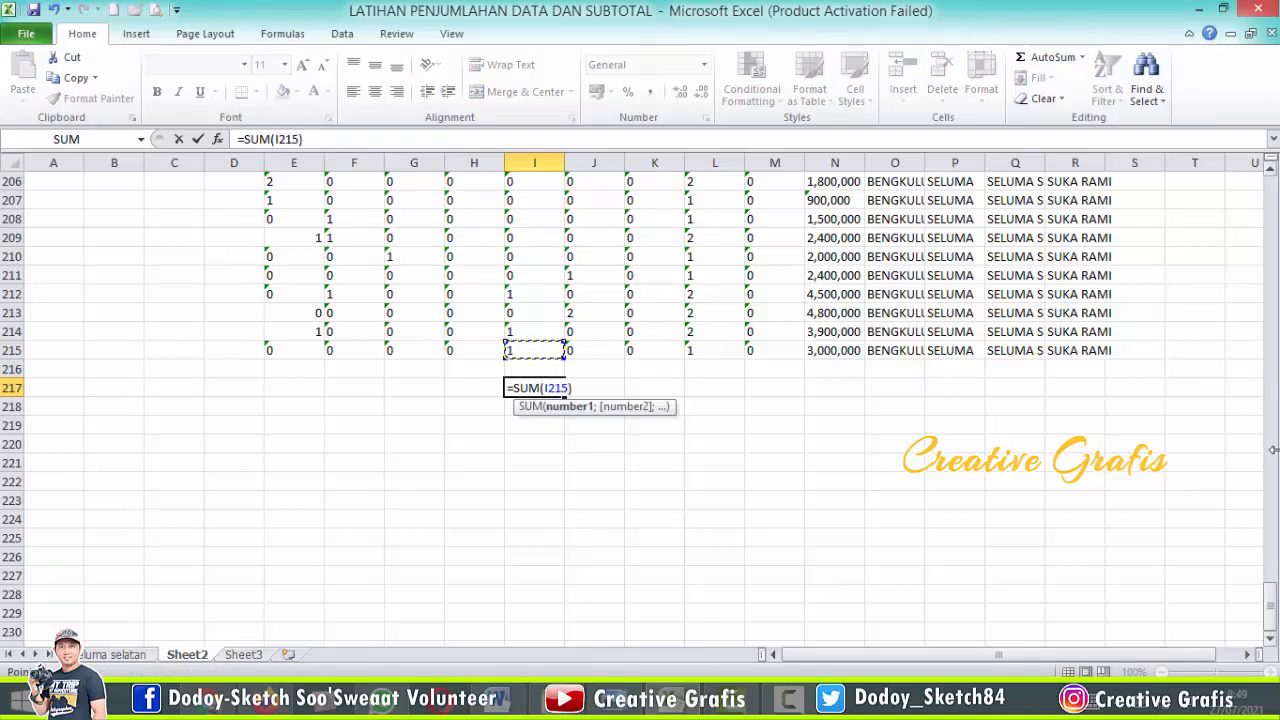
drag(1272, 605, 1272, 185)
drag(586, 221, 541, 215)
key(Return)
scroll(610, 491, down, 2)
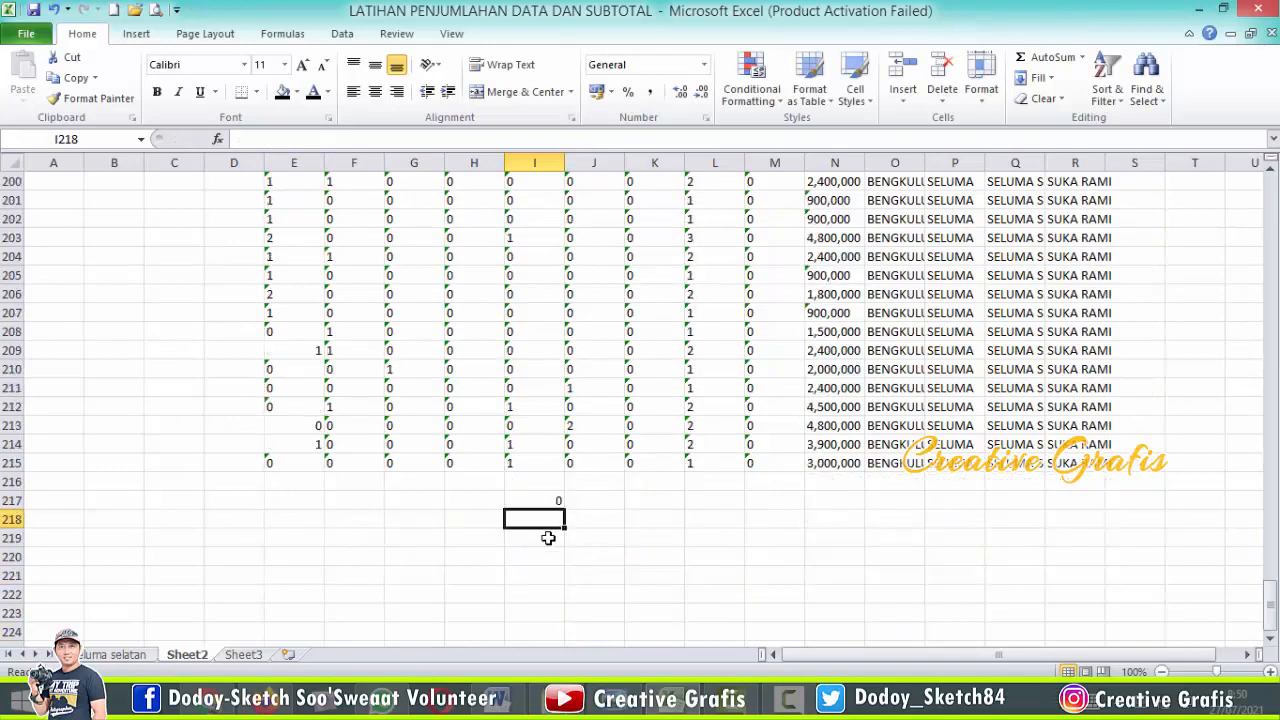
click(551, 502)
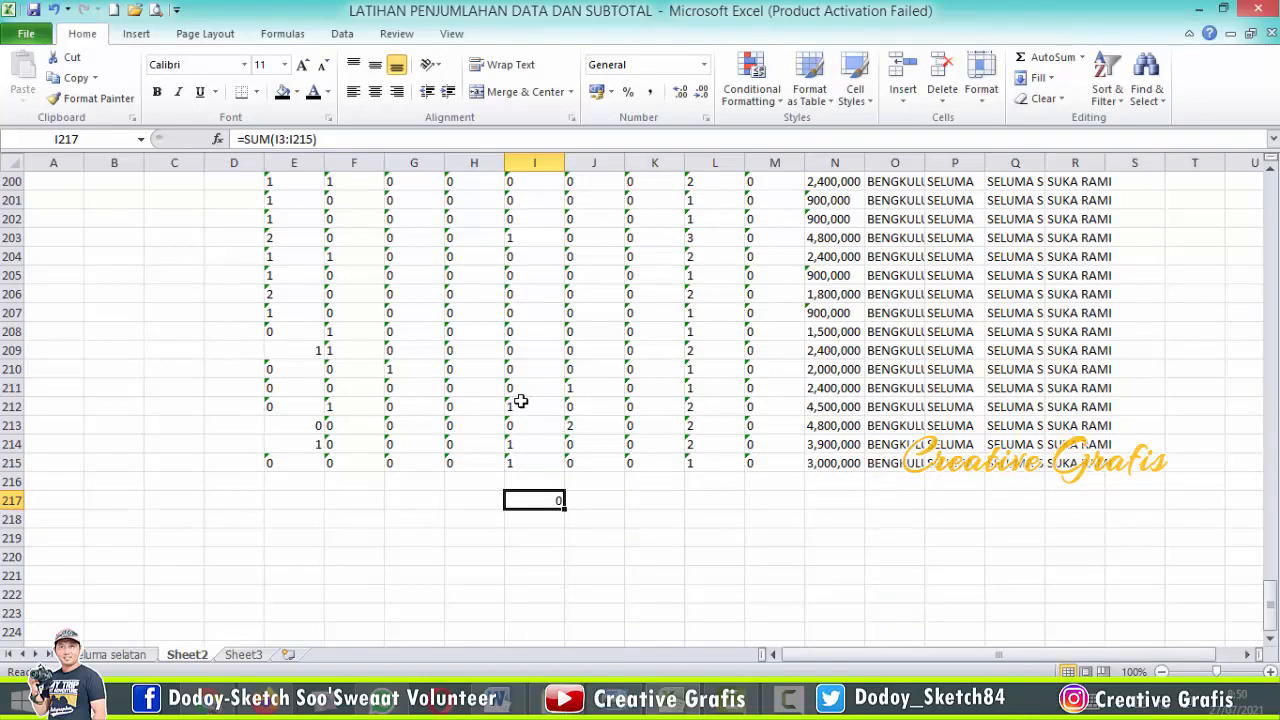
- Re-enter the text-stored counts in I215, I214, I212 and I203 one by one to turn them into numbers
click(540, 464)
double_click(540, 464)
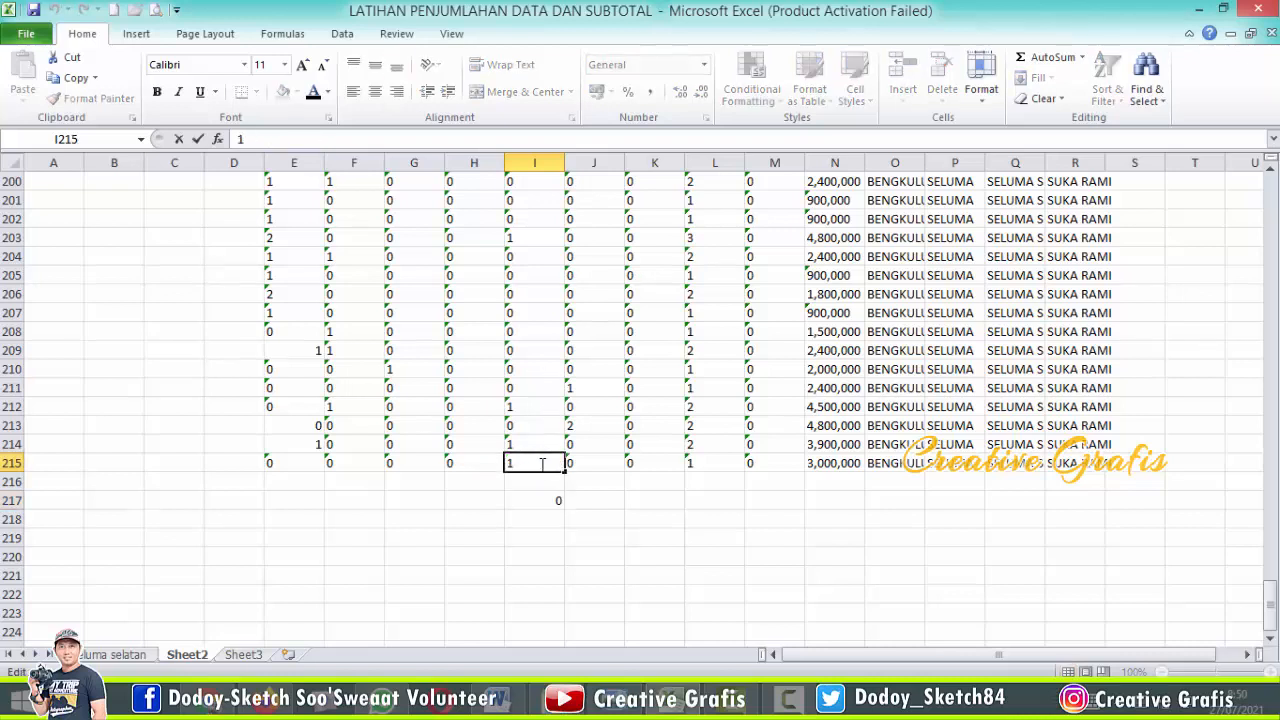
key(Return)
click(537, 444)
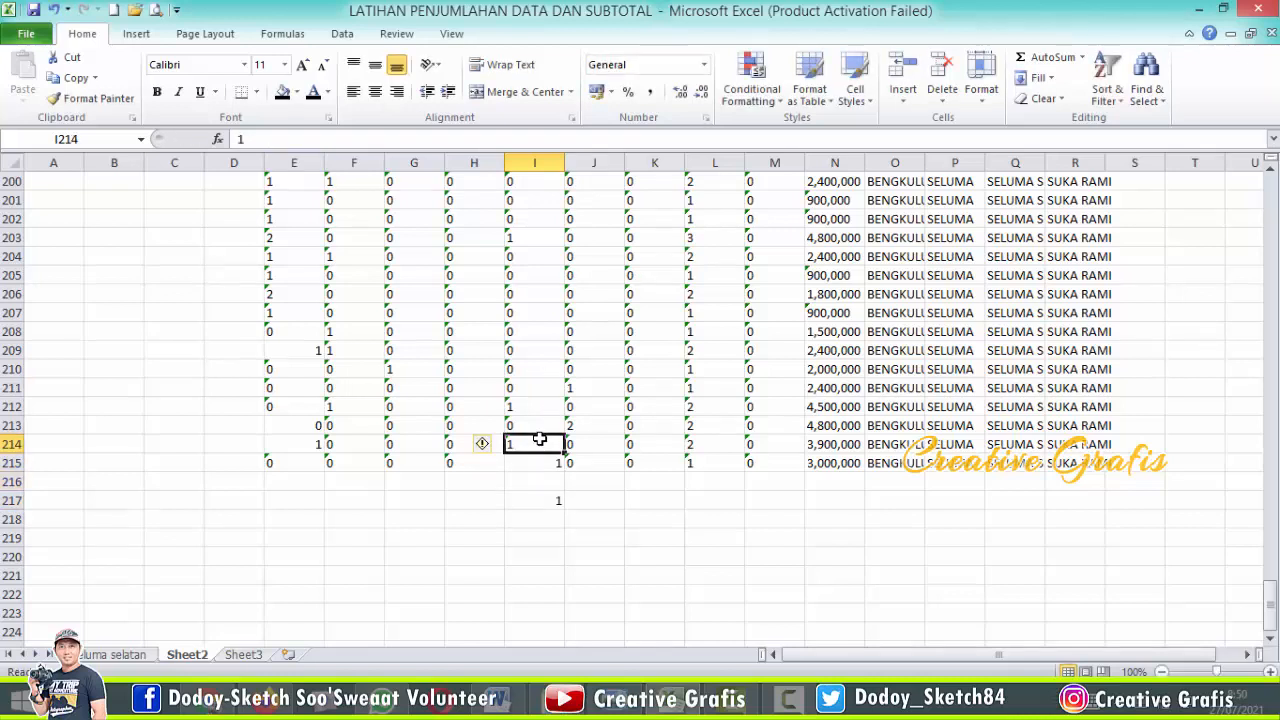
double_click(537, 444)
key(Return)
click(538, 404)
double_click(538, 404)
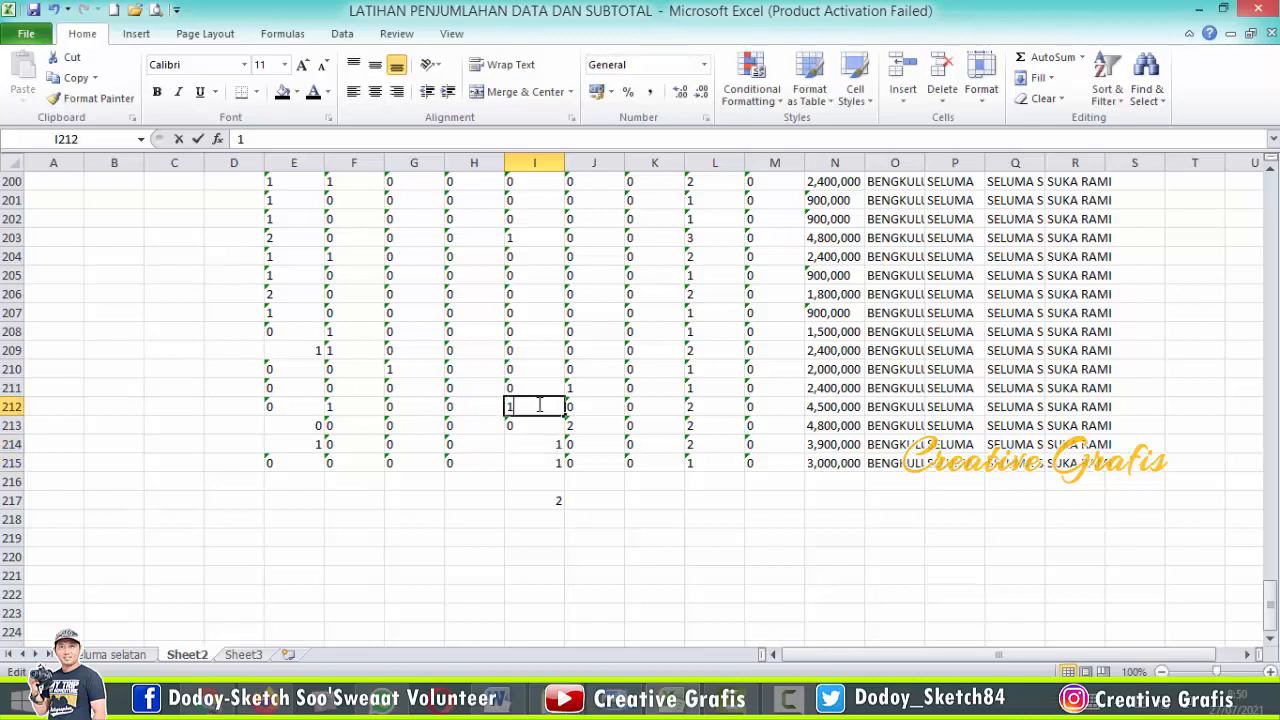
key(Return)
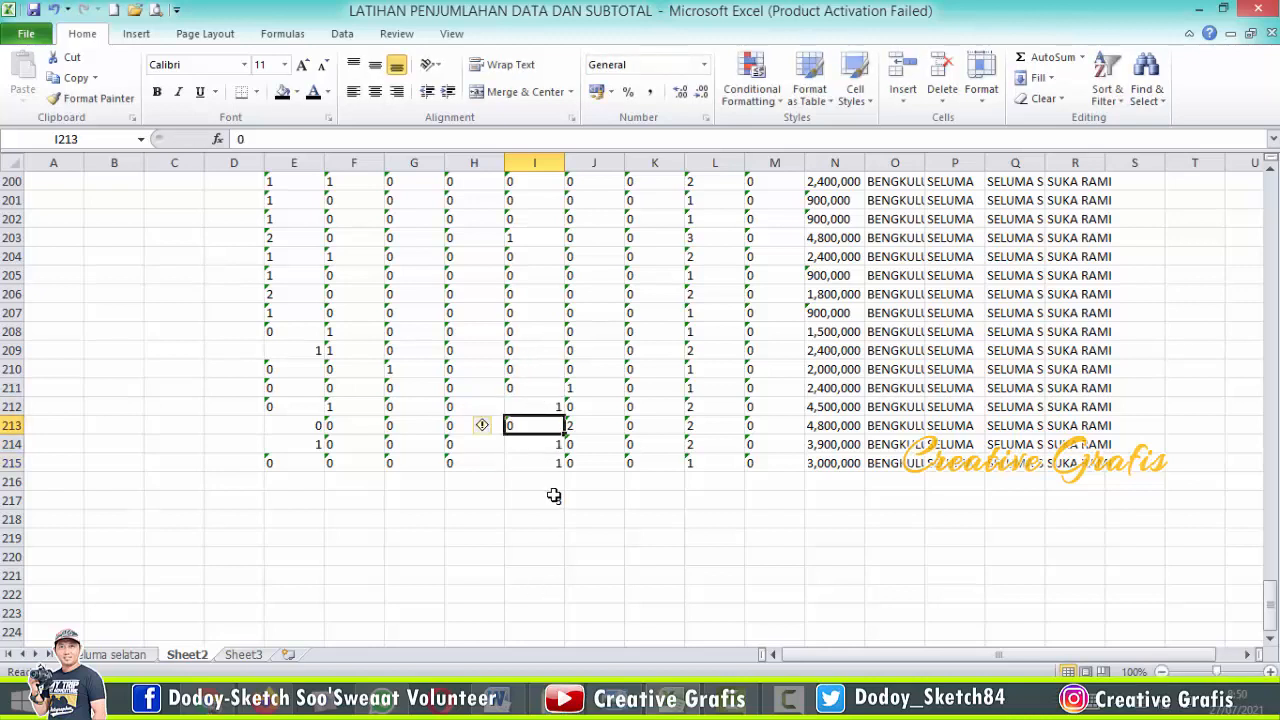
scroll(549, 424, up, 1)
double_click(537, 293)
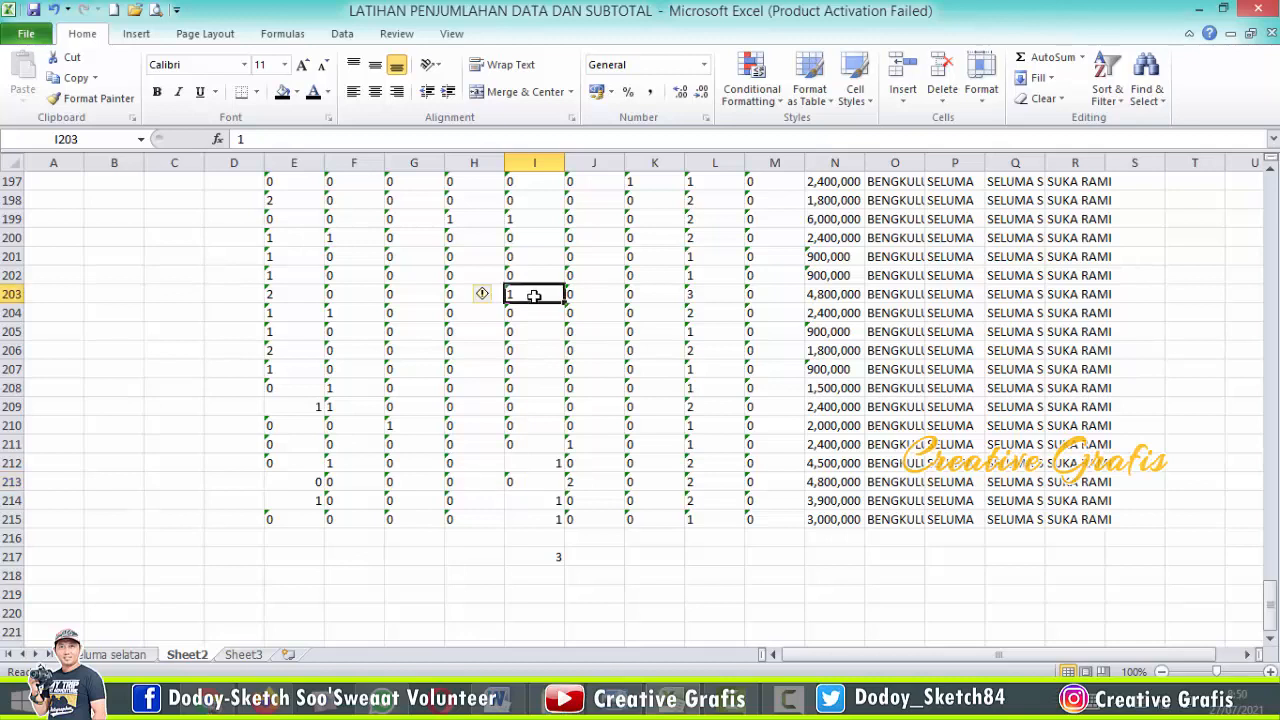
key(Return)
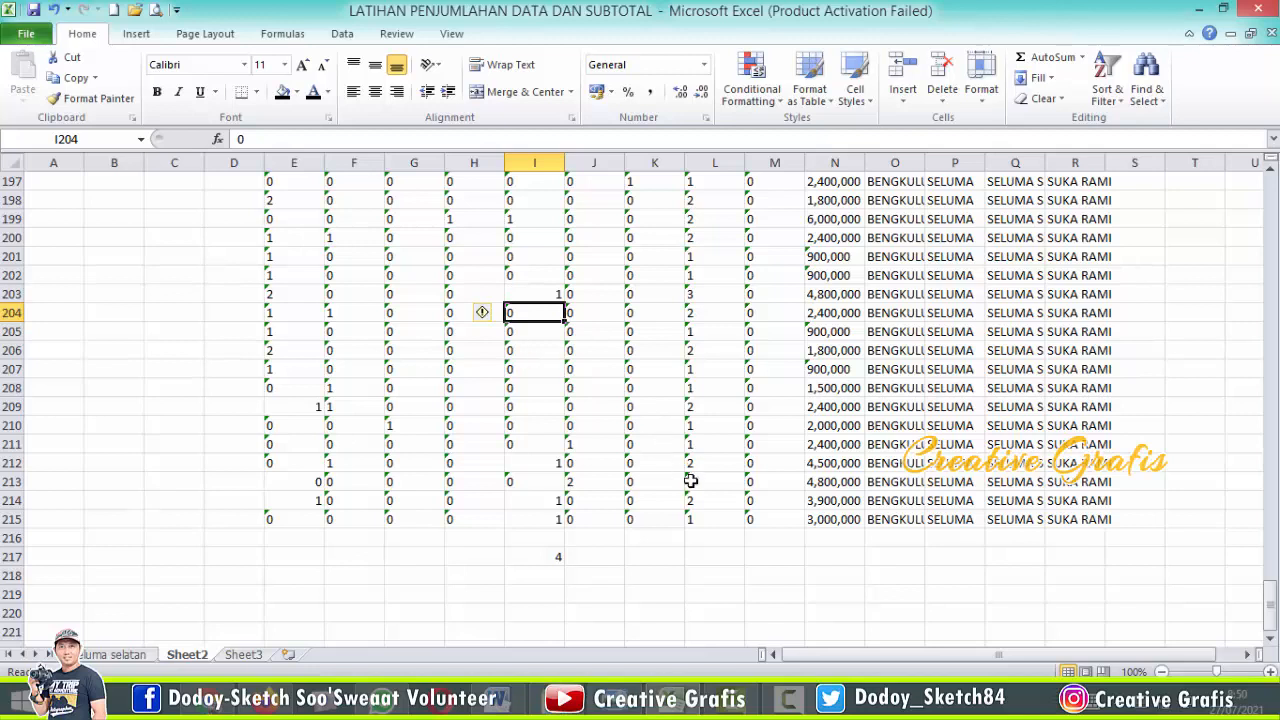
click(770, 519)
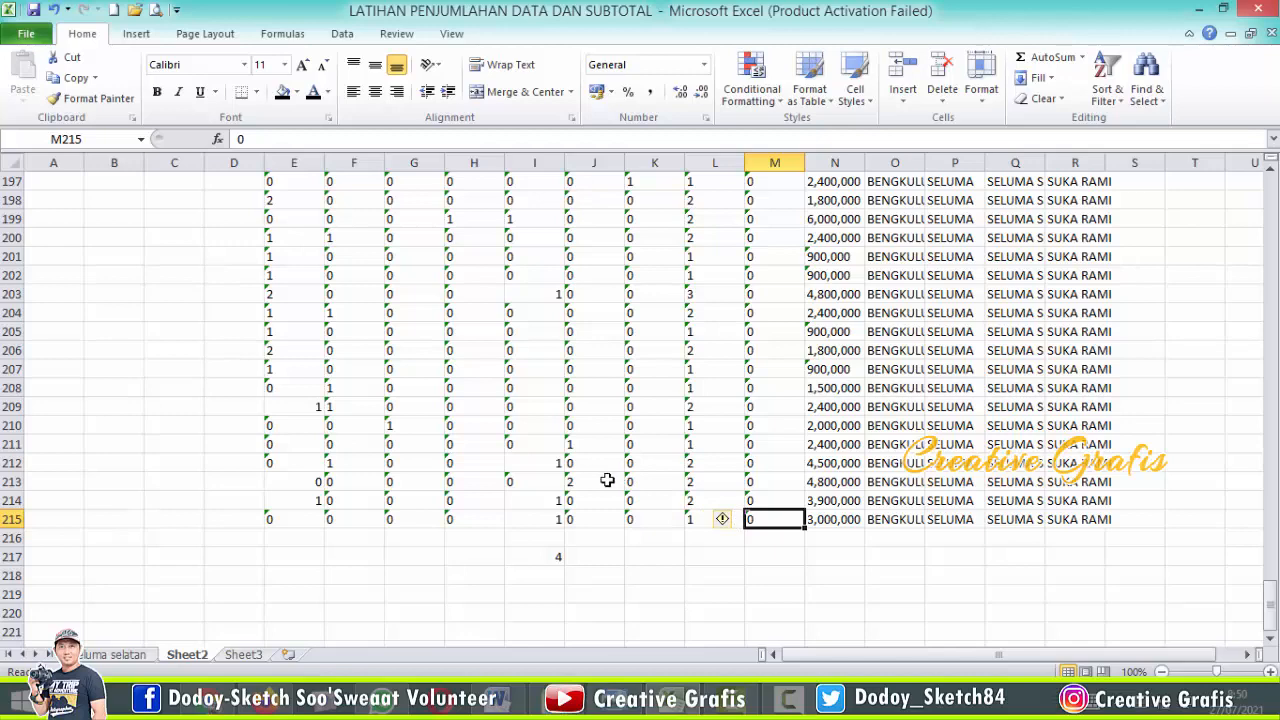
scroll(607, 480, up, 20)
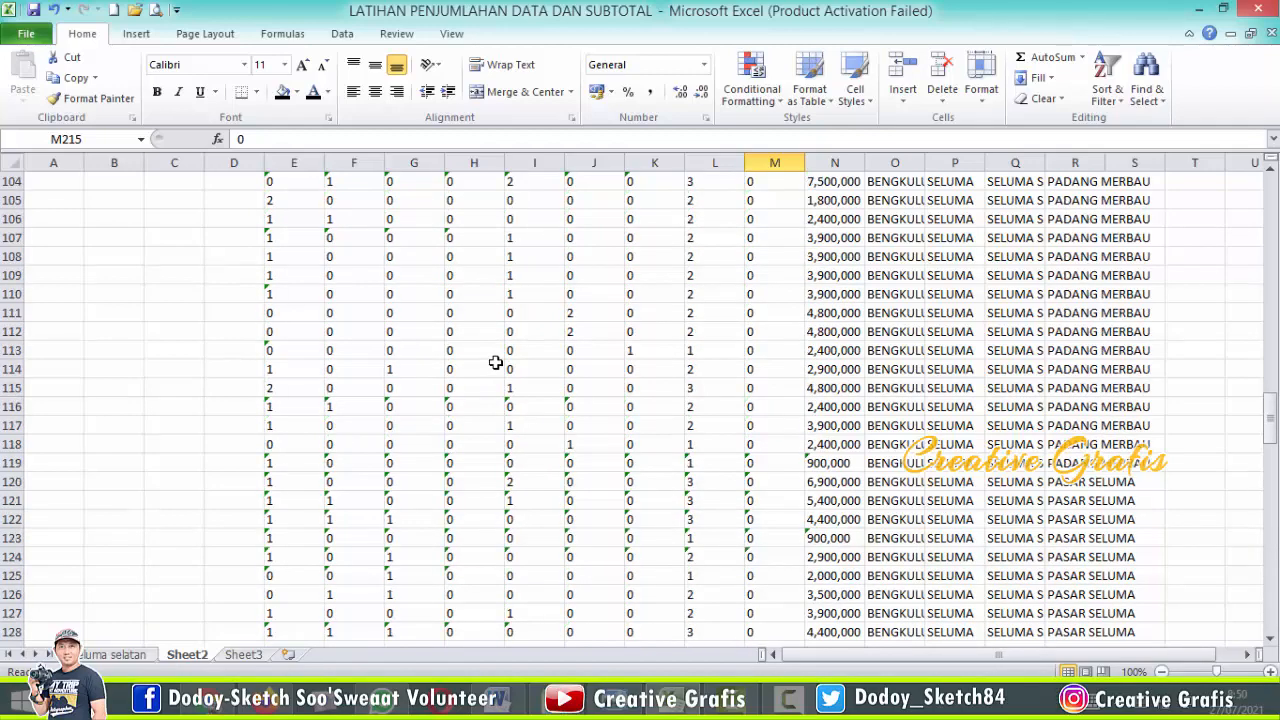
scroll(495, 362, up, 20)
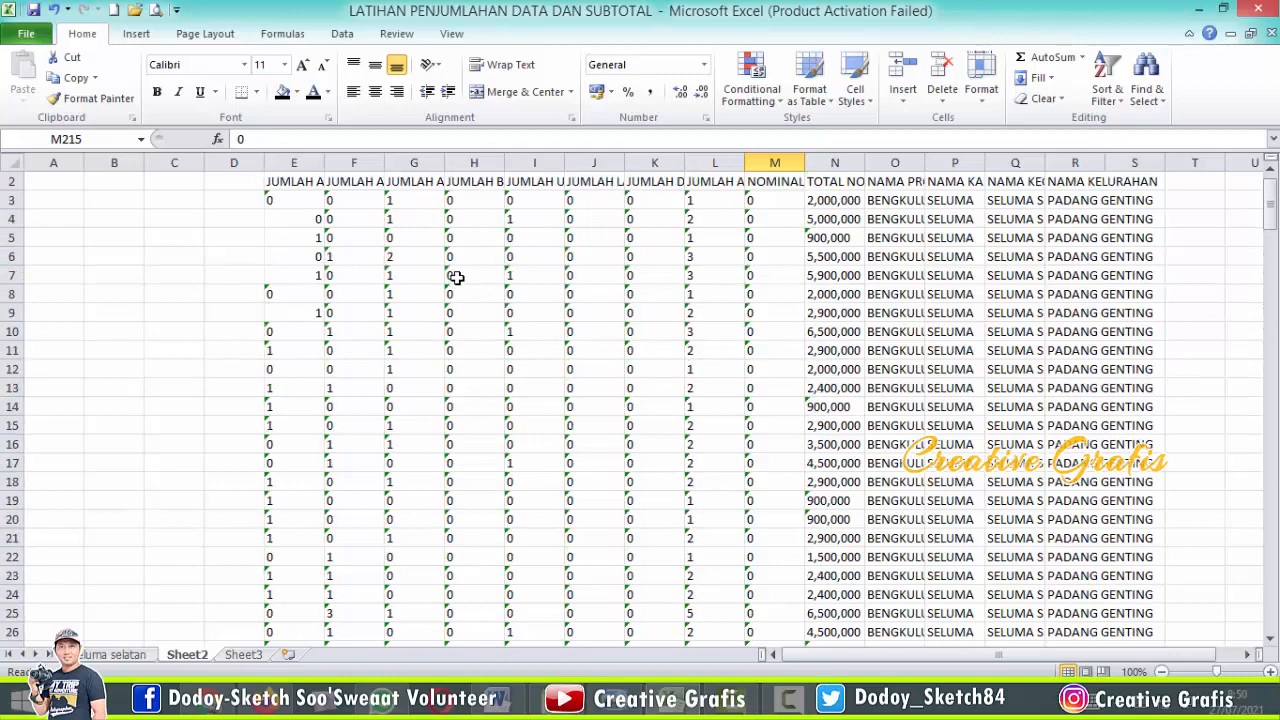
scroll(334, 257, up, 1)
shift+click(306, 223)
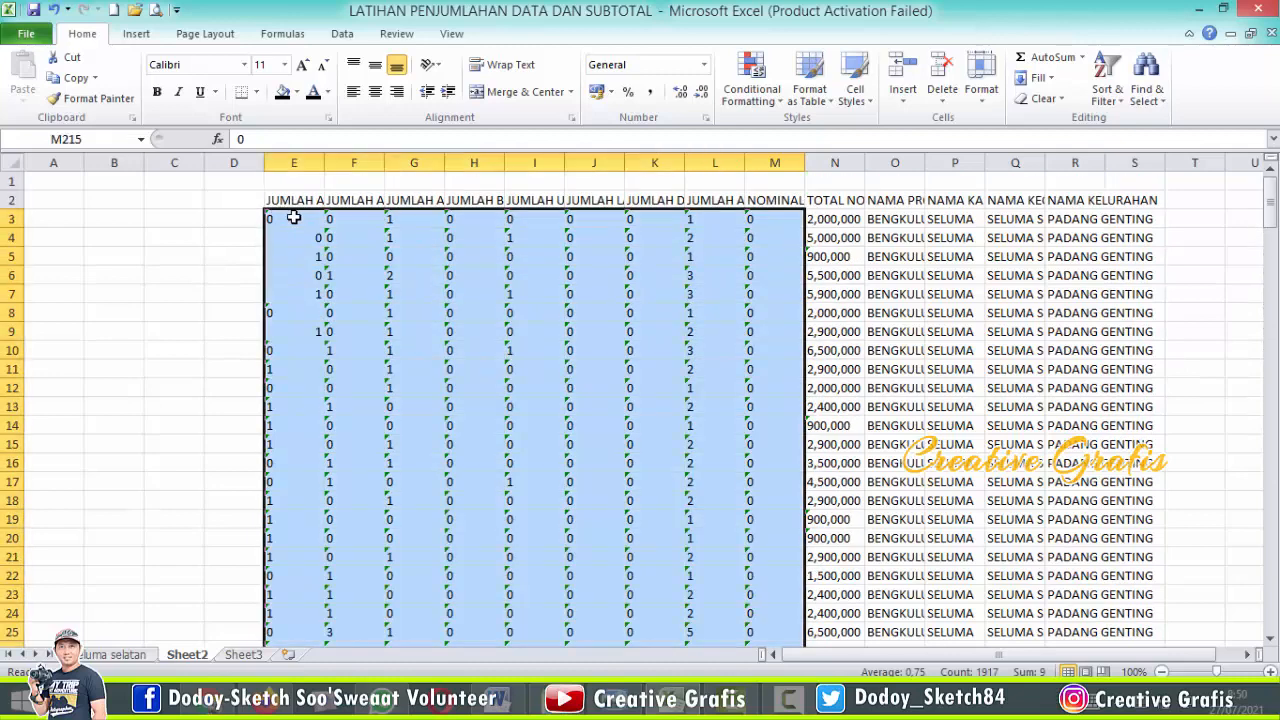
scroll(529, 403, down, 5)
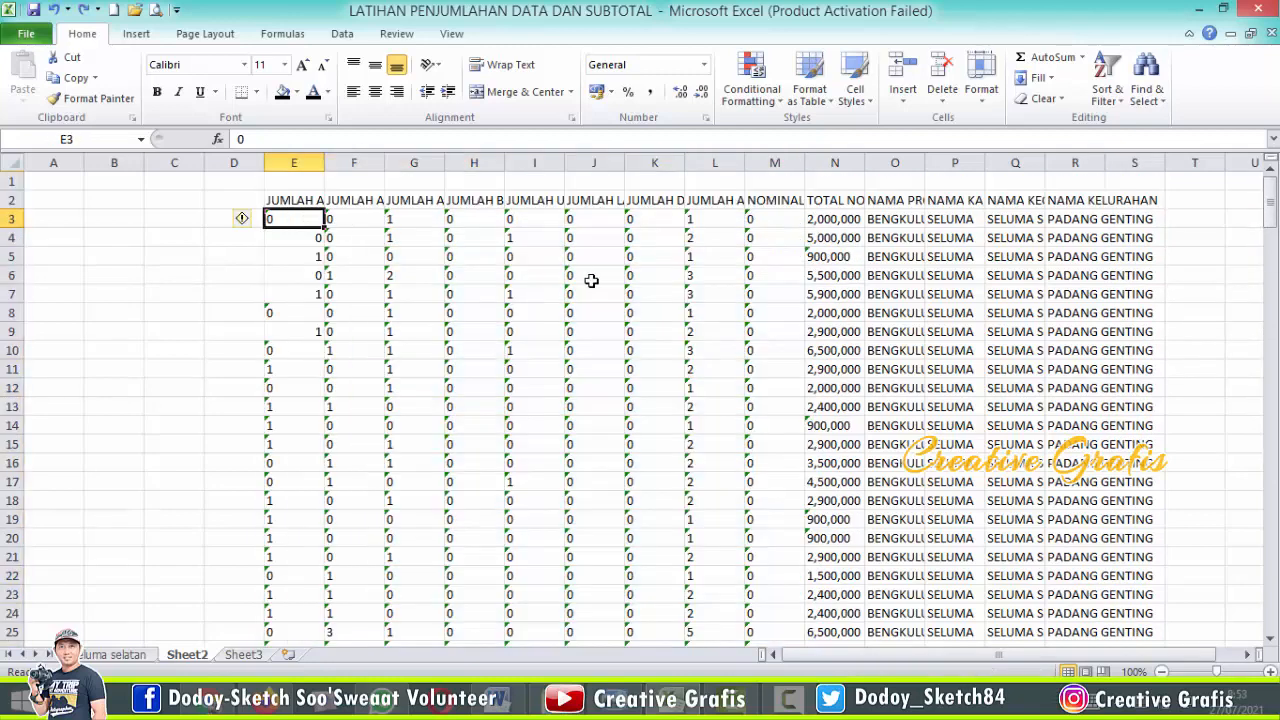
- Convert the text-stored counts in the range E3:M215 to numbers in one go
mouse_move(246, 220)
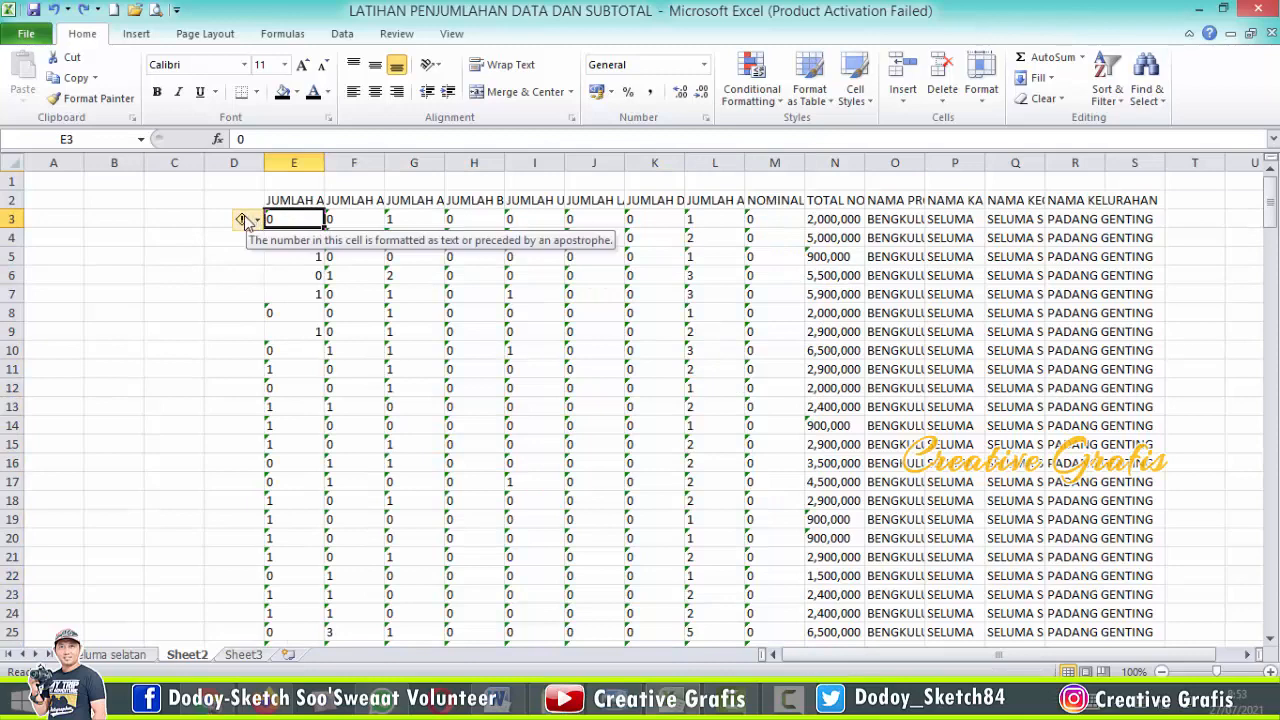
scroll(603, 334, down, 20)
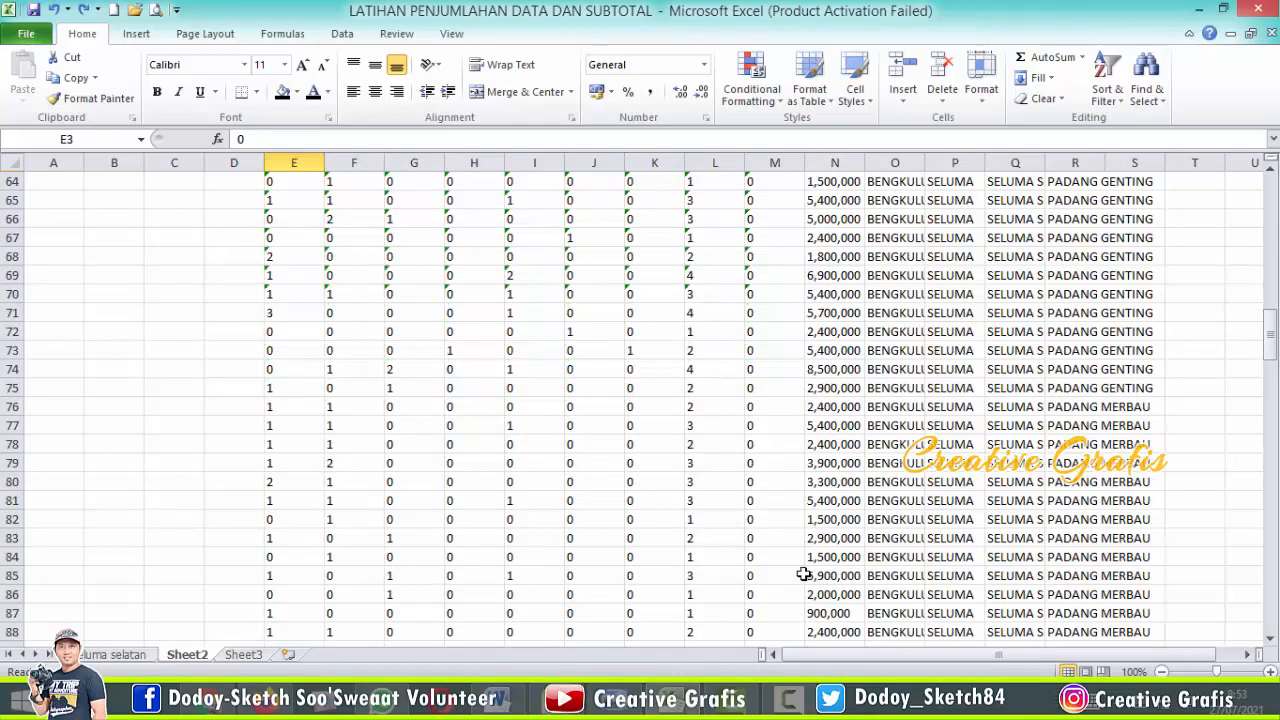
scroll(796, 576, down, 20)
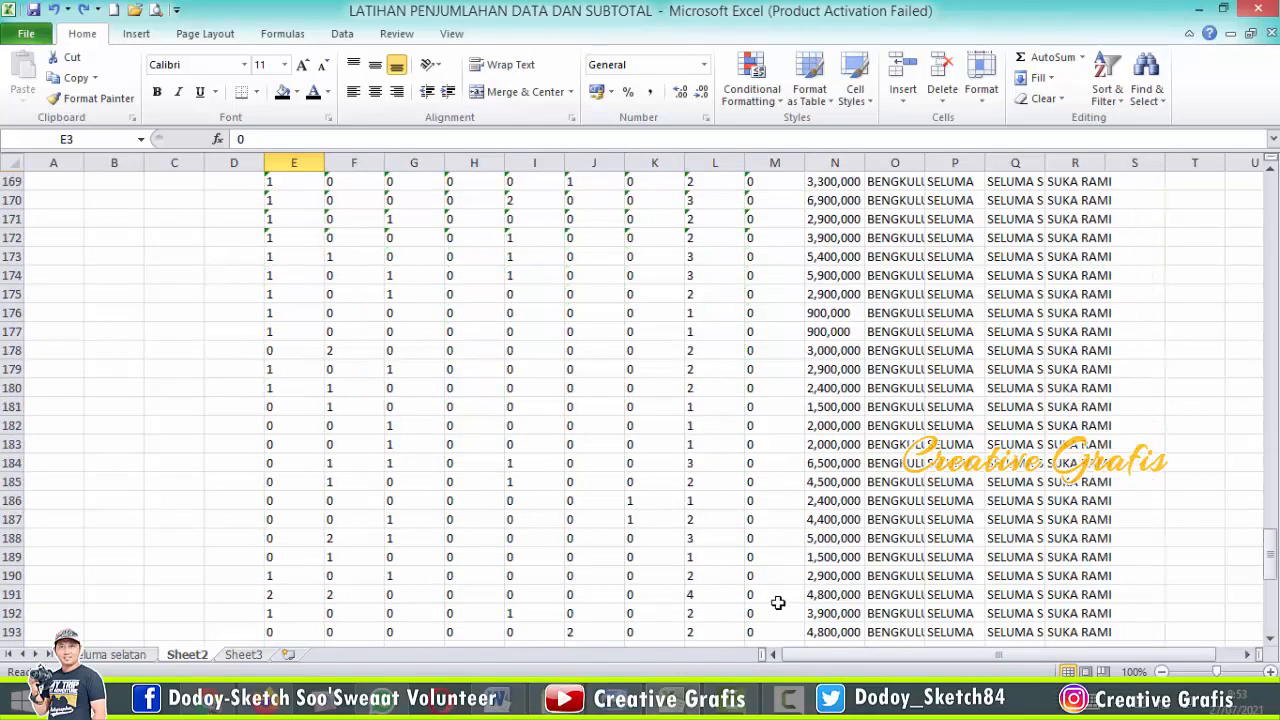
scroll(757, 598, down, 1)
shift+click(804, 492)
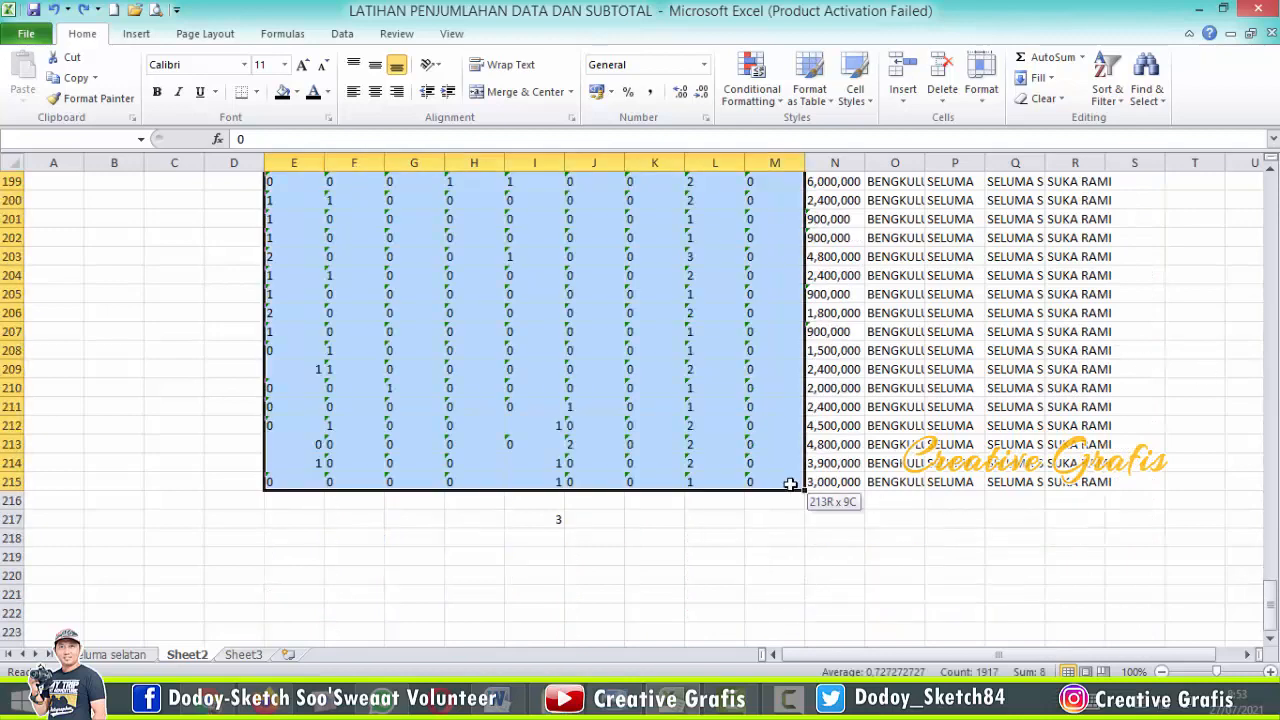
scroll(557, 457, up, 20)
scroll(290, 279, up, 12)
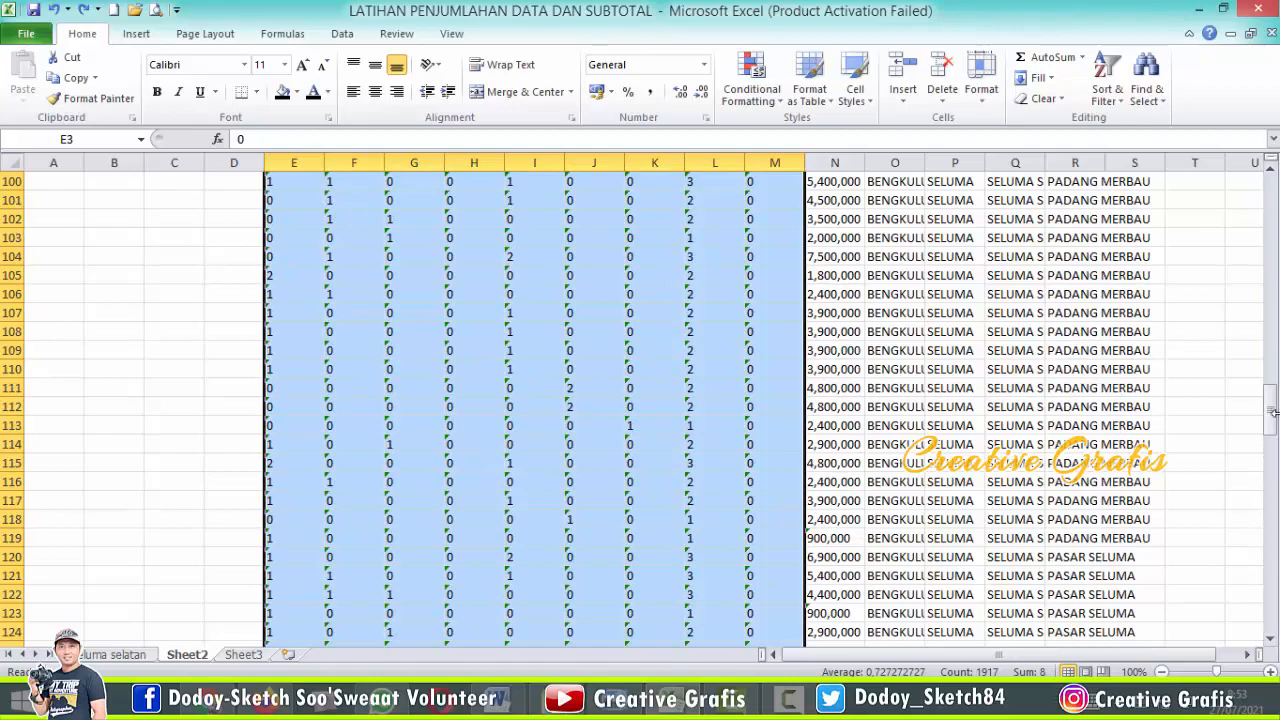
drag(1270, 405, 1270, 190)
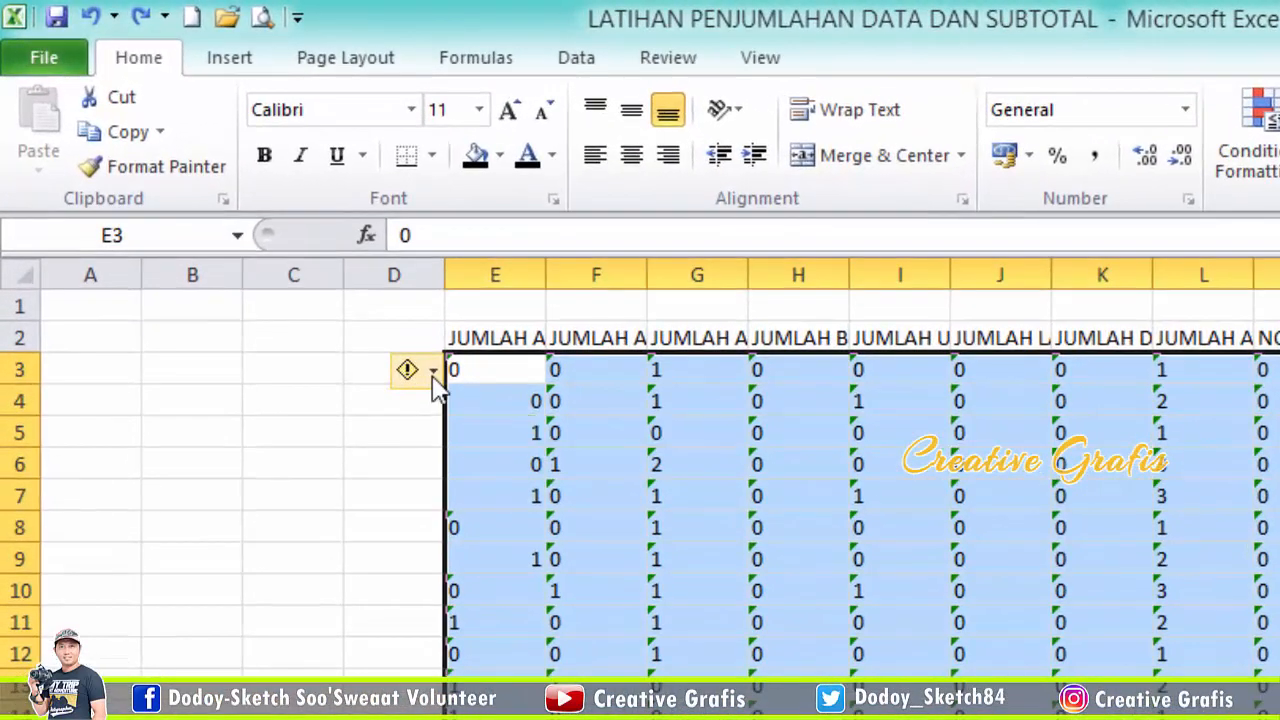
click(433, 372)
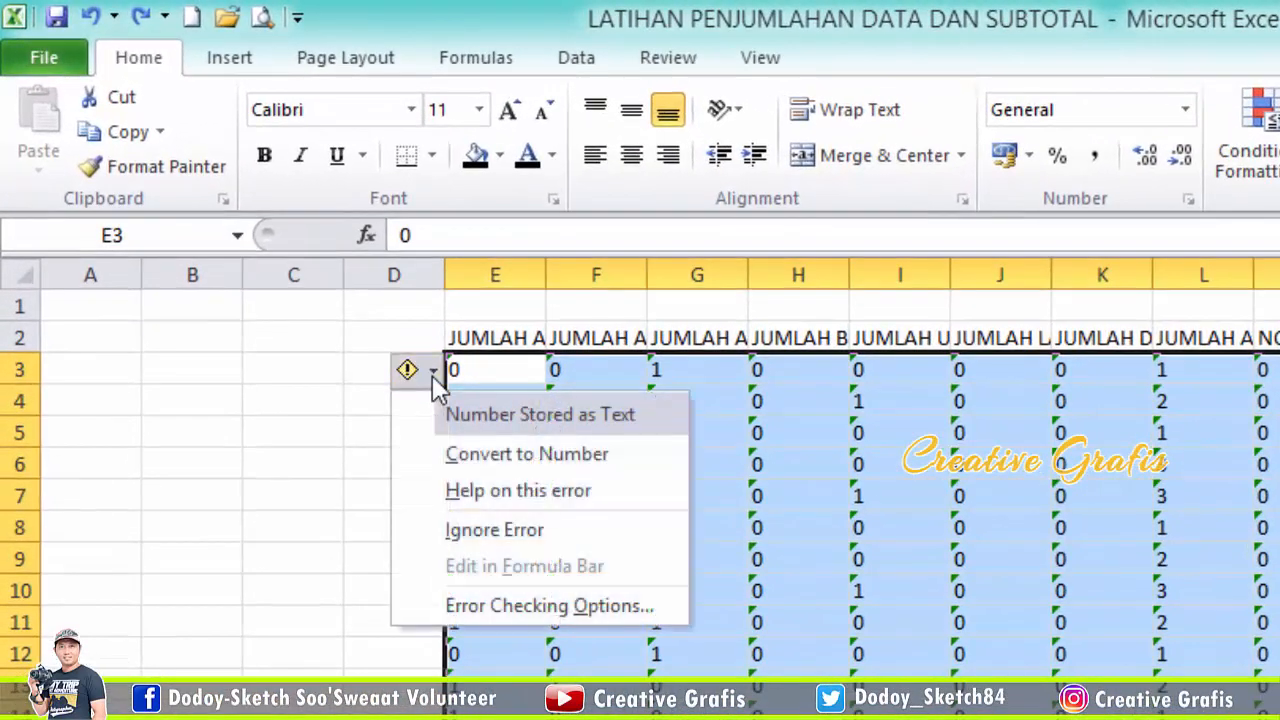
click(518, 456)
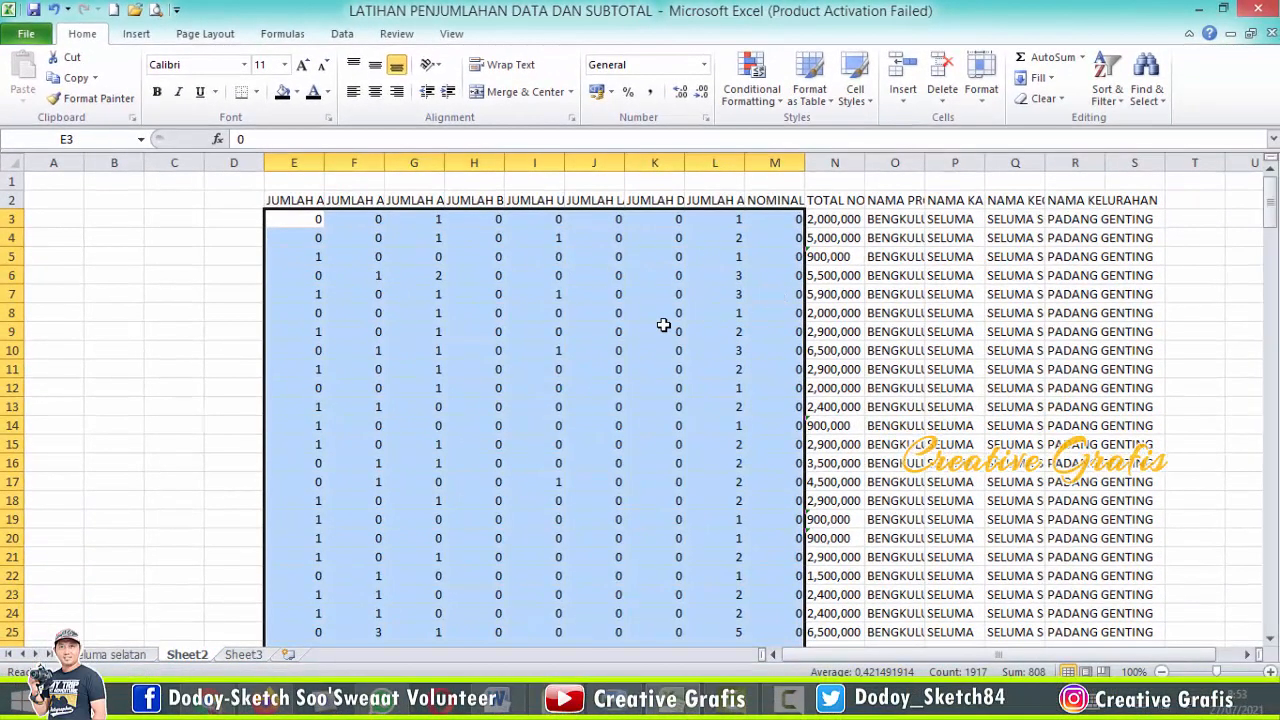
- Select the total amounts in N3:N215 and inspect the column for values stored as text
click(823, 220)
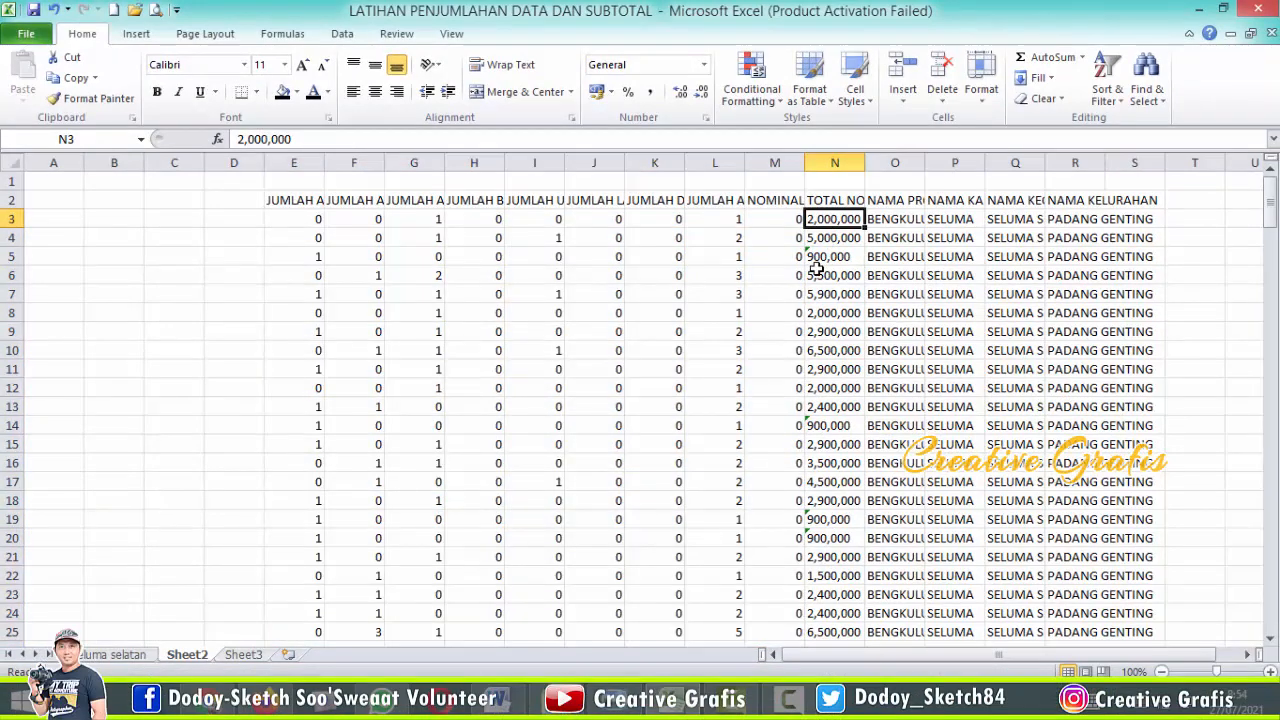
scroll(838, 405, down, 5)
scroll(838, 412, down, 20)
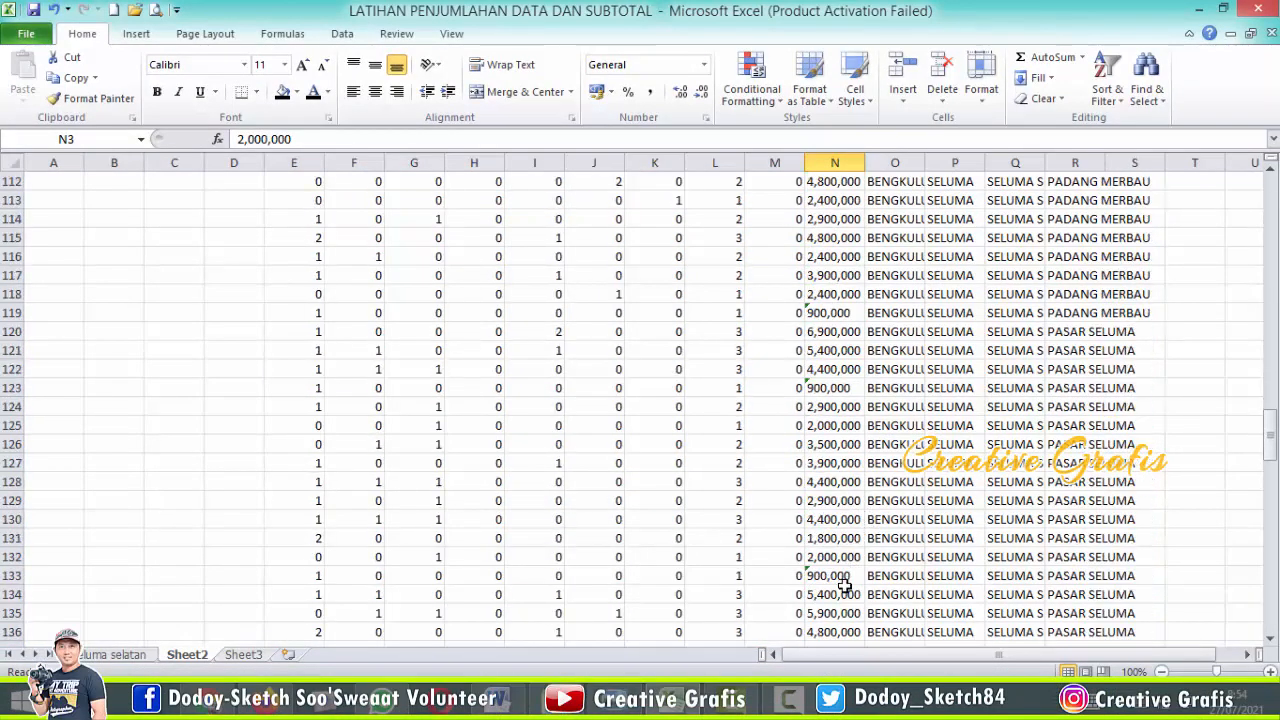
scroll(838, 592, down, 16)
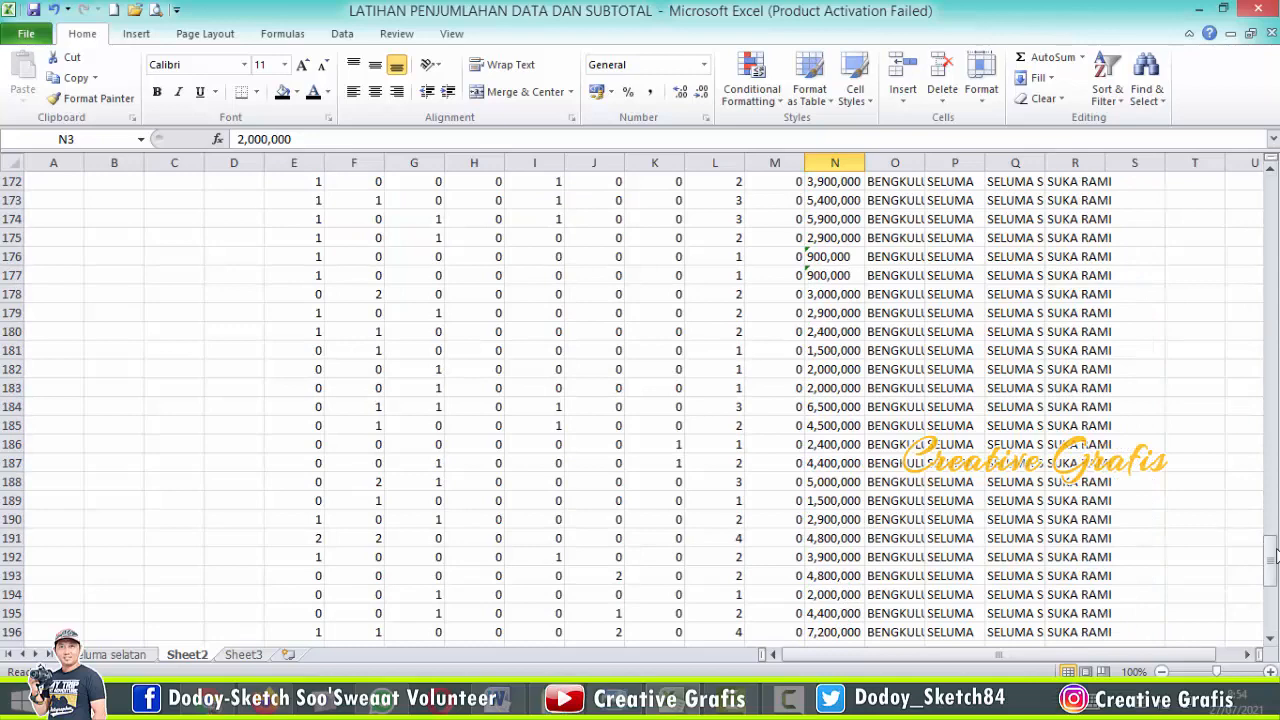
drag(1273, 567, 1272, 600)
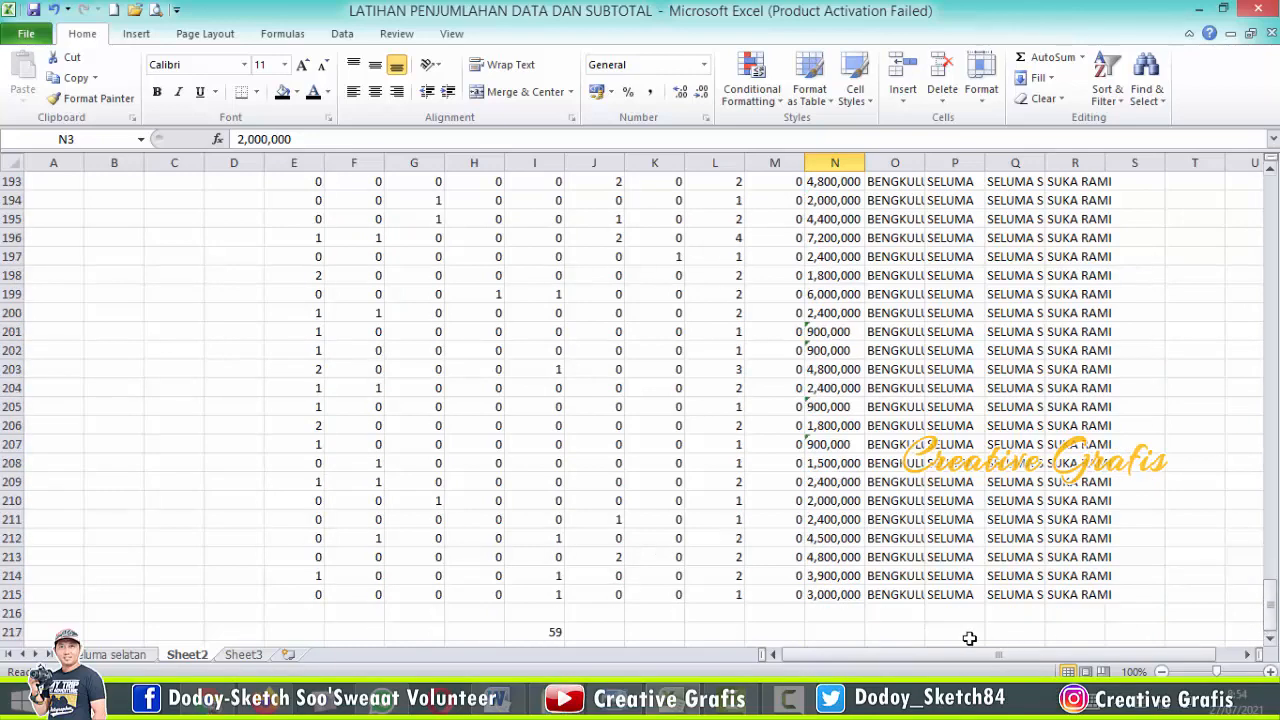
shift+click(836, 590)
scroll(1262, 568, up, 7)
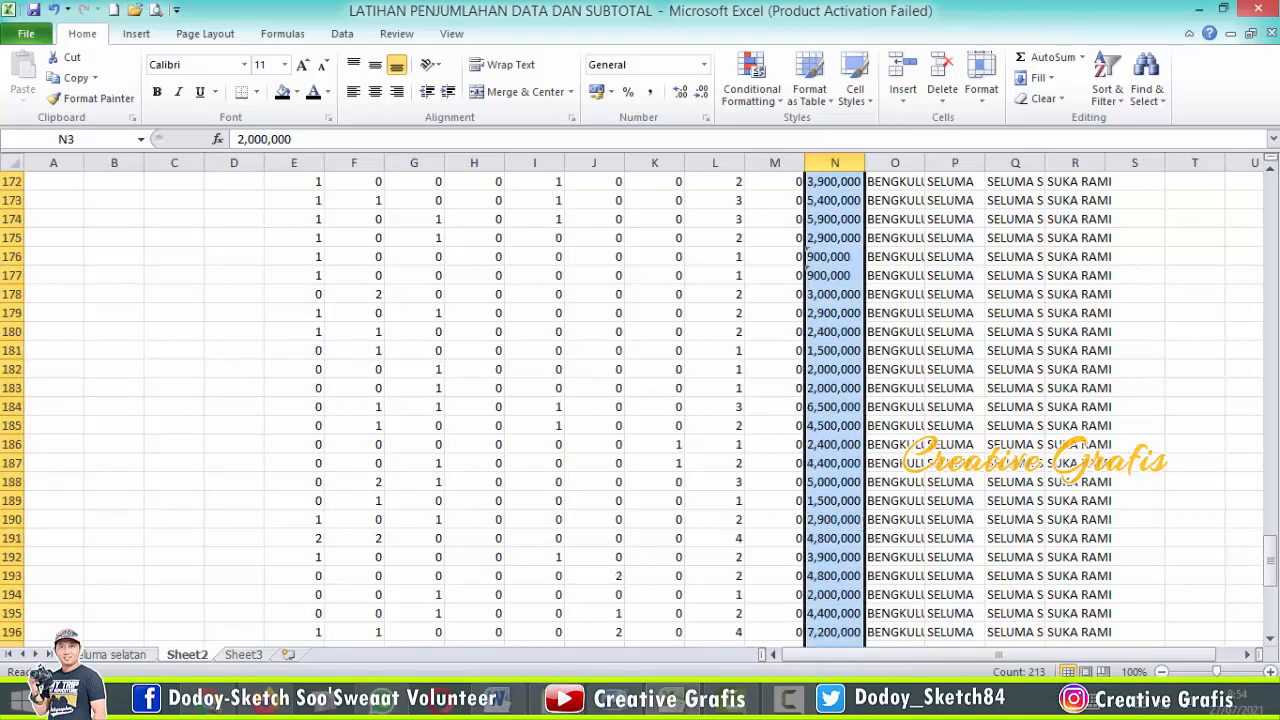
drag(1264, 568, 1268, 172)
scroll(700, 560, down, 20)
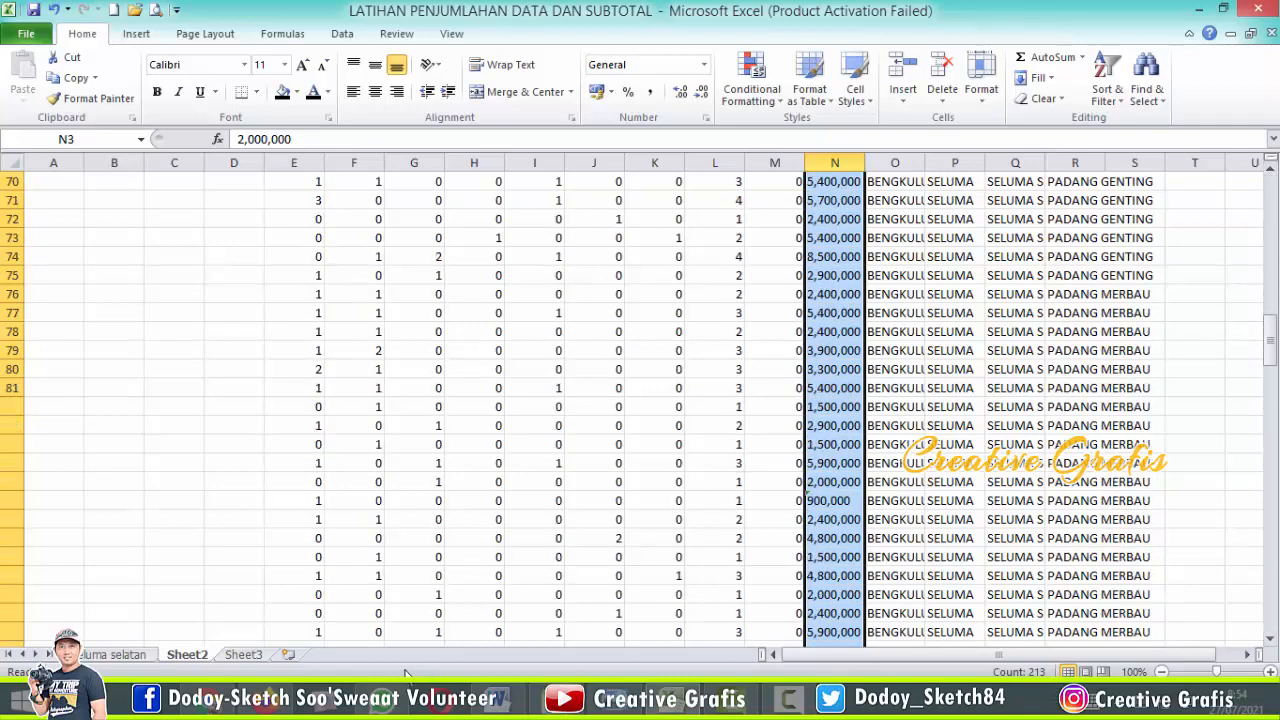
scroll(406, 575, down, 20)
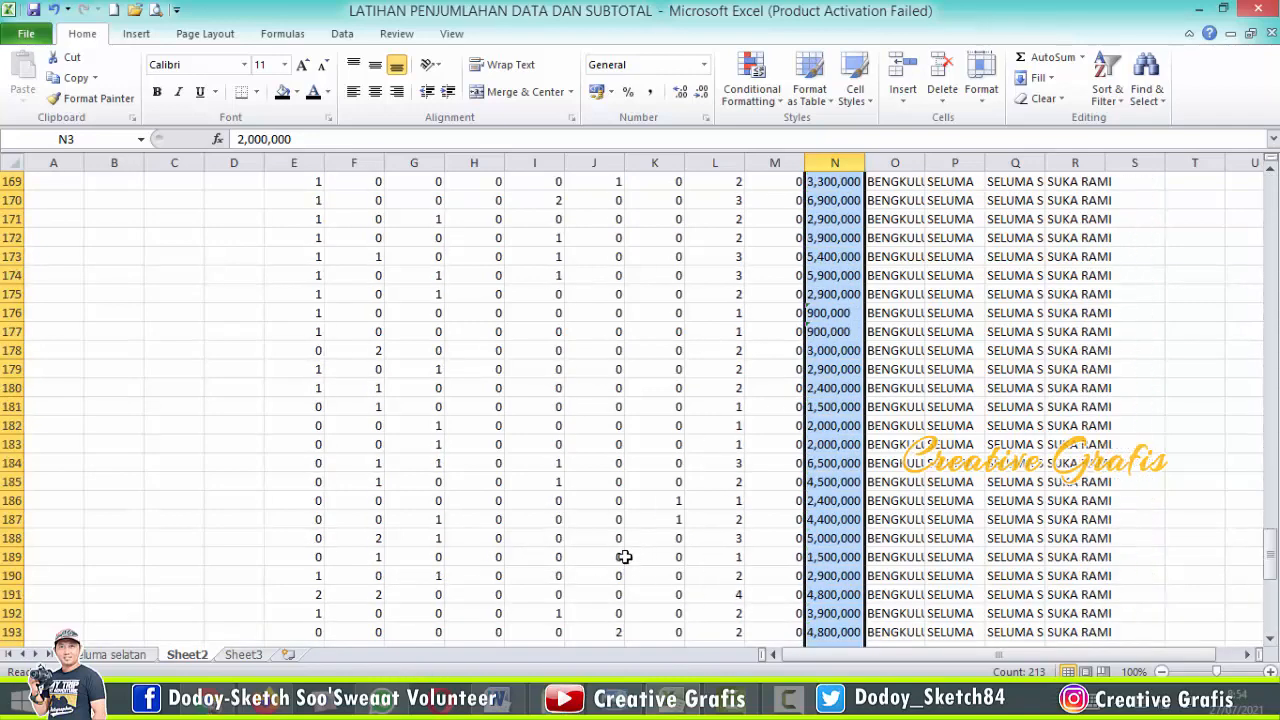
drag(1270, 570, 1270, 582)
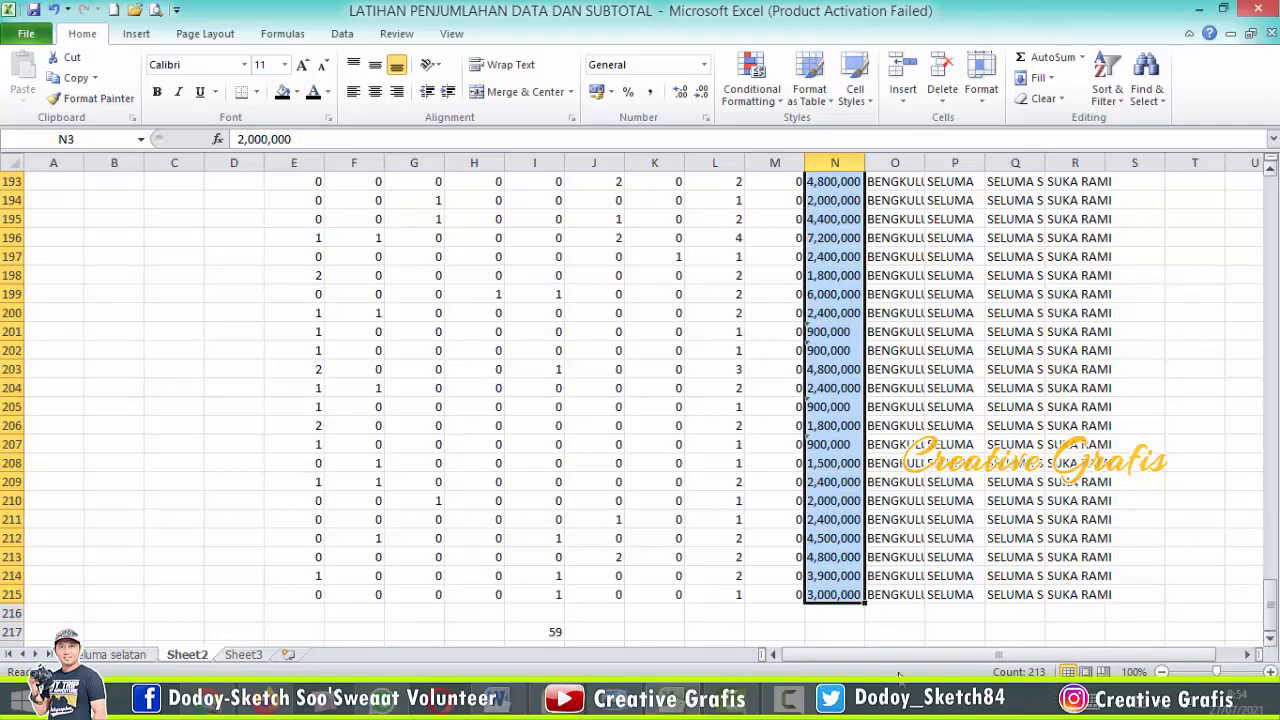
- Enter the label TOTAL in cell D217, in the row below the data
click(544, 617)
scroll(530, 617, down, 3)
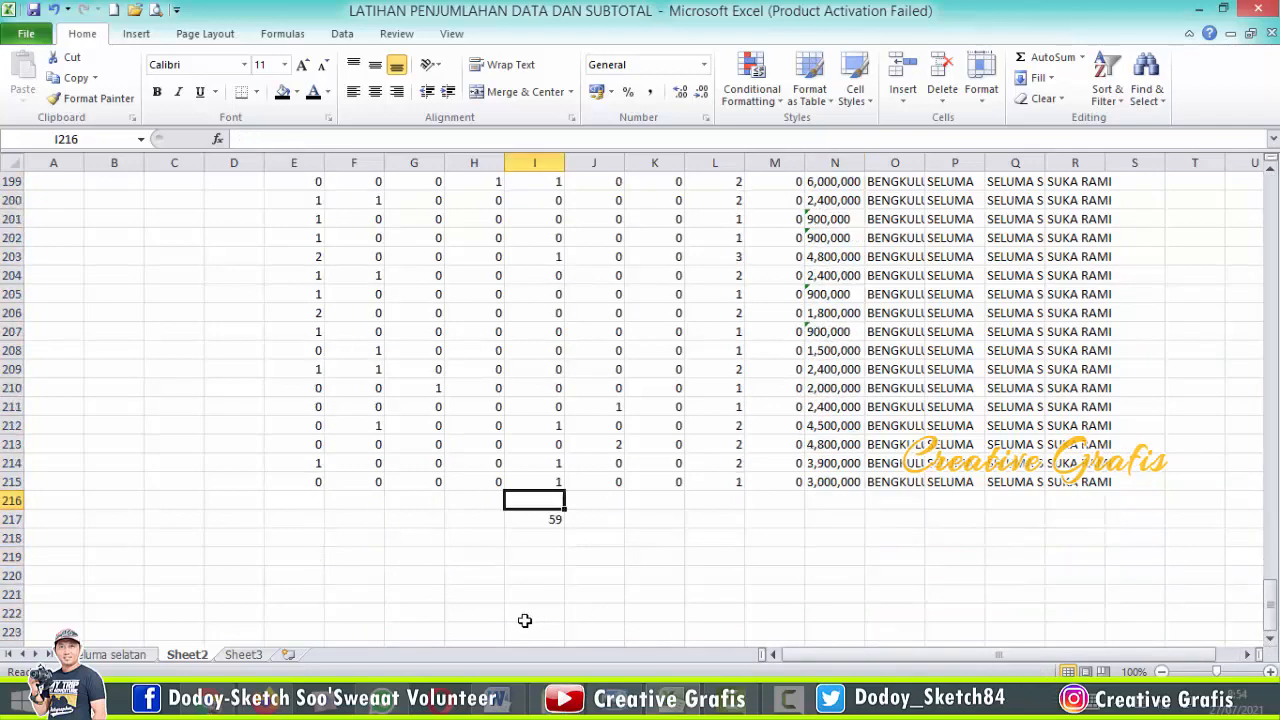
click(215, 461)
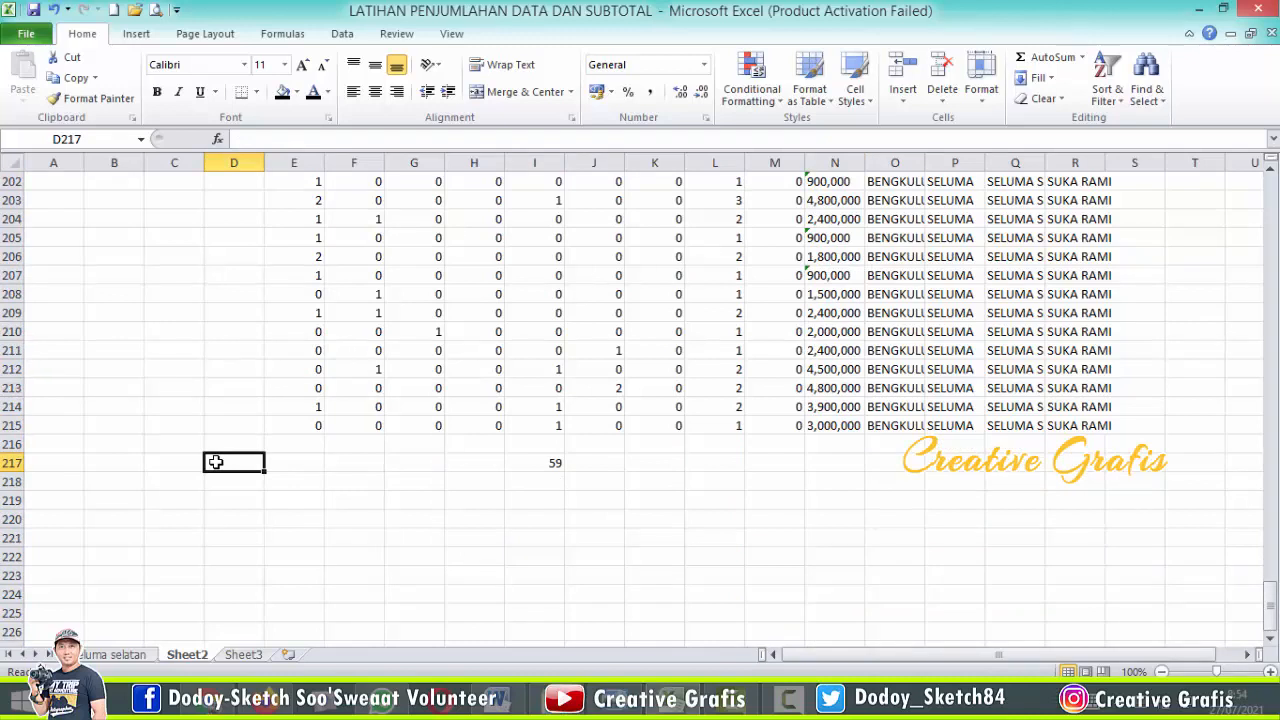
text(TOTO)
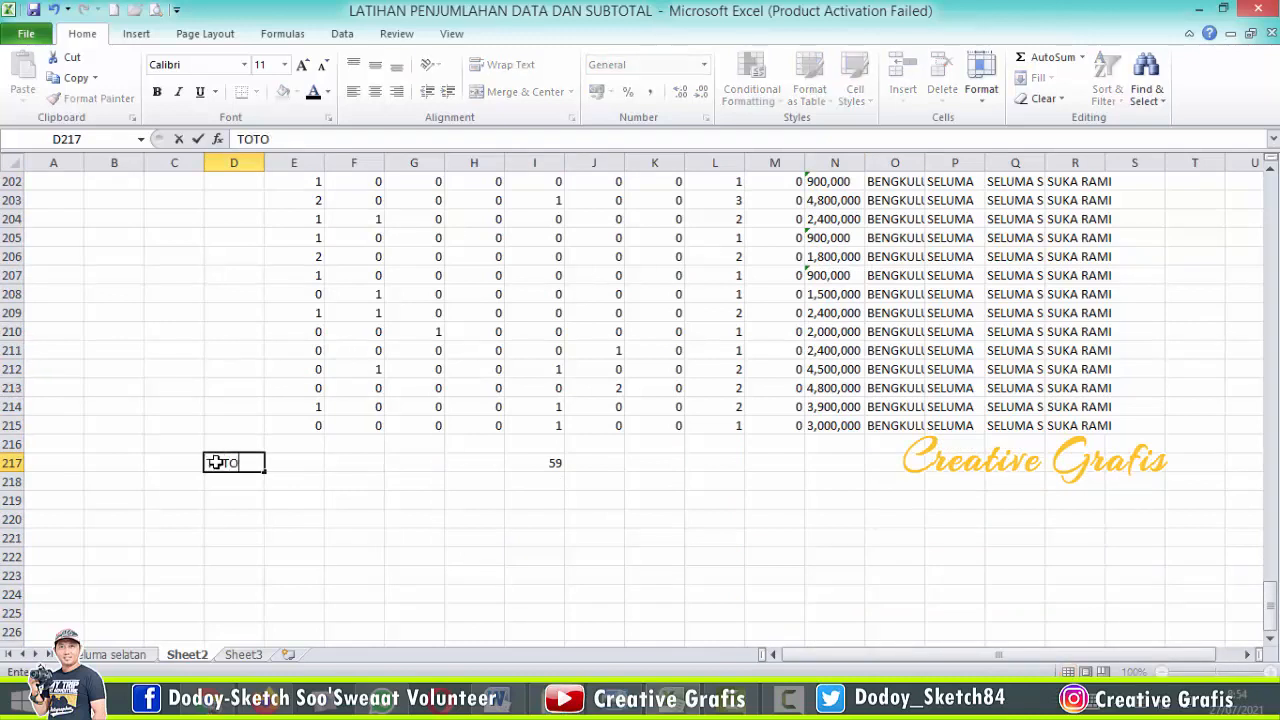
key(BackSpace)
text(AL)
key(Tab)
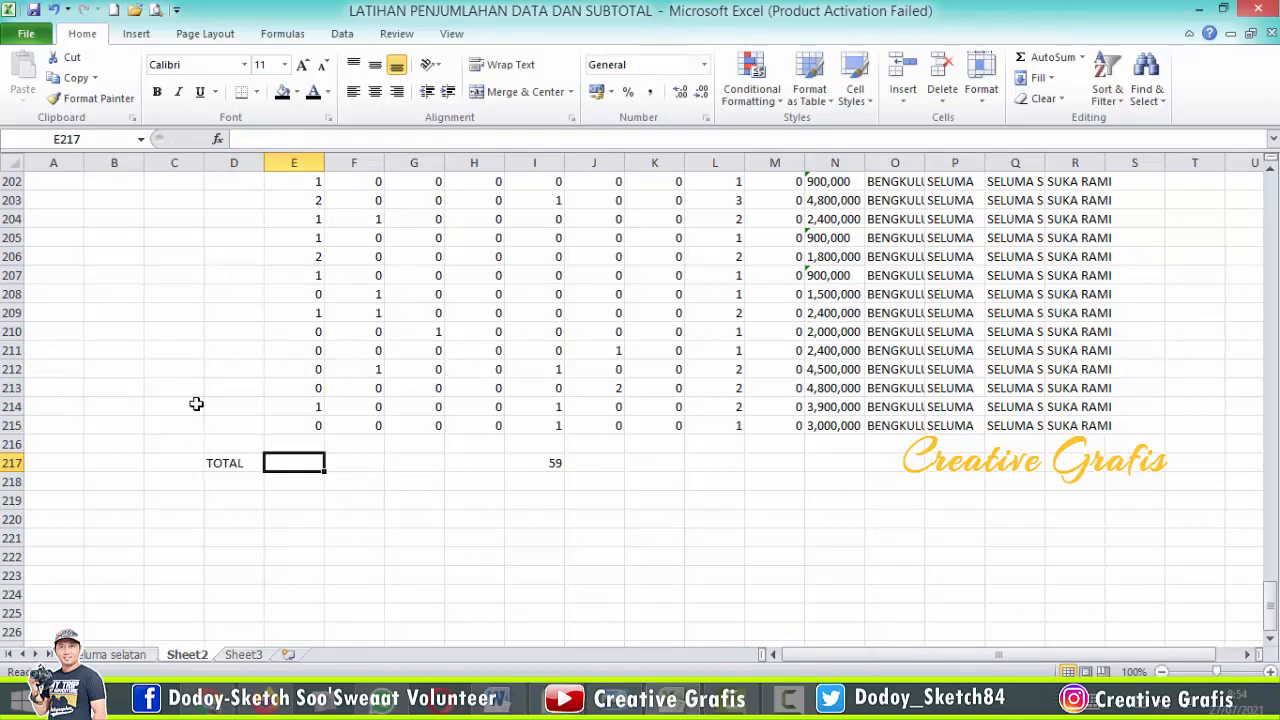
- Sum the first count column in E217 with =SUM(E3:E216), checking the range from the first to the last data row
click(1052, 60)
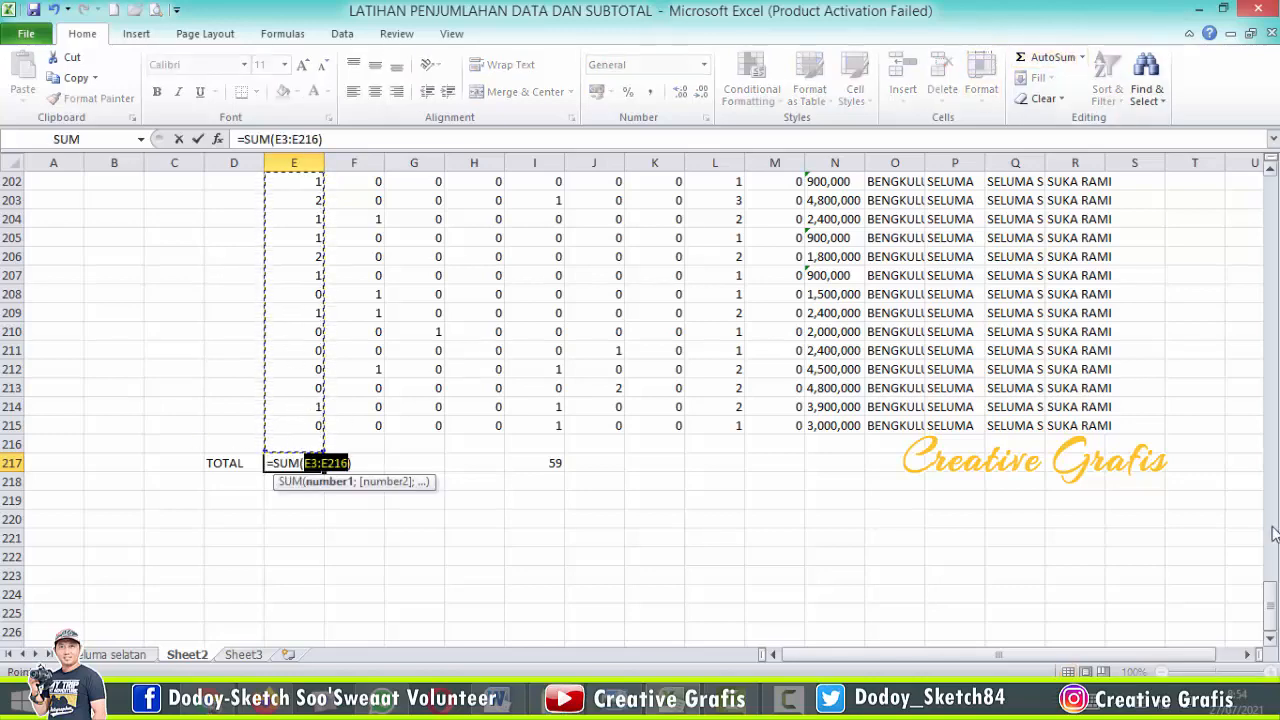
drag(1271, 606, 1256, 165)
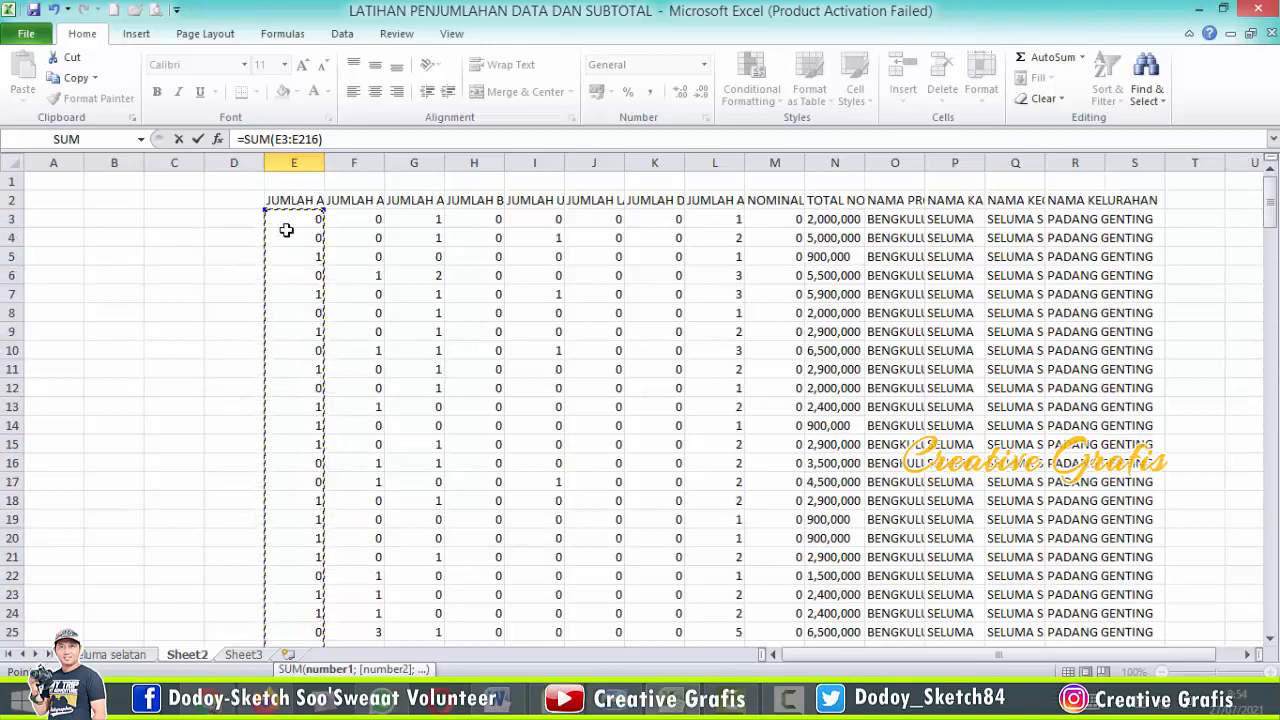
scroll(304, 241, down, 20)
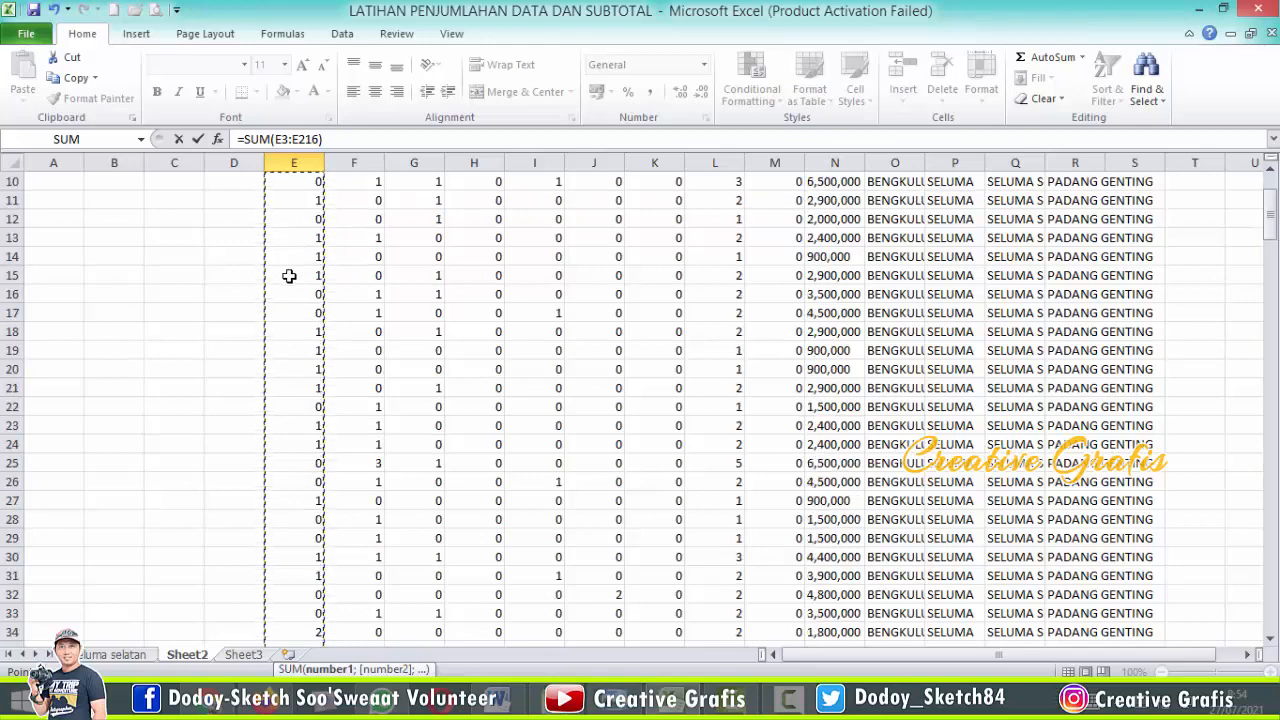
scroll(298, 471, down, 20)
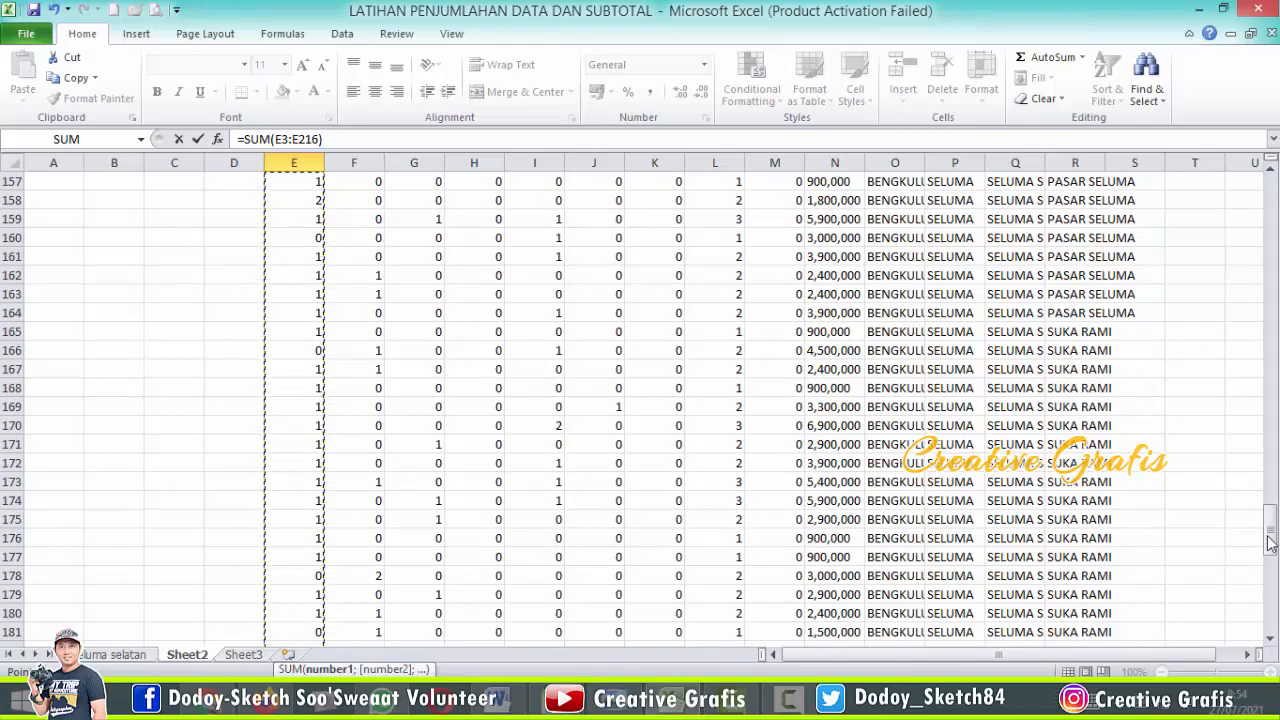
drag(1270, 538, 1270, 556)
key(Return)
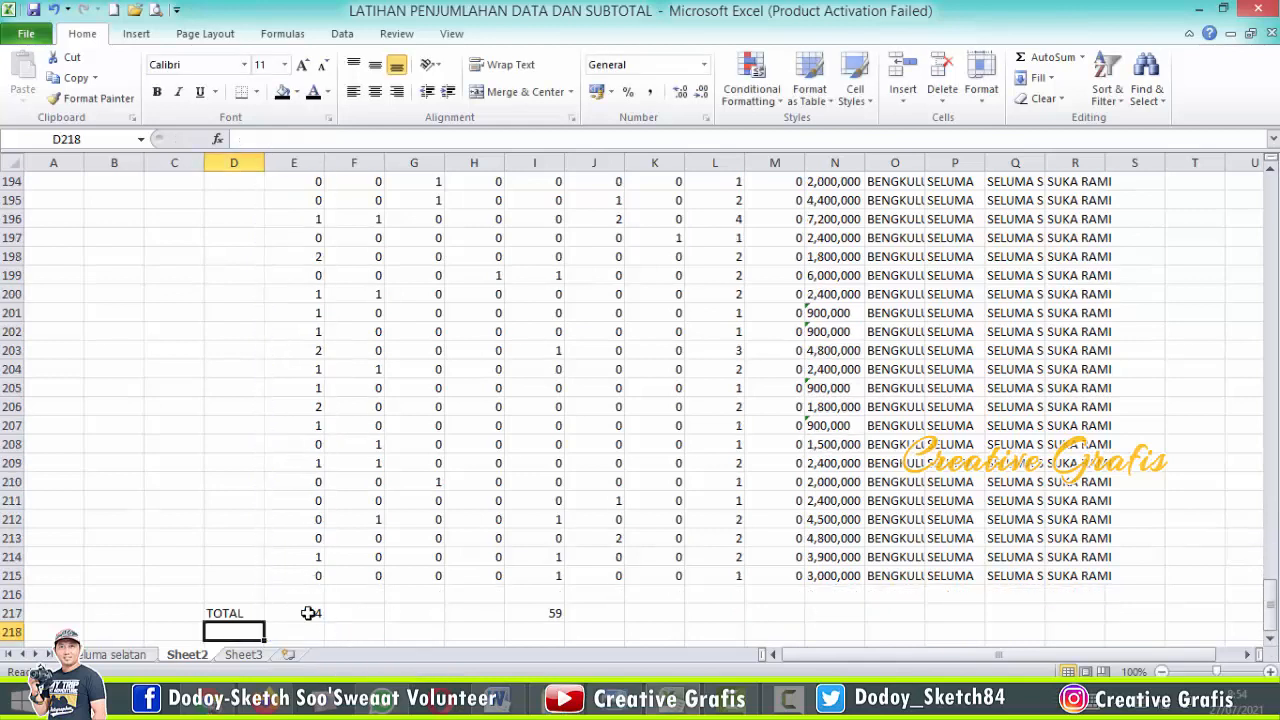
- Fill the SUM formula from E217 across to N217 and clear the copies in N217 and M217
click(309, 613)
drag(323, 621, 734, 625)
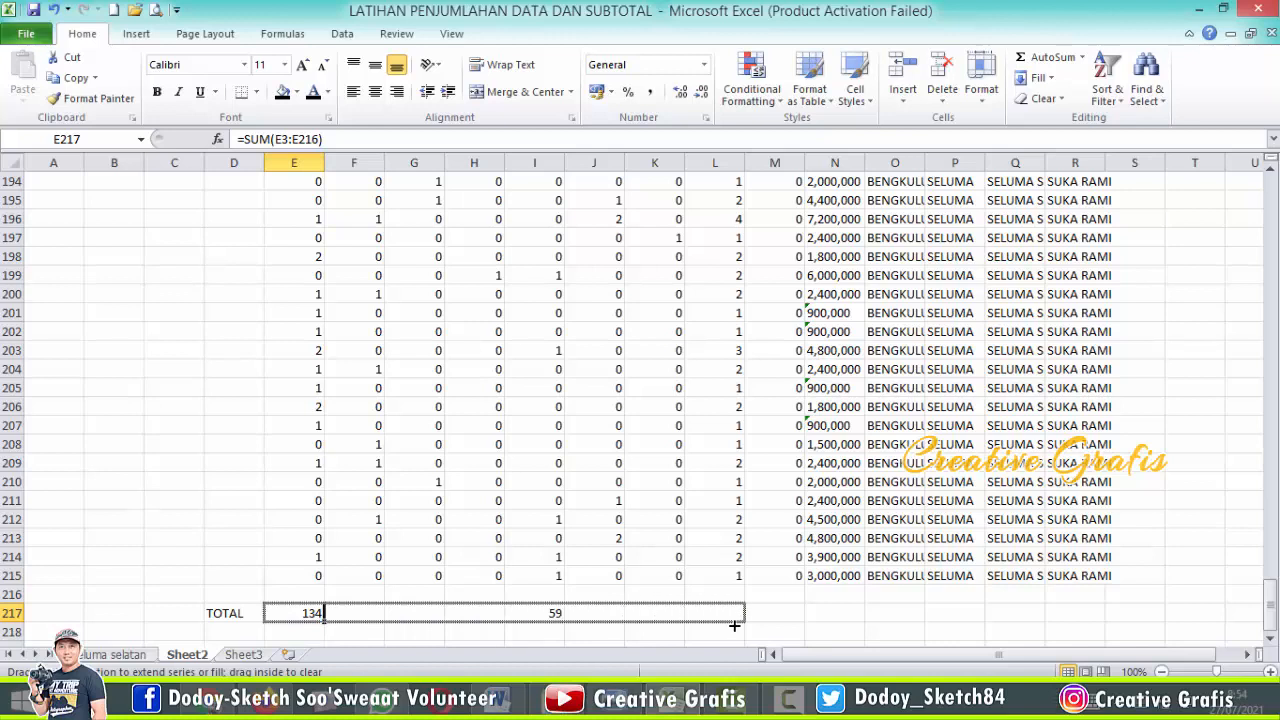
drag(764, 625, 860, 625)
click(838, 613)
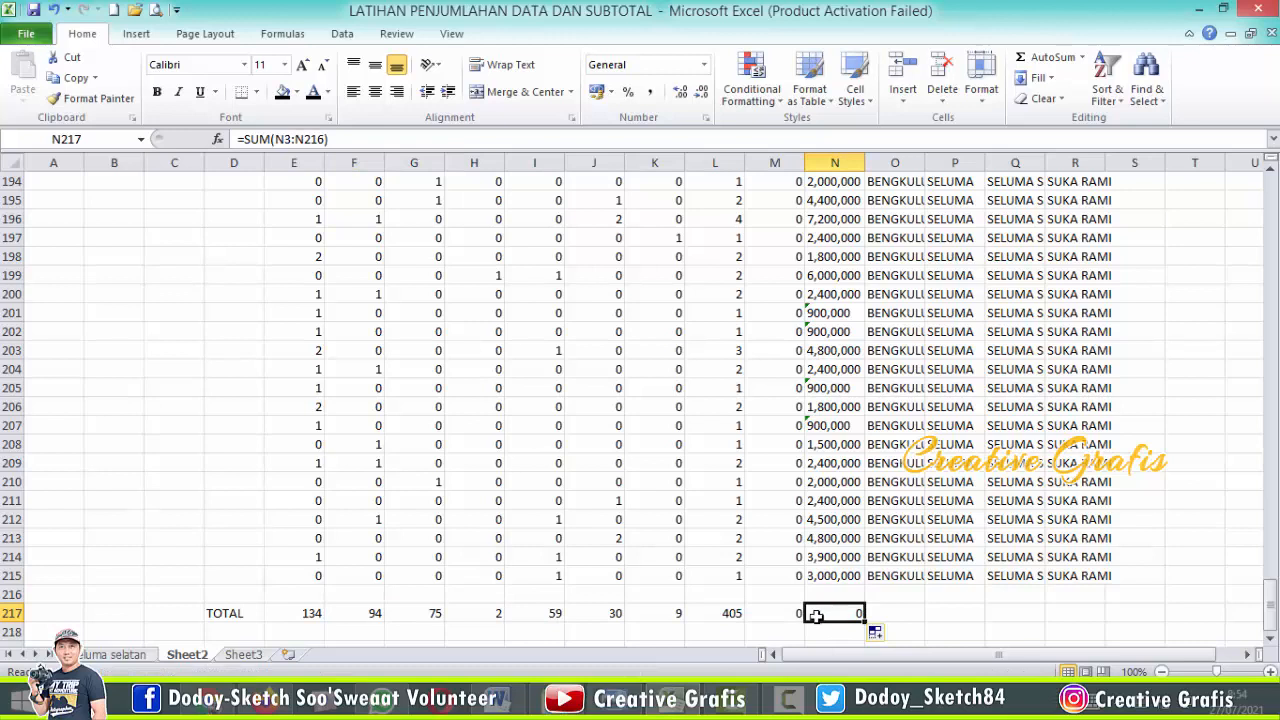
key(Delete)
click(793, 617)
key(Delete)
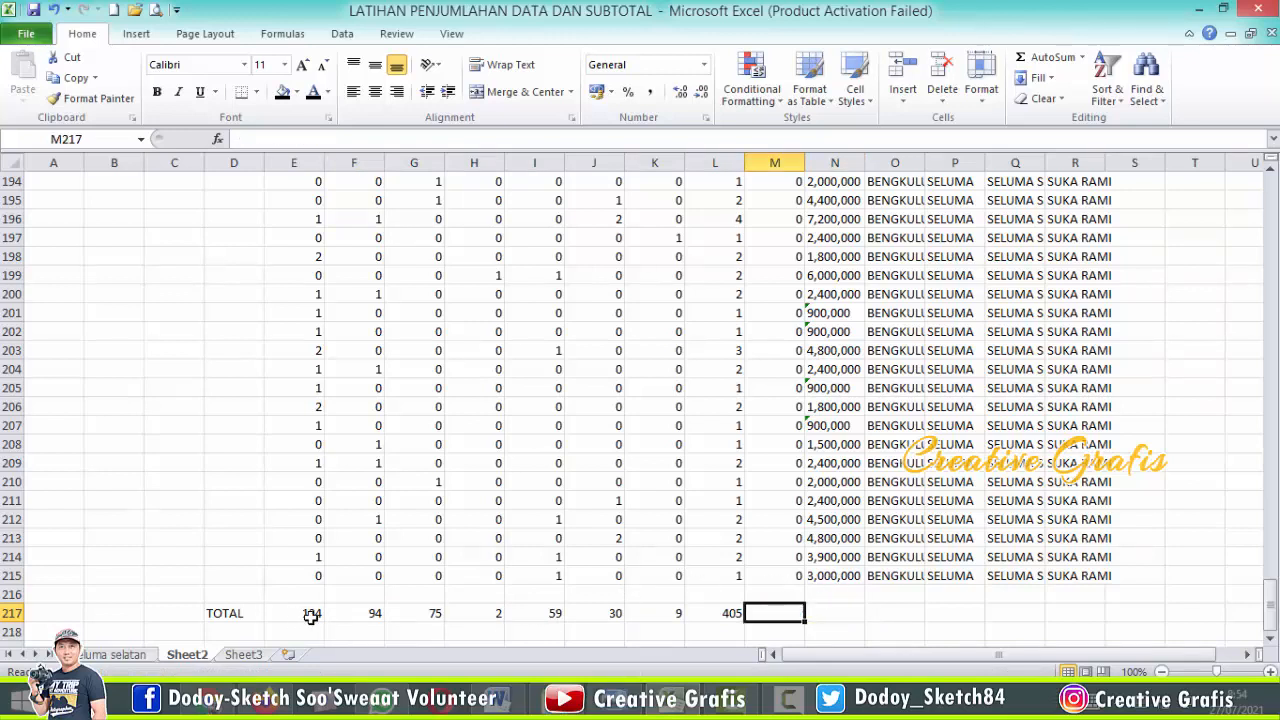
- Inspect the total row and the SUM formula in L217 without changing it
double_click(733, 614)
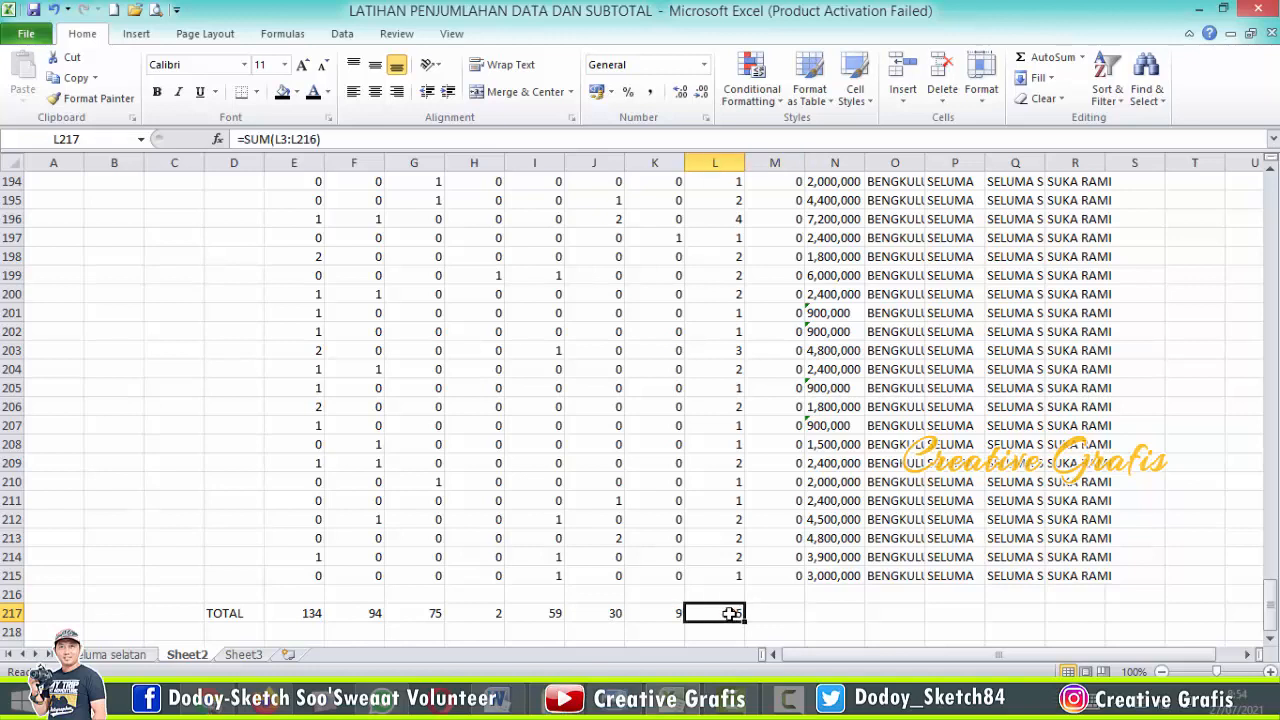
key(Escape)
scroll(817, 620, down, 4)
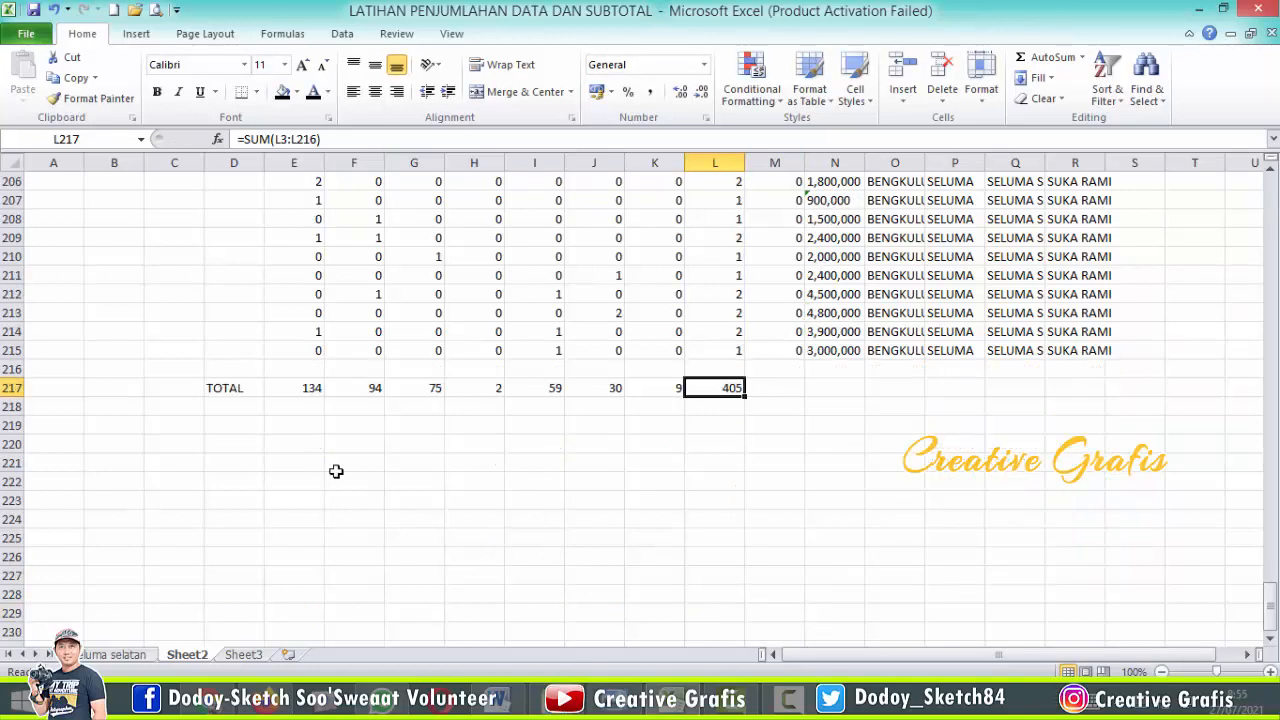
click(222, 387)
drag(534, 387, 676, 387)
double_click(718, 386)
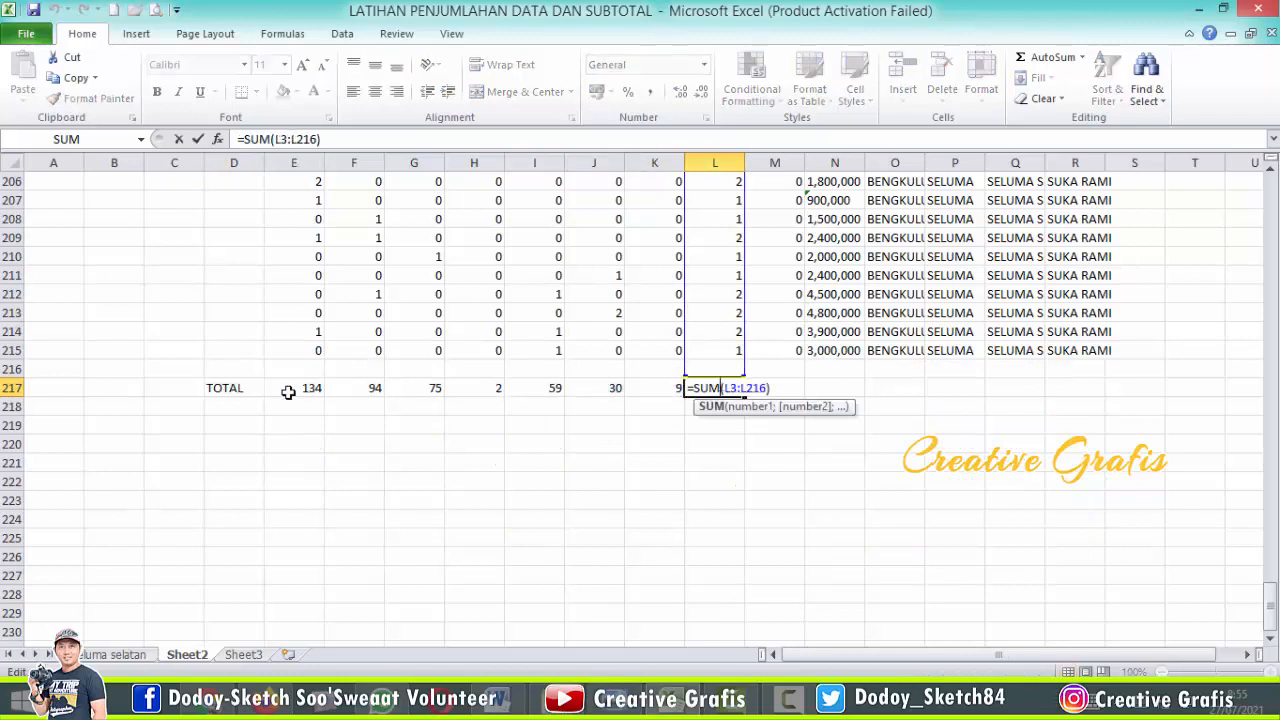
key(Escape)
- Highlight the total row D217:L217 with a yellow fill
click(247, 393)
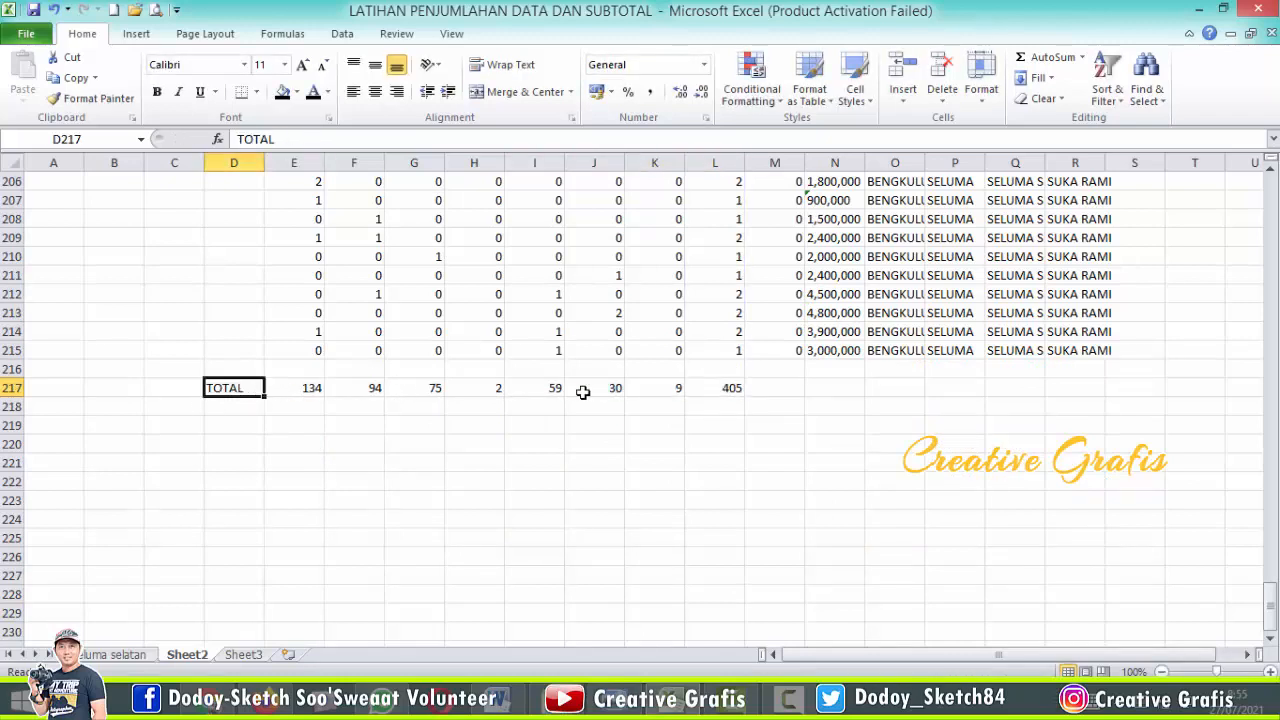
shift+click(722, 386)
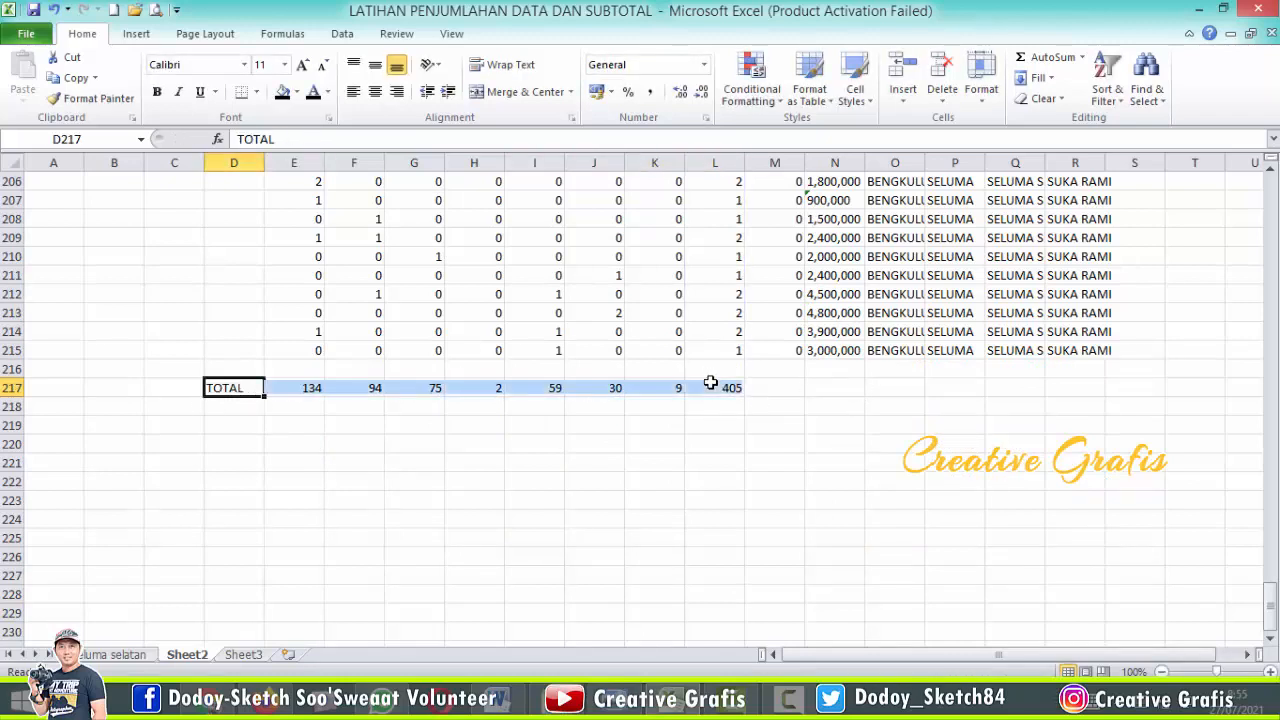
click(297, 92)
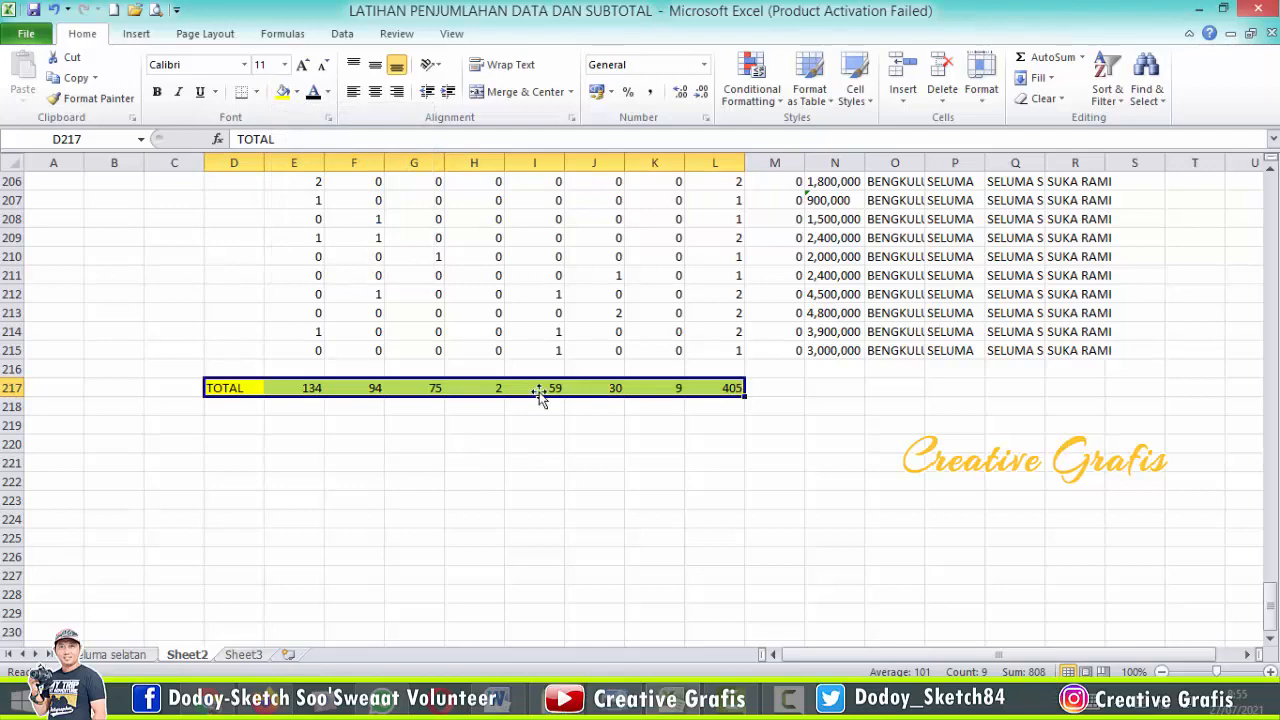
- Review the data rows in Sheet2 from the header row down to the highlighted total row
scroll(497, 388, up, 7)
scroll(554, 416, up, 11)
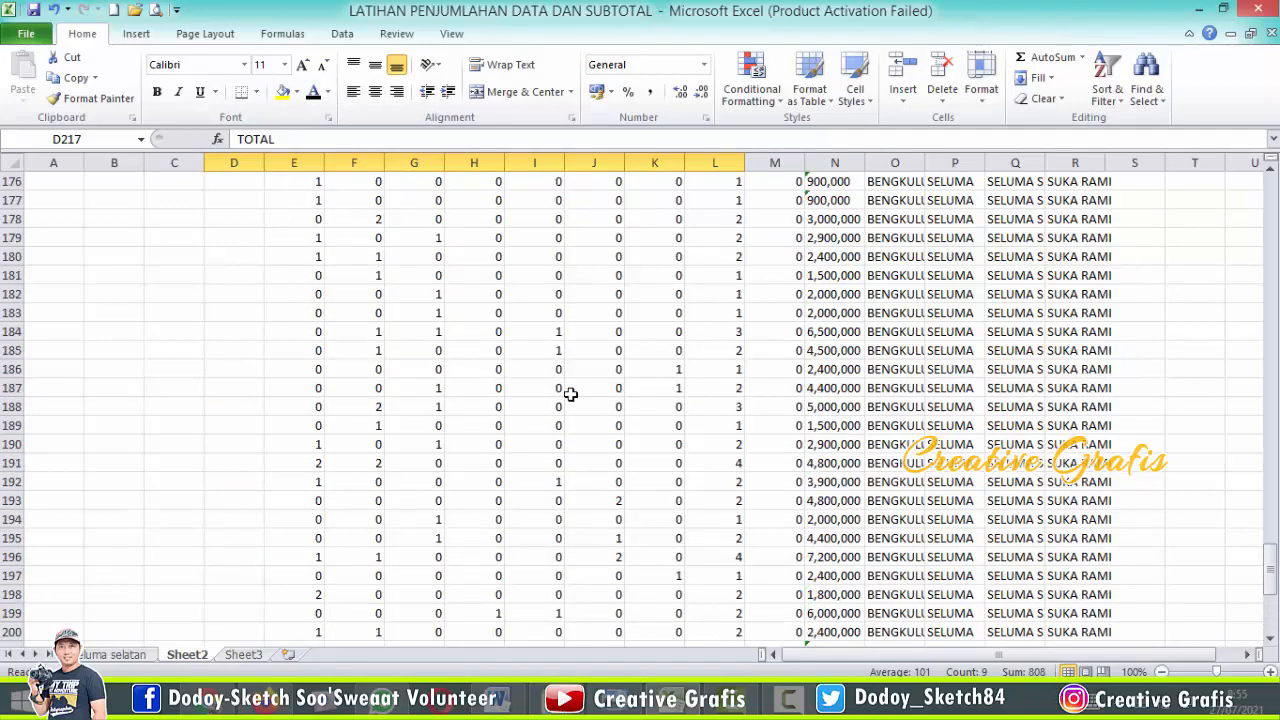
scroll(554, 310, up, 20)
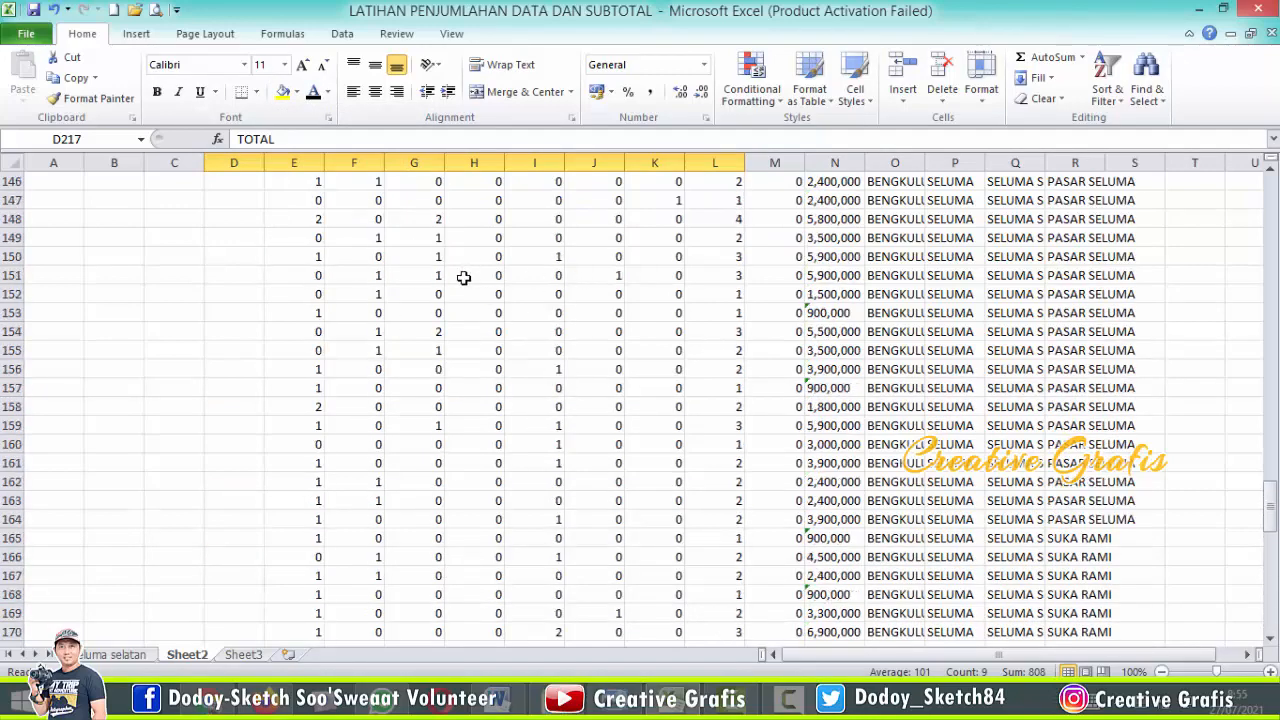
scroll(505, 308, up, 20)
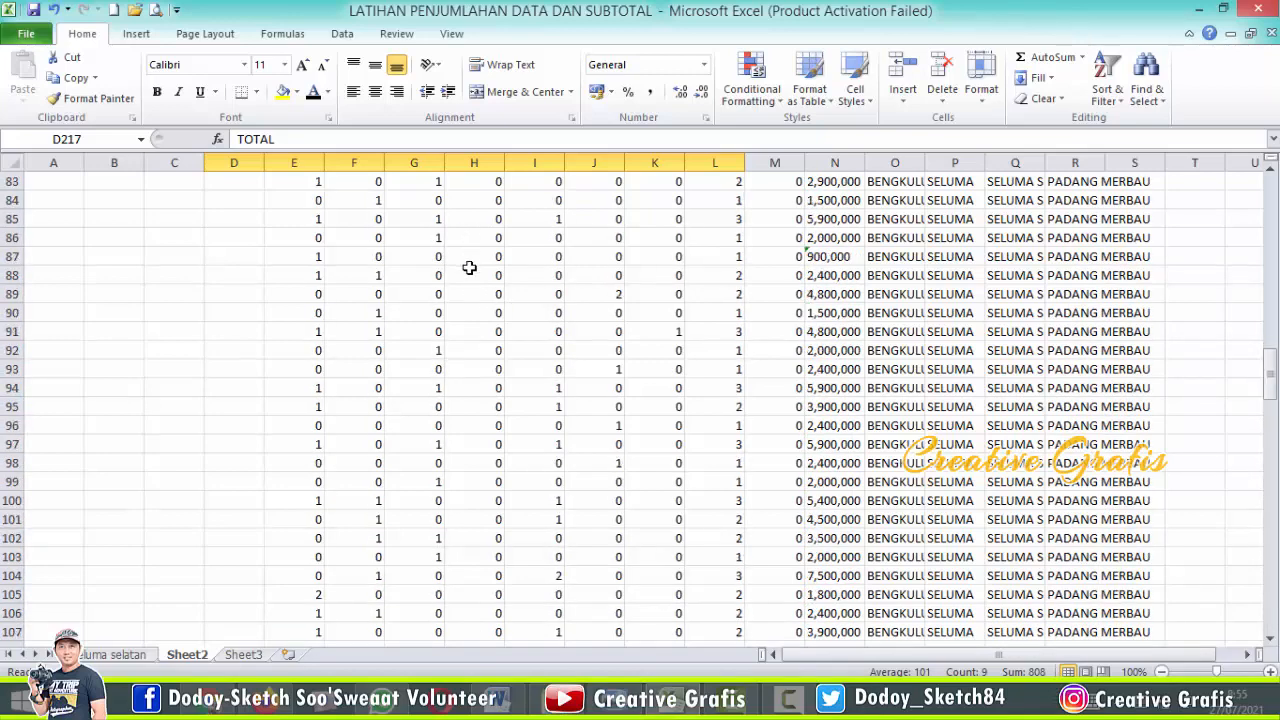
scroll(583, 281, up, 4)
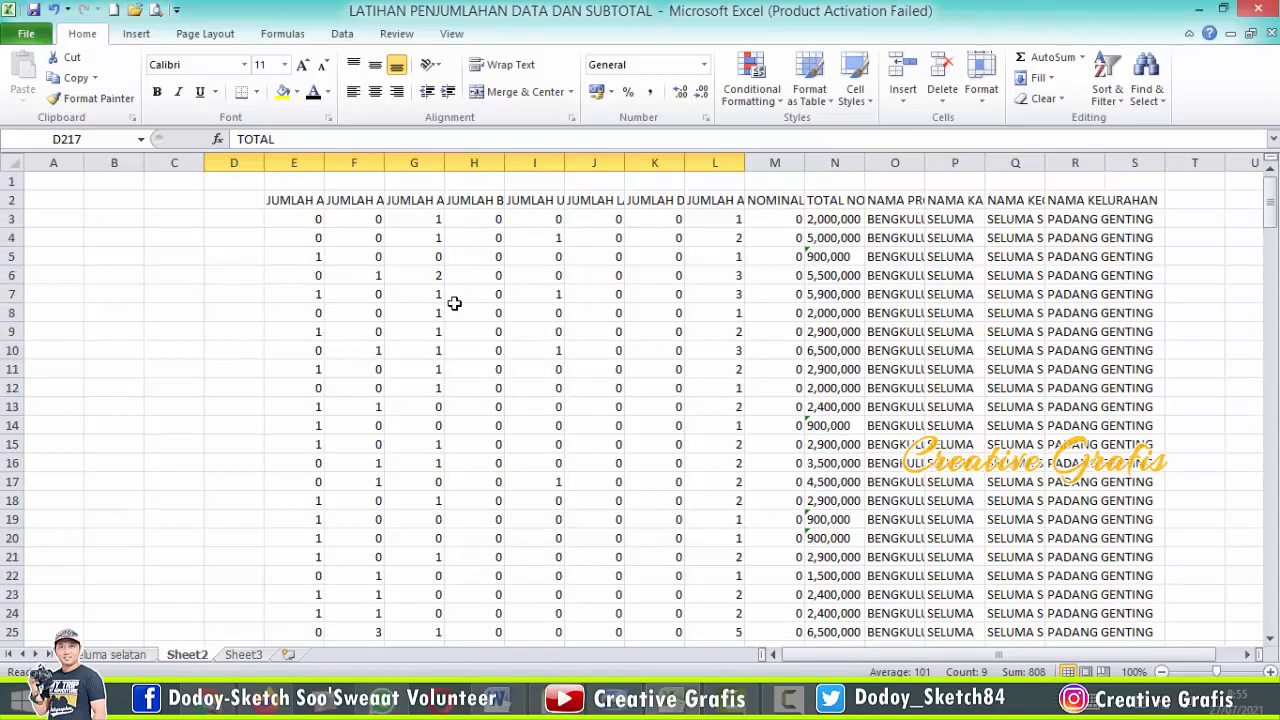
scroll(540, 361, down, 5)
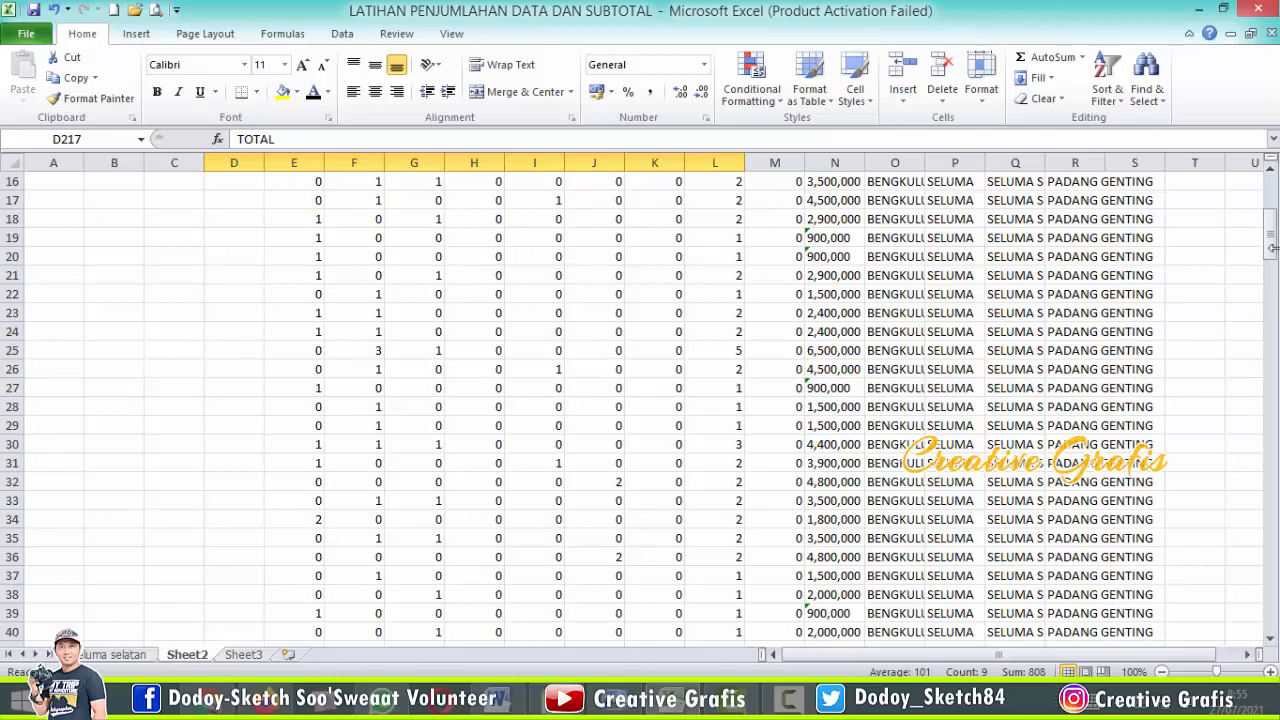
drag(1270, 236, 1270, 607)
scroll(414, 497, down, 4)
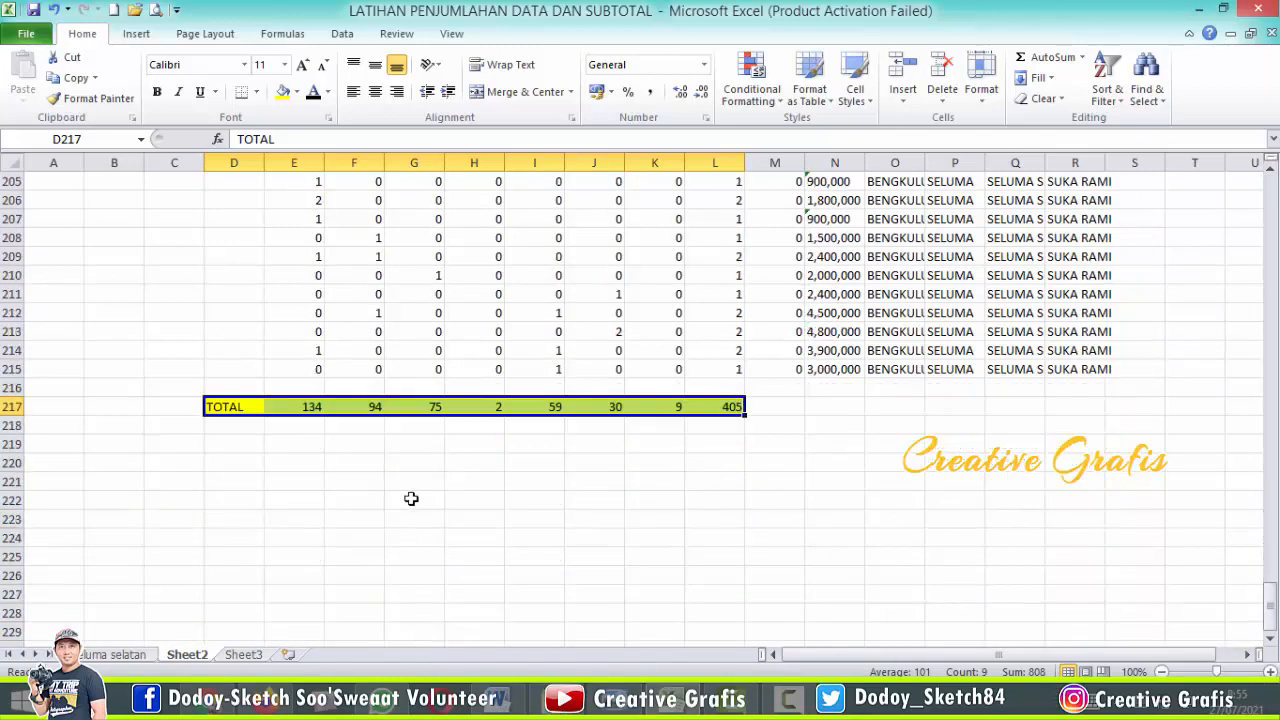
scroll(491, 481, up, 3)
click(1087, 583)
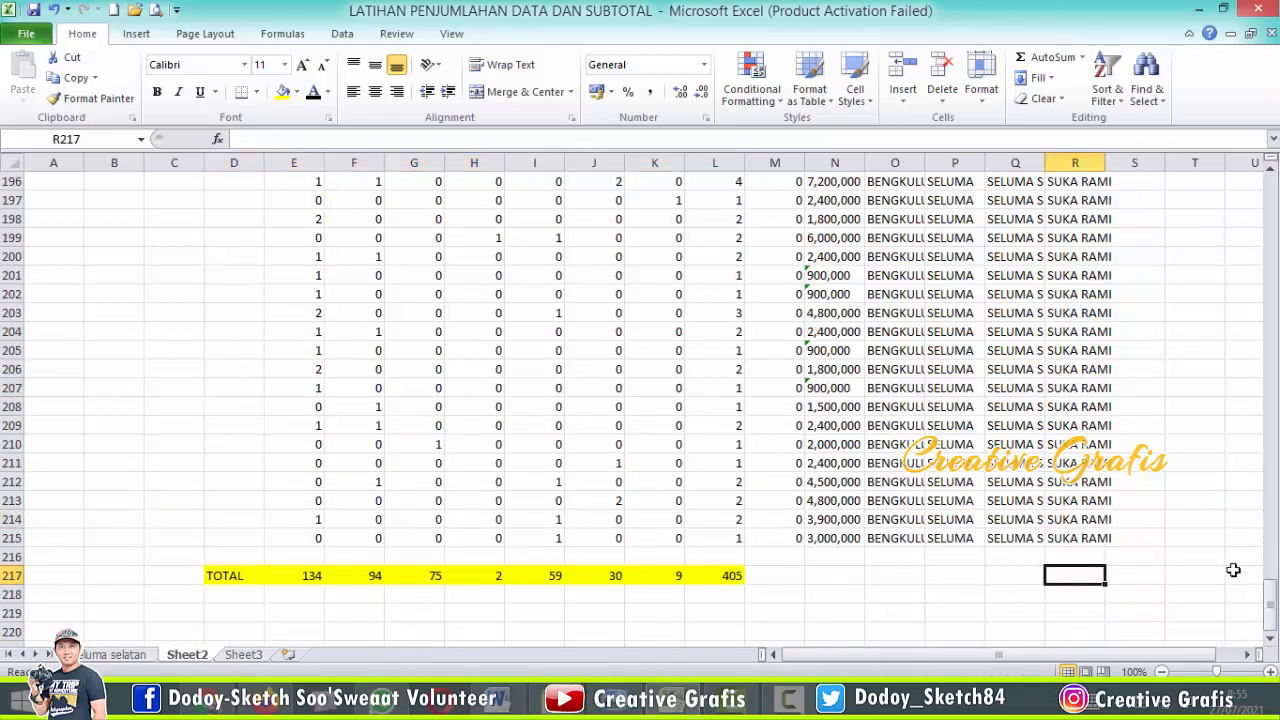
drag(1270, 600, 1270, 398)
drag(1130, 274, 1130, 294)
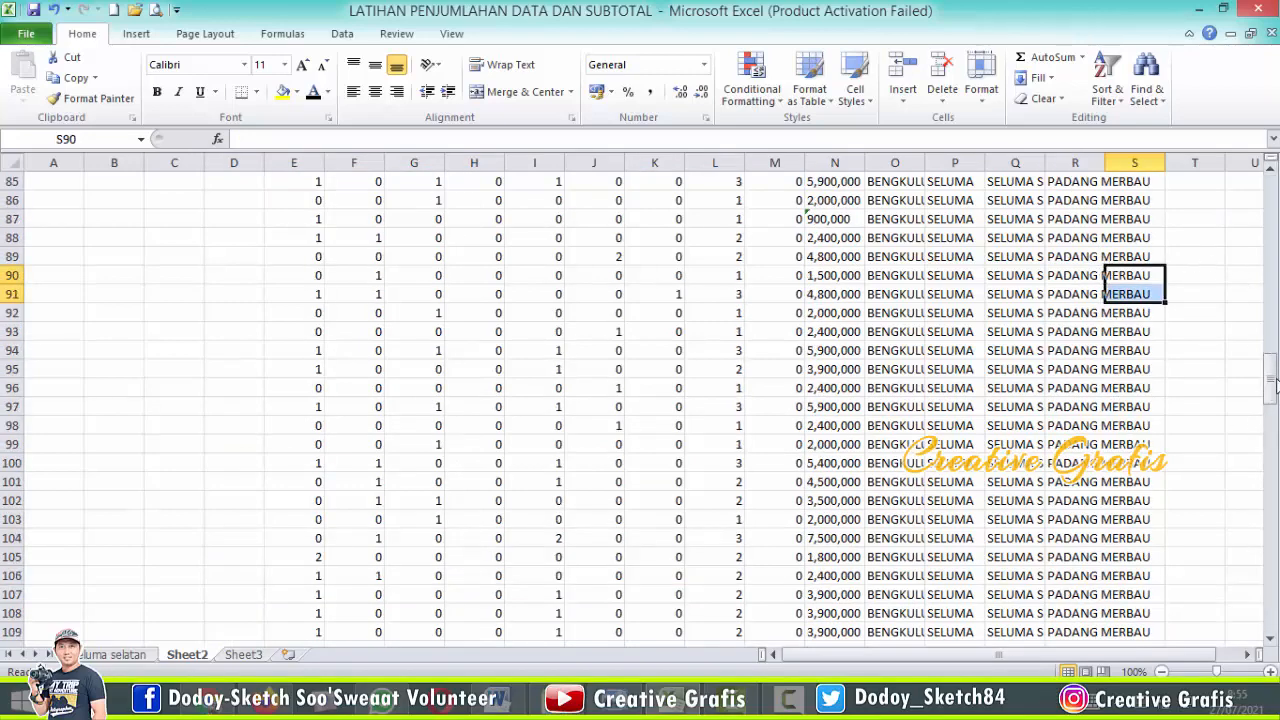
drag(1276, 385, 1276, 612)
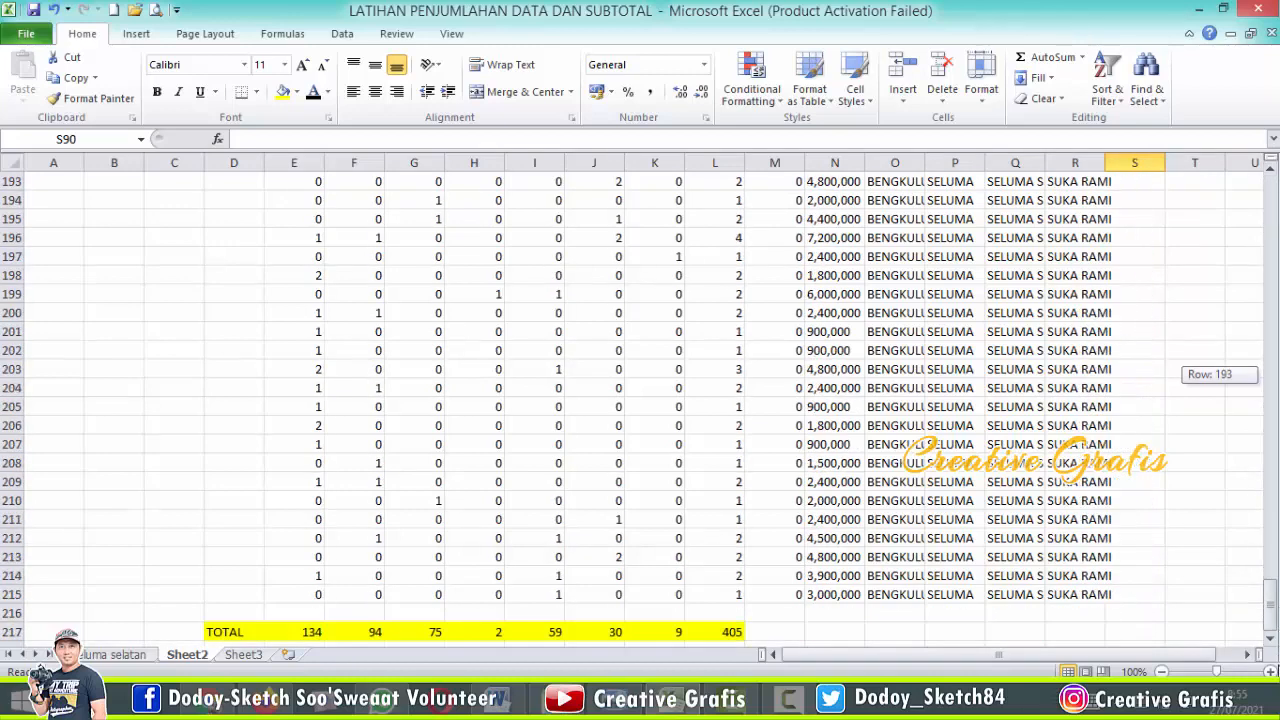
scroll(364, 553, down, 3)
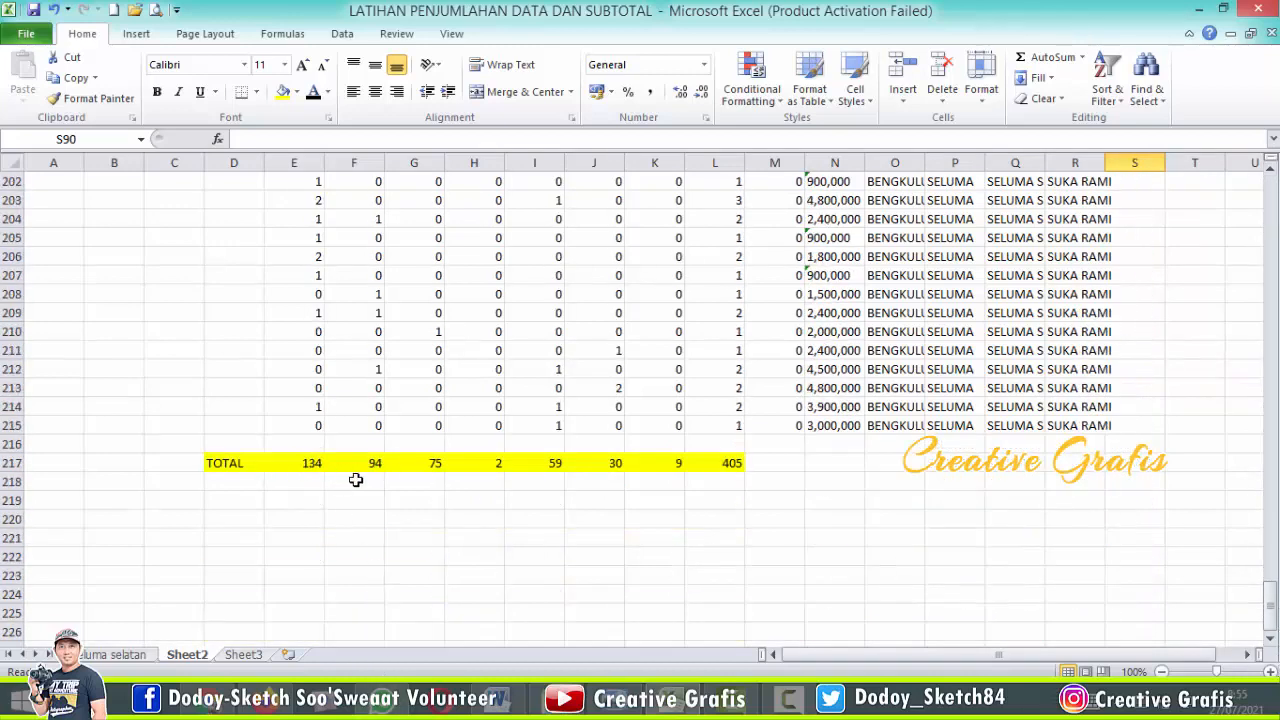
click(676, 515)
click(930, 482)
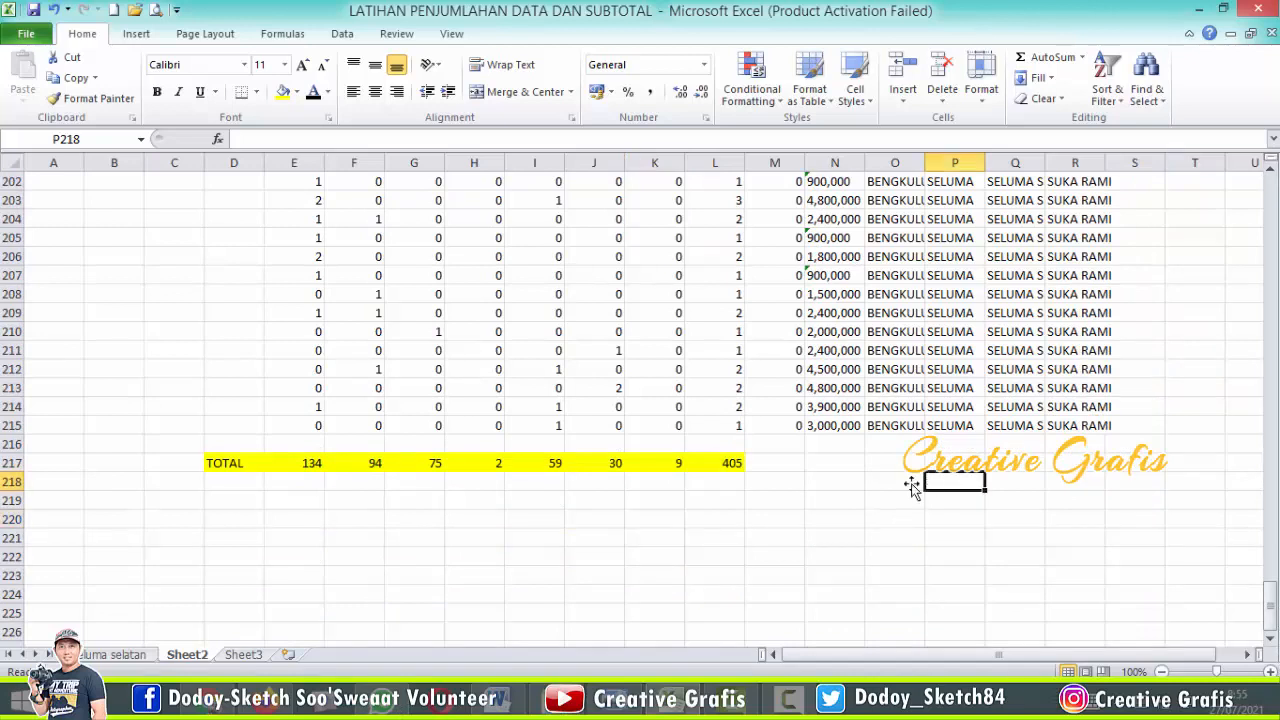
- Enter the label SUB TOTAL in D218 and widen column D to fit it
click(234, 486)
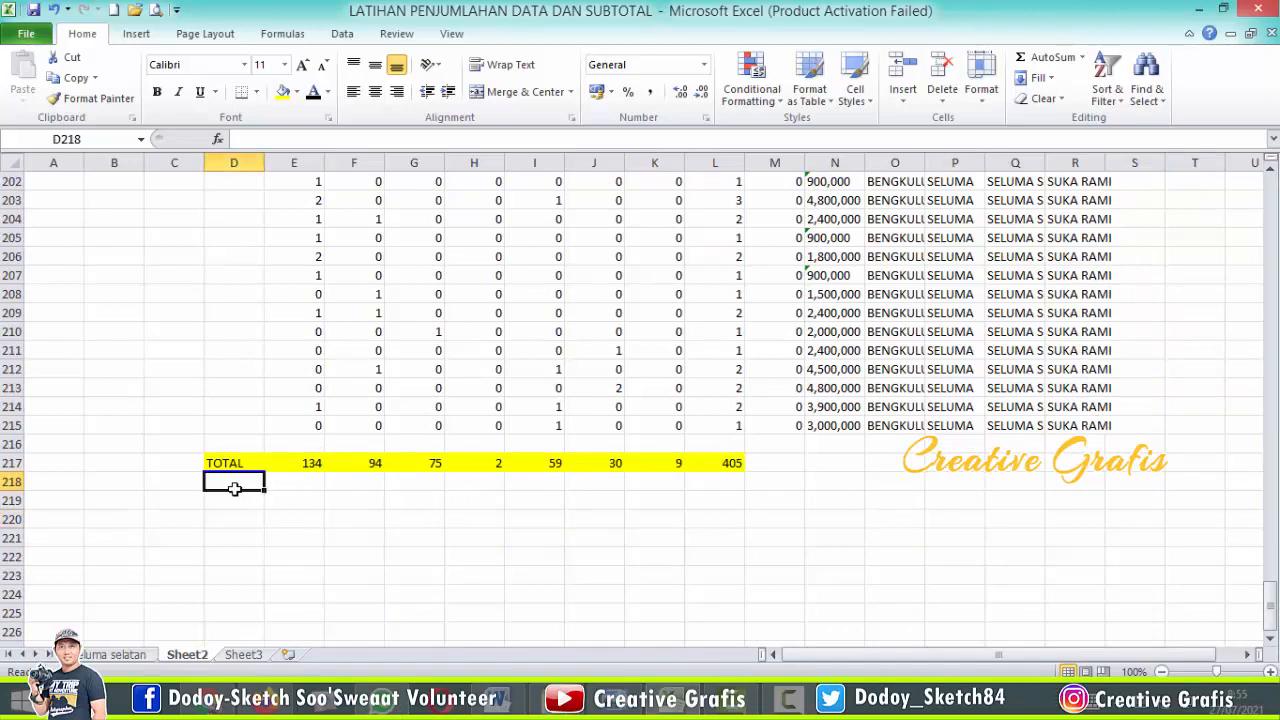
text(SUB TOTAL)
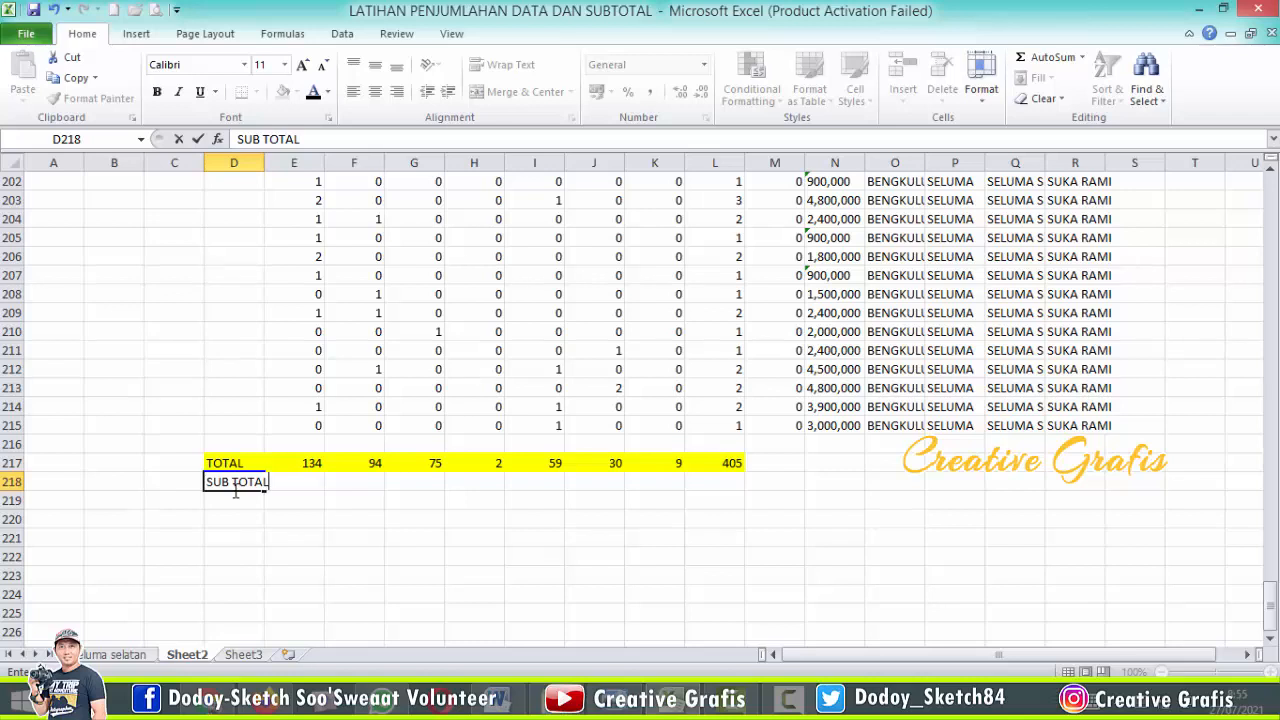
key(Return)
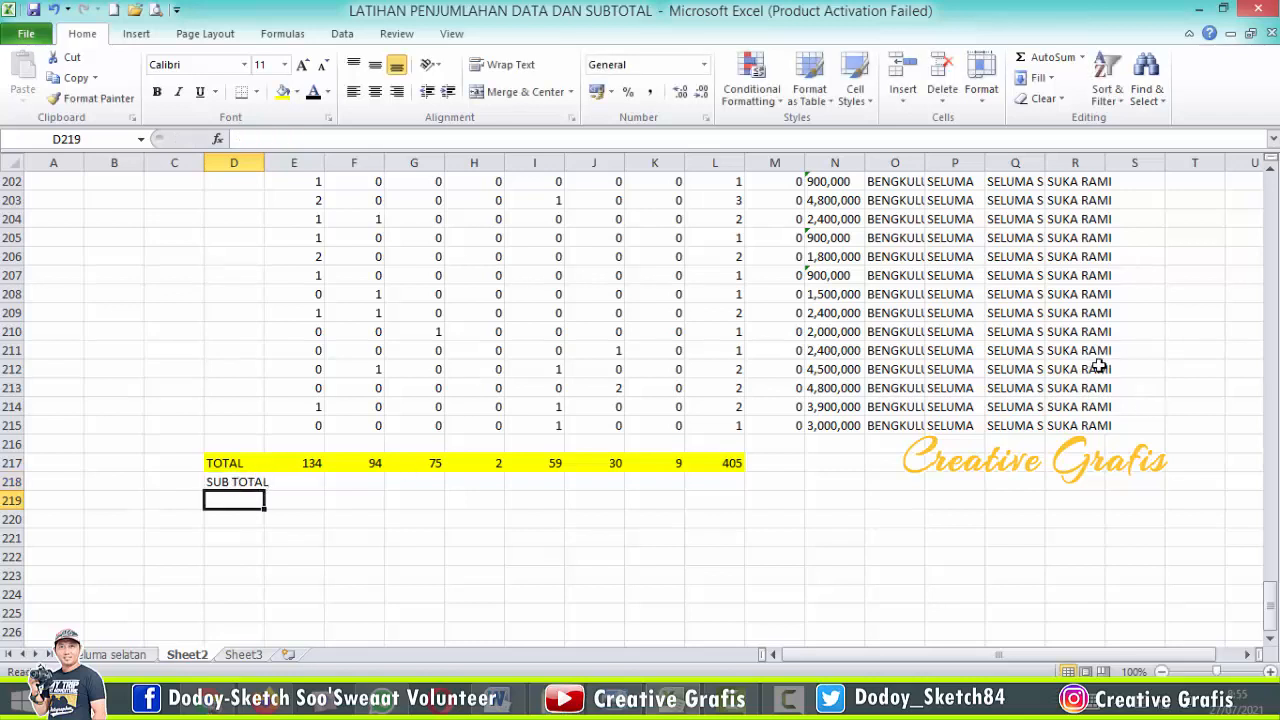
click(312, 482)
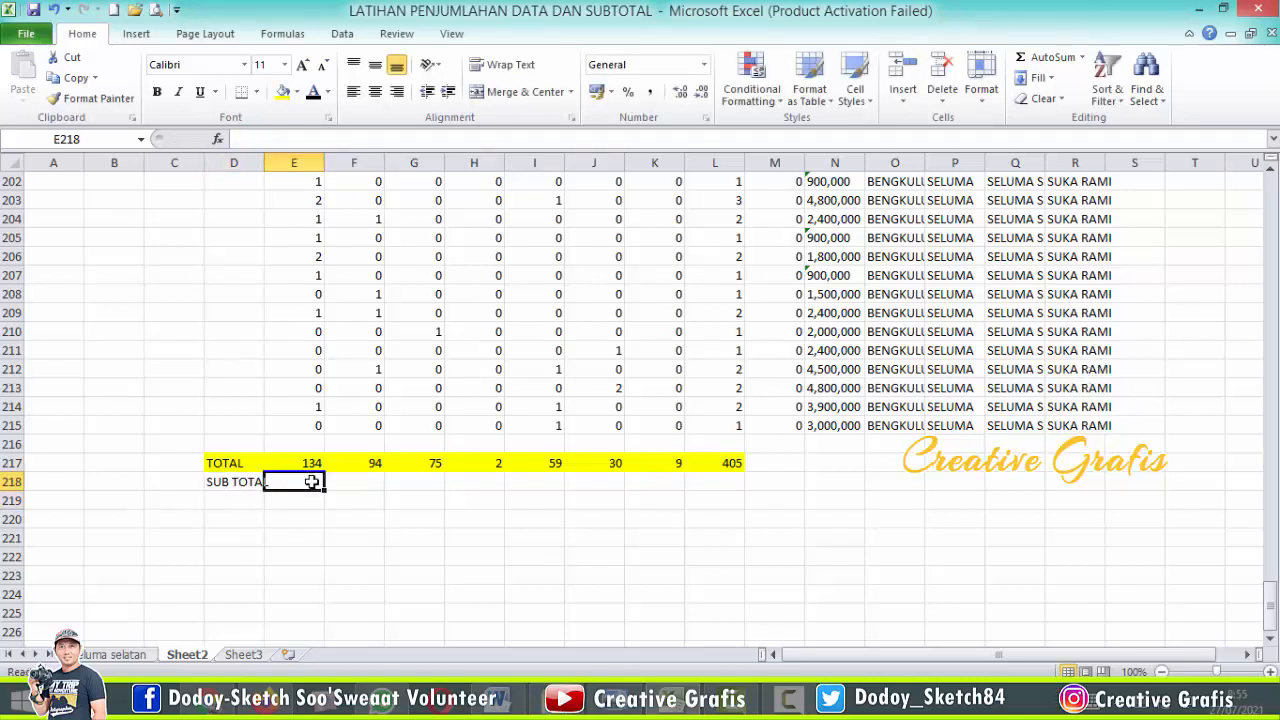
drag(204, 162, 258, 162)
click(338, 523)
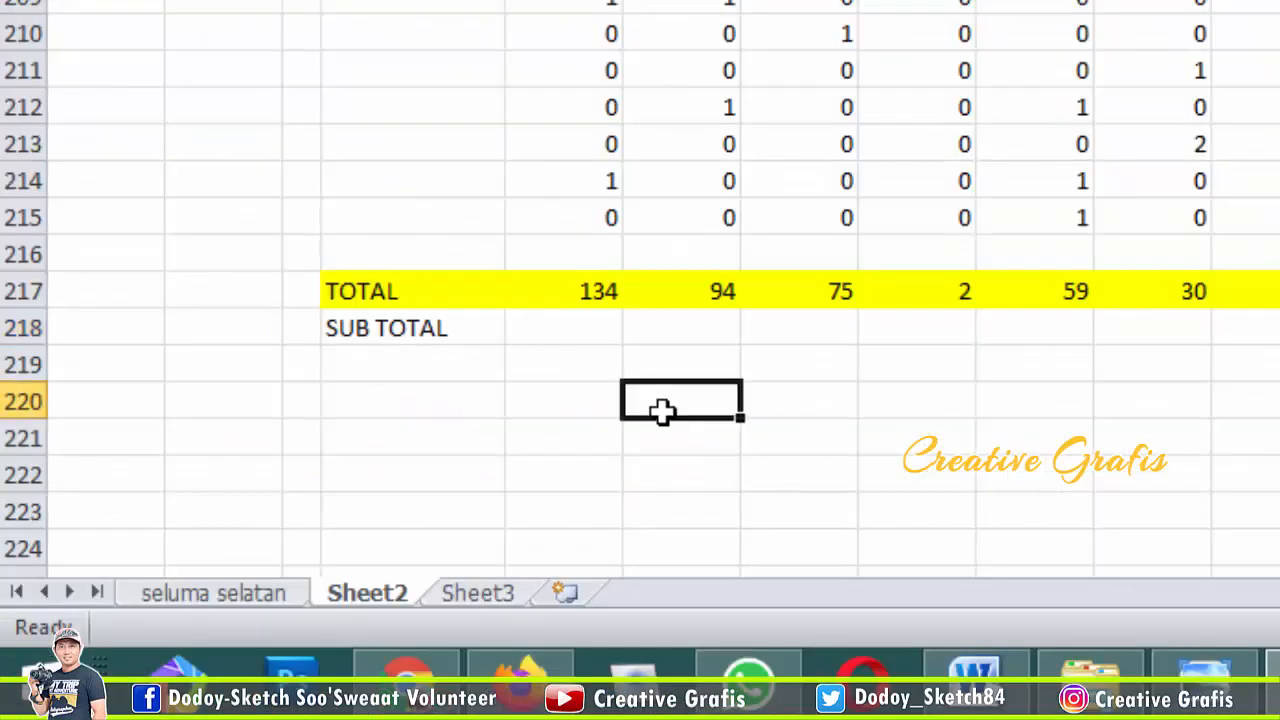
- Begin a SUBTOTAL formula in E218 using function number 9 (SUM)
text(=)
key(Escape)
click(539, 327)
text(=SUBT)
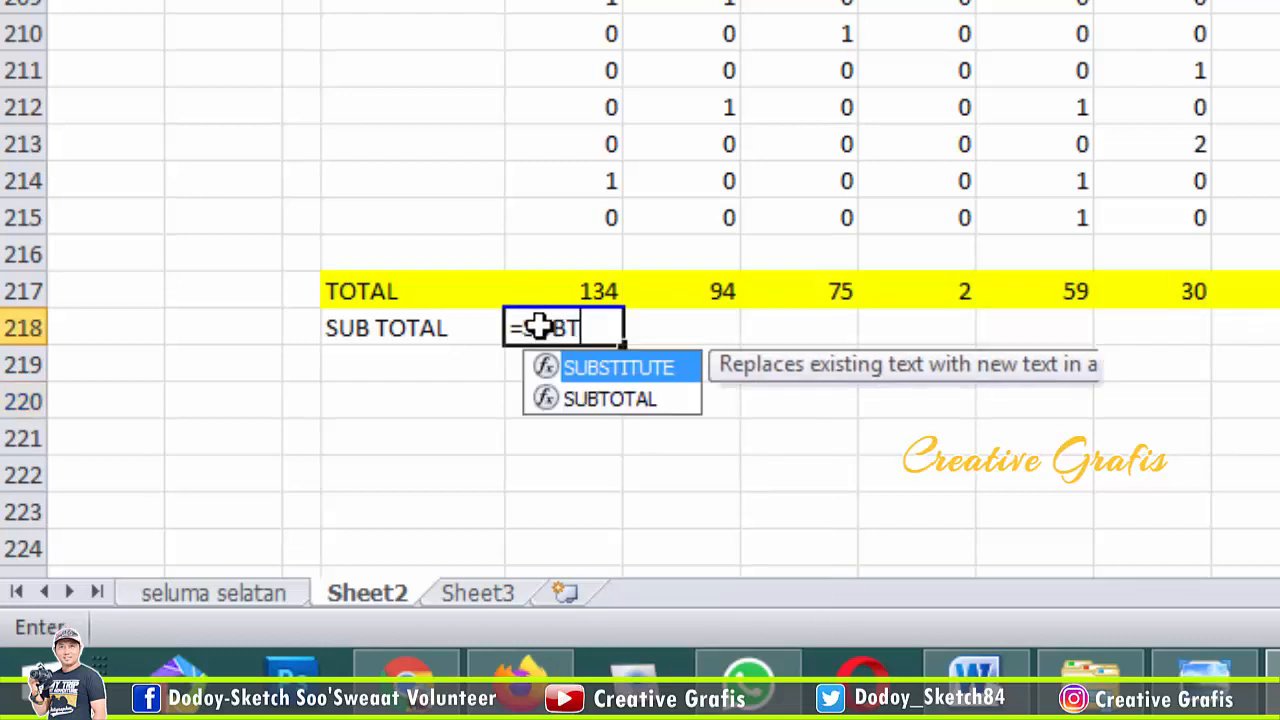
text(OTAL()
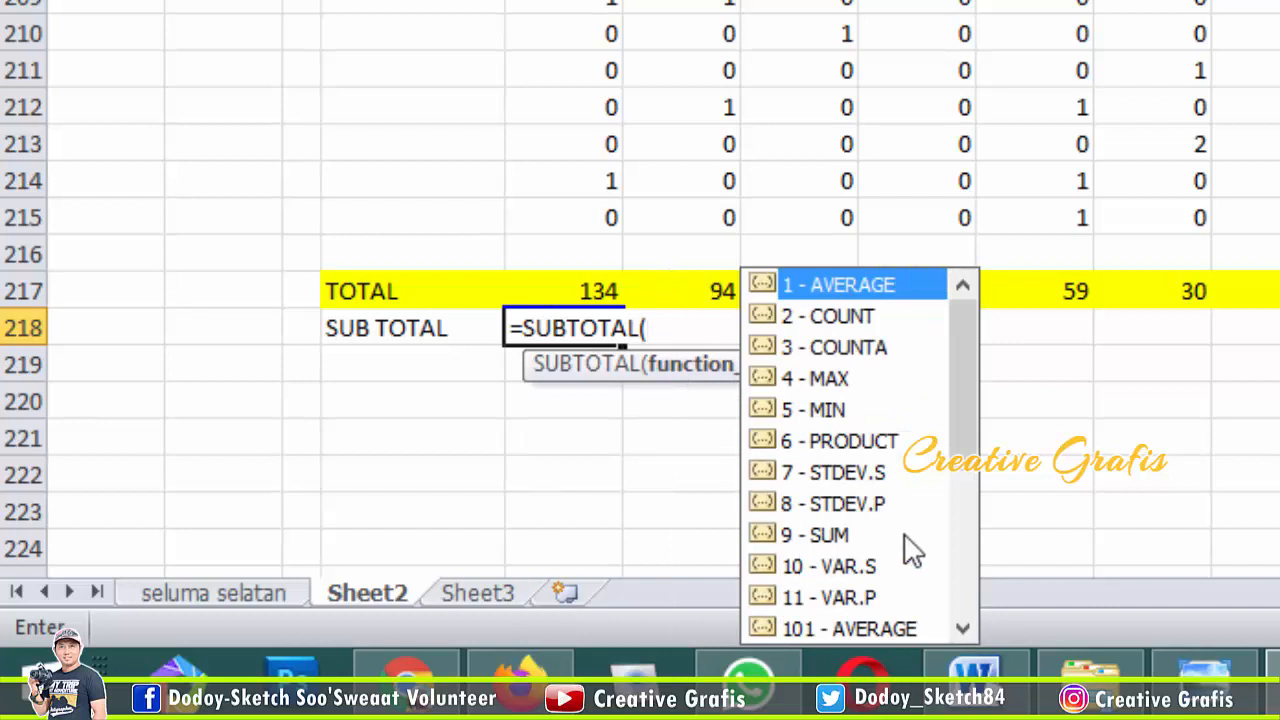
click(830, 535)
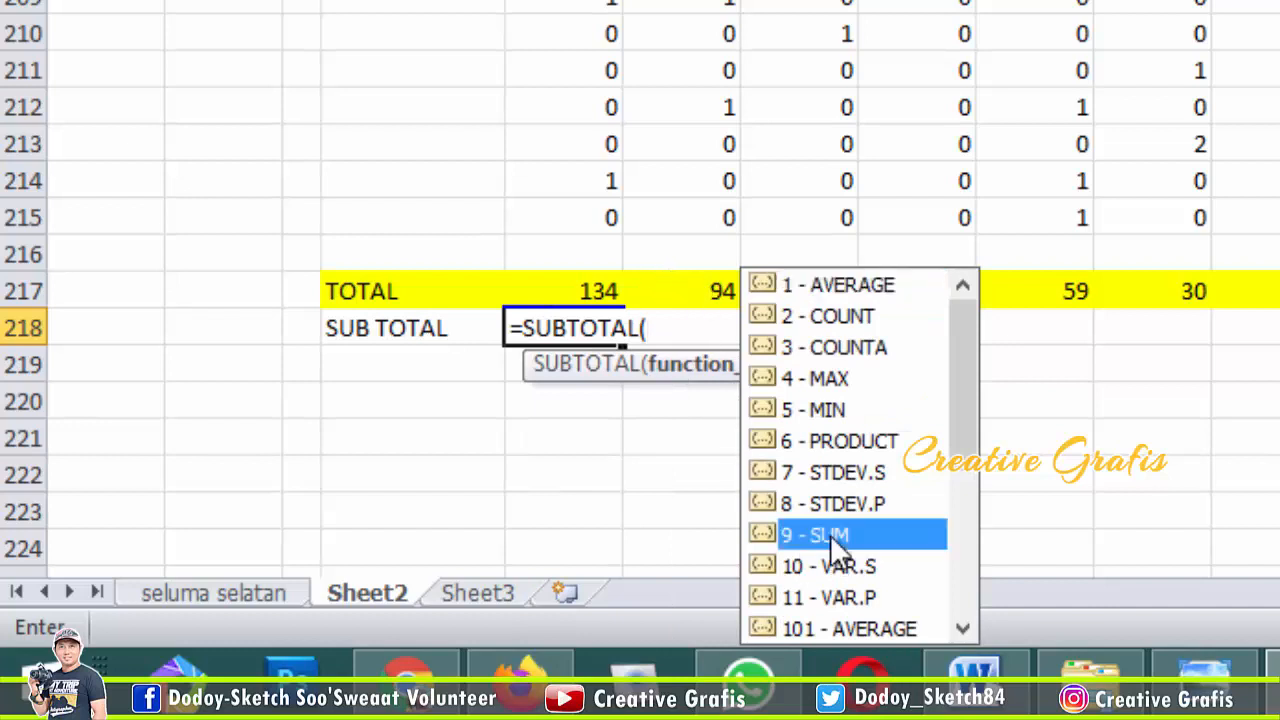
double_click(830, 535)
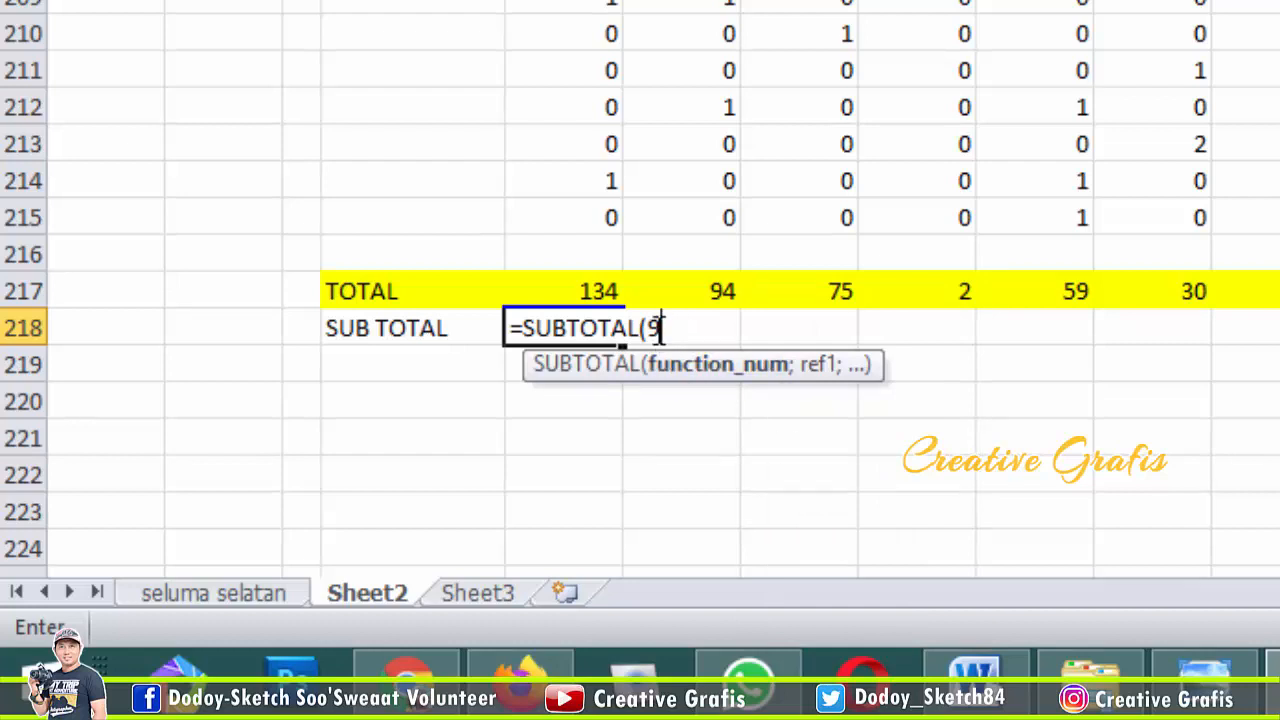
text(;)
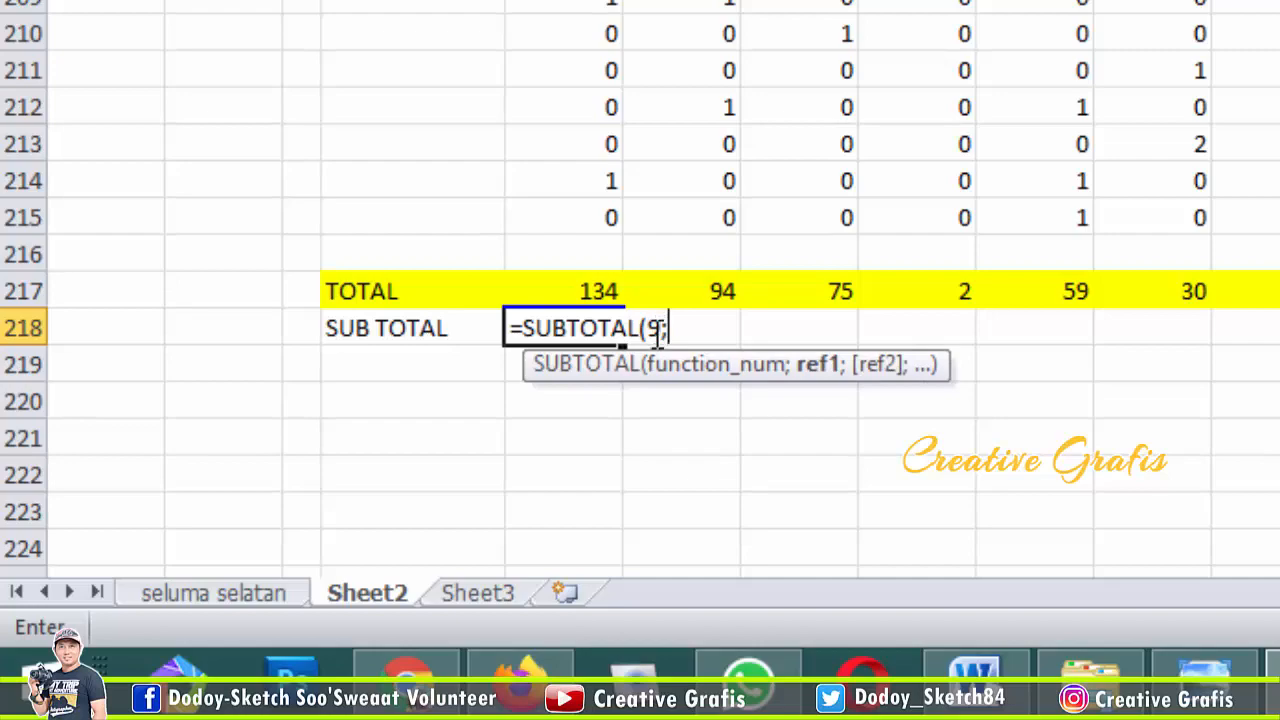
- Reference E3:E215 as the range to subtotal and complete the formula in E218
click(612, 214)
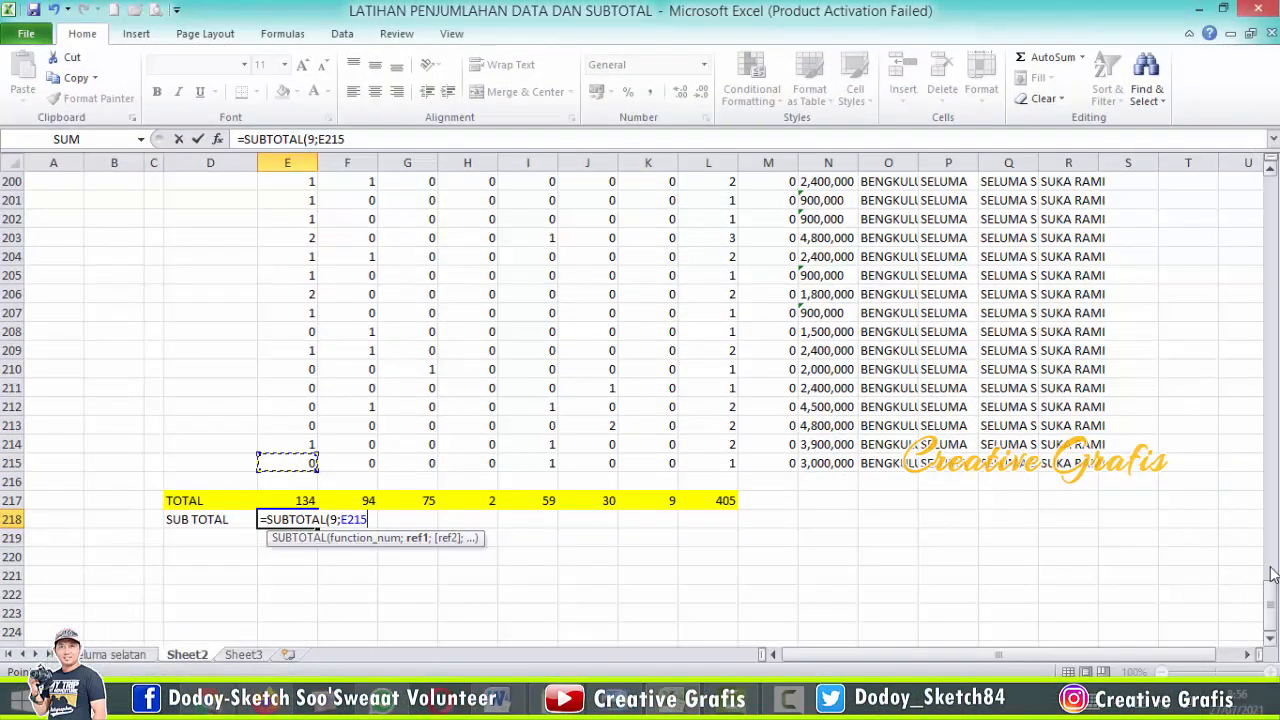
drag(1270, 605, 1270, 190)
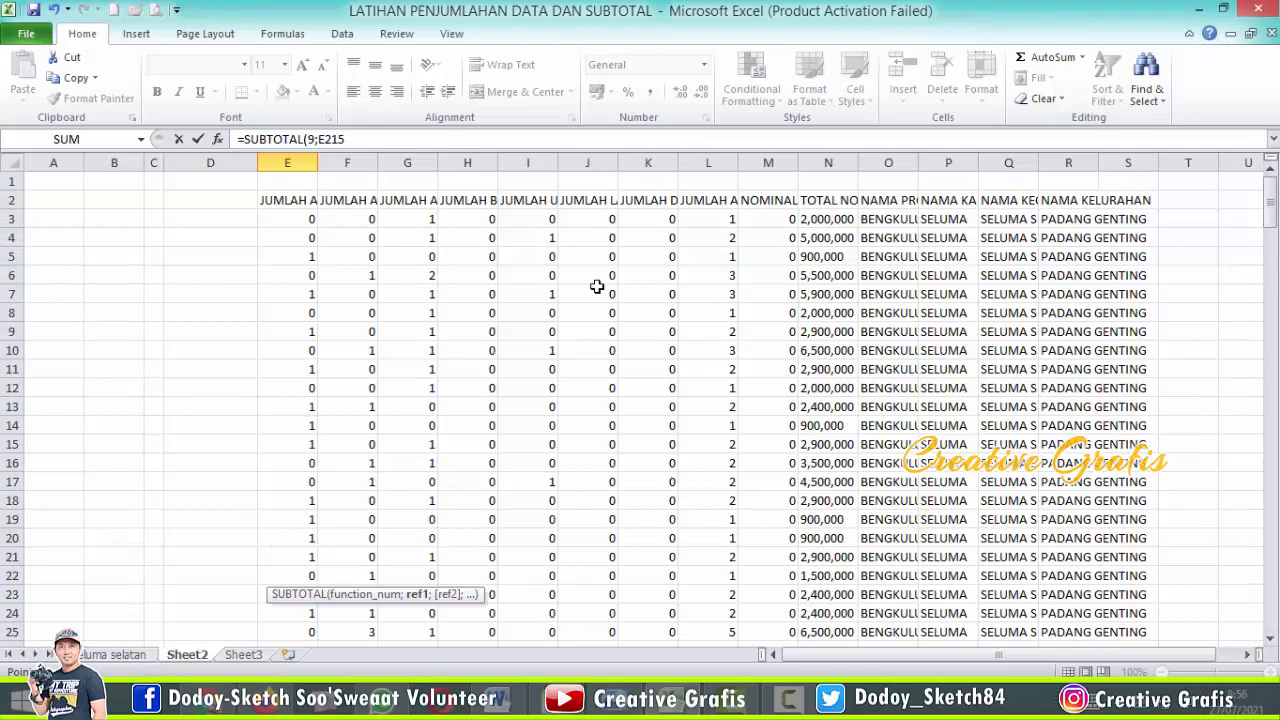
shift+click(299, 221)
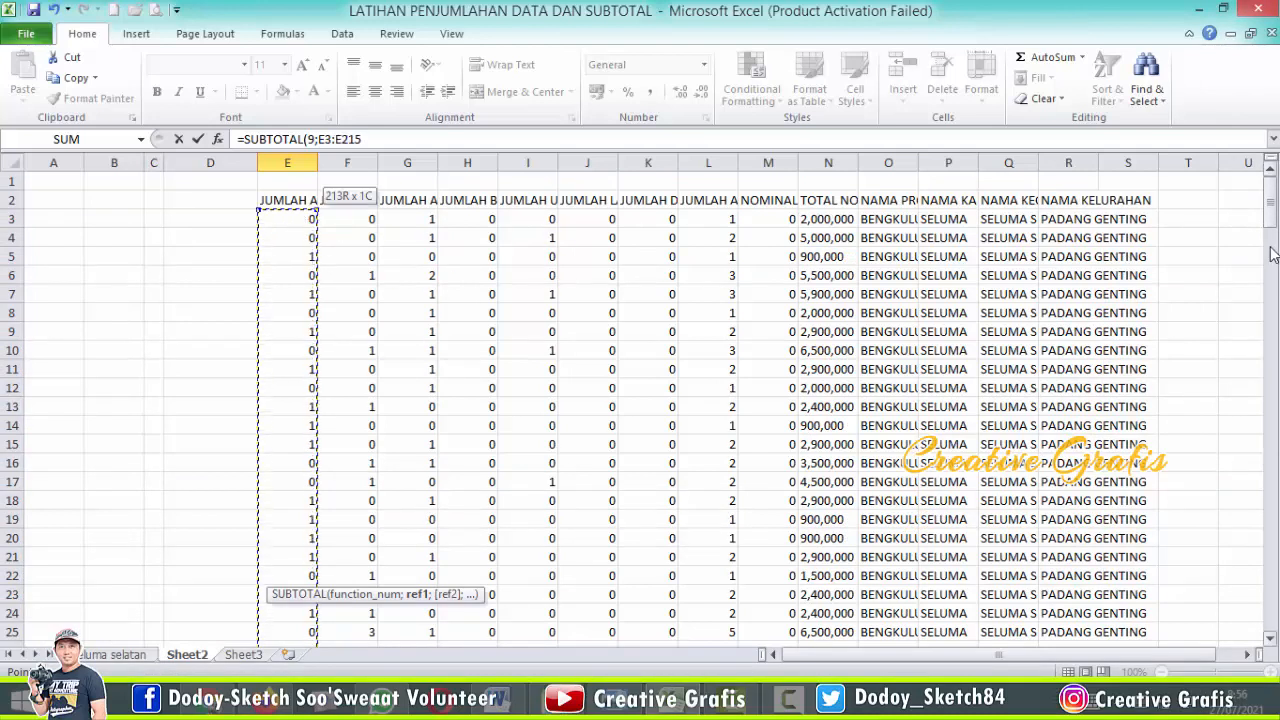
drag(1270, 205, 1270, 590)
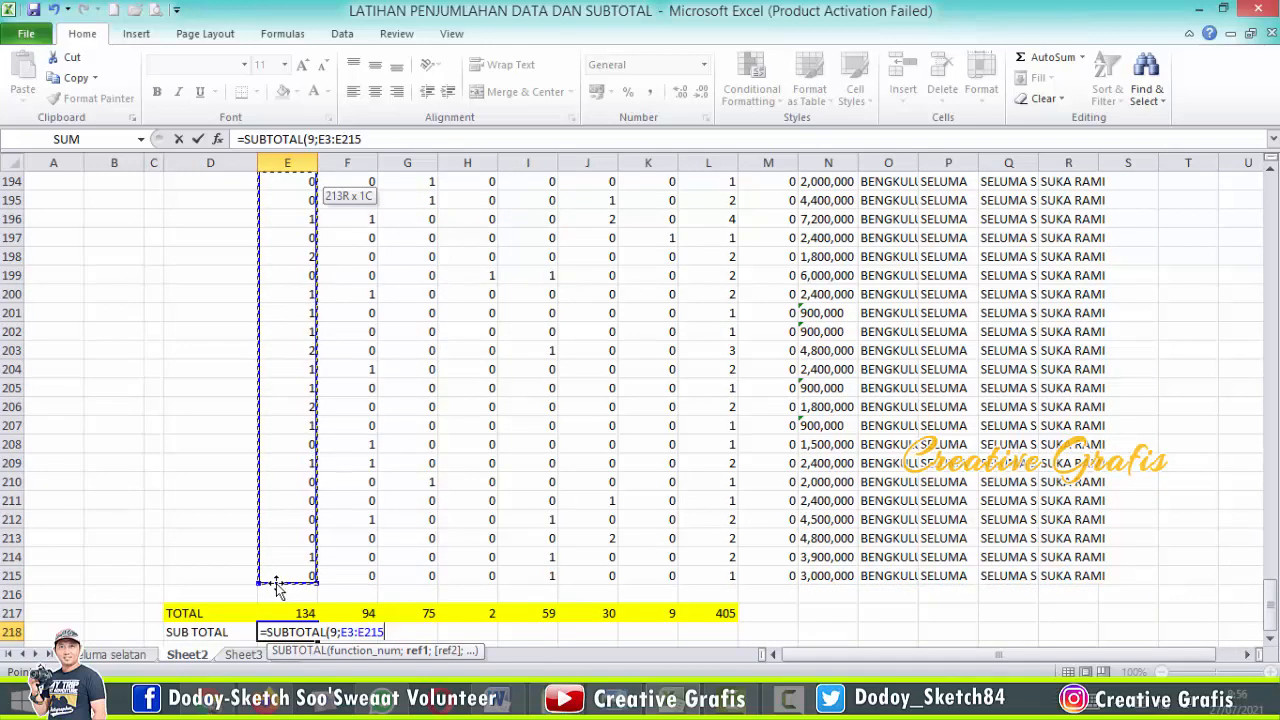
text())
key(Return)
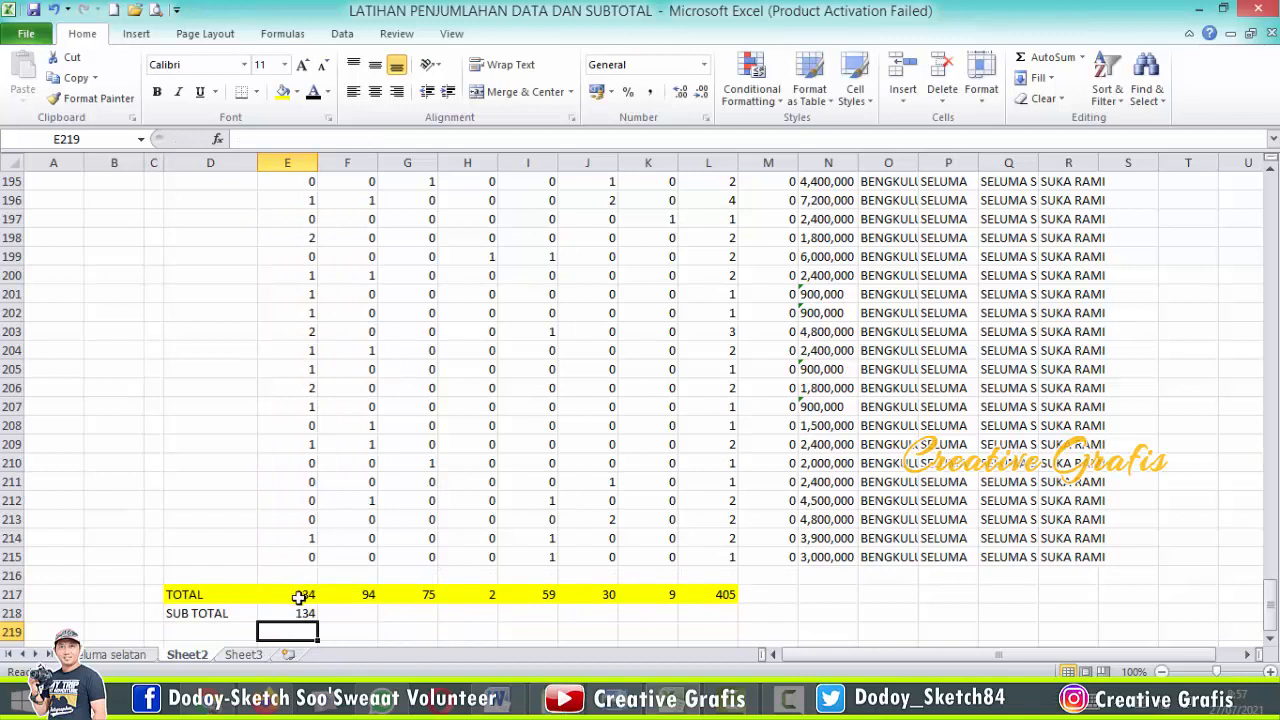
- Copy the SUBTOTAL formula from E218 across to L218 and give E218:L218 a light green fill
click(293, 612)
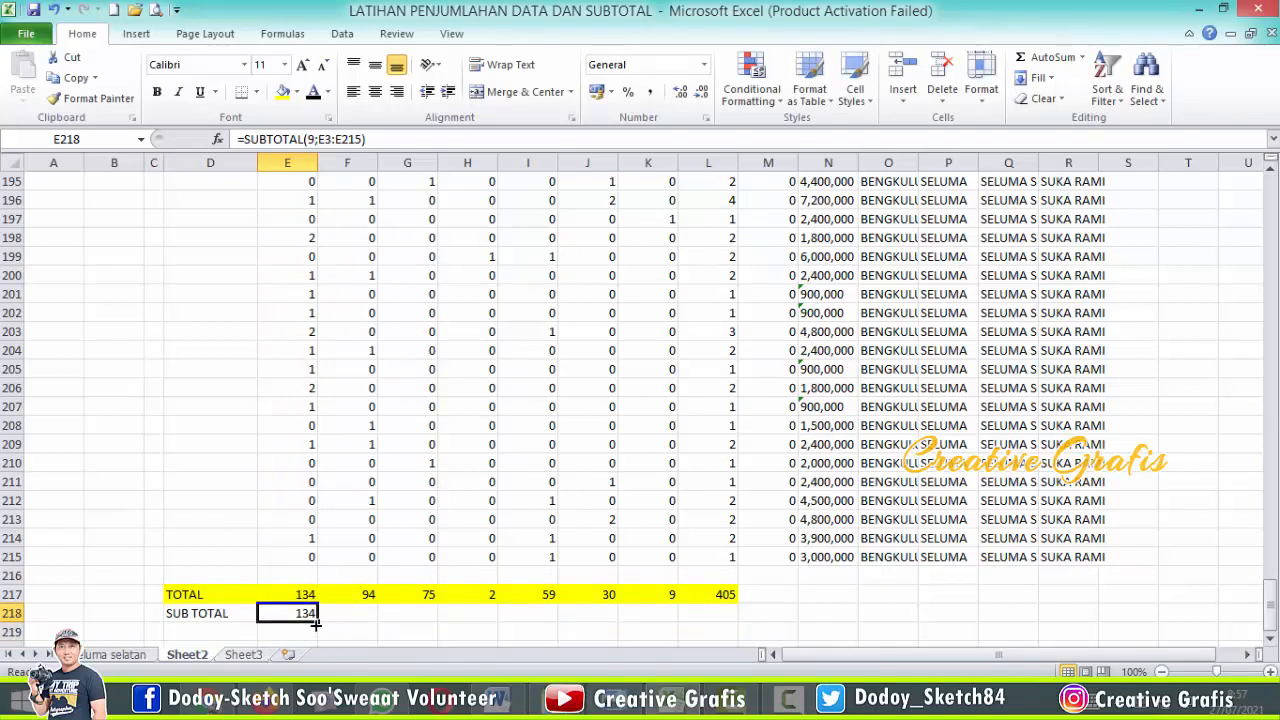
drag(315, 622, 745, 638)
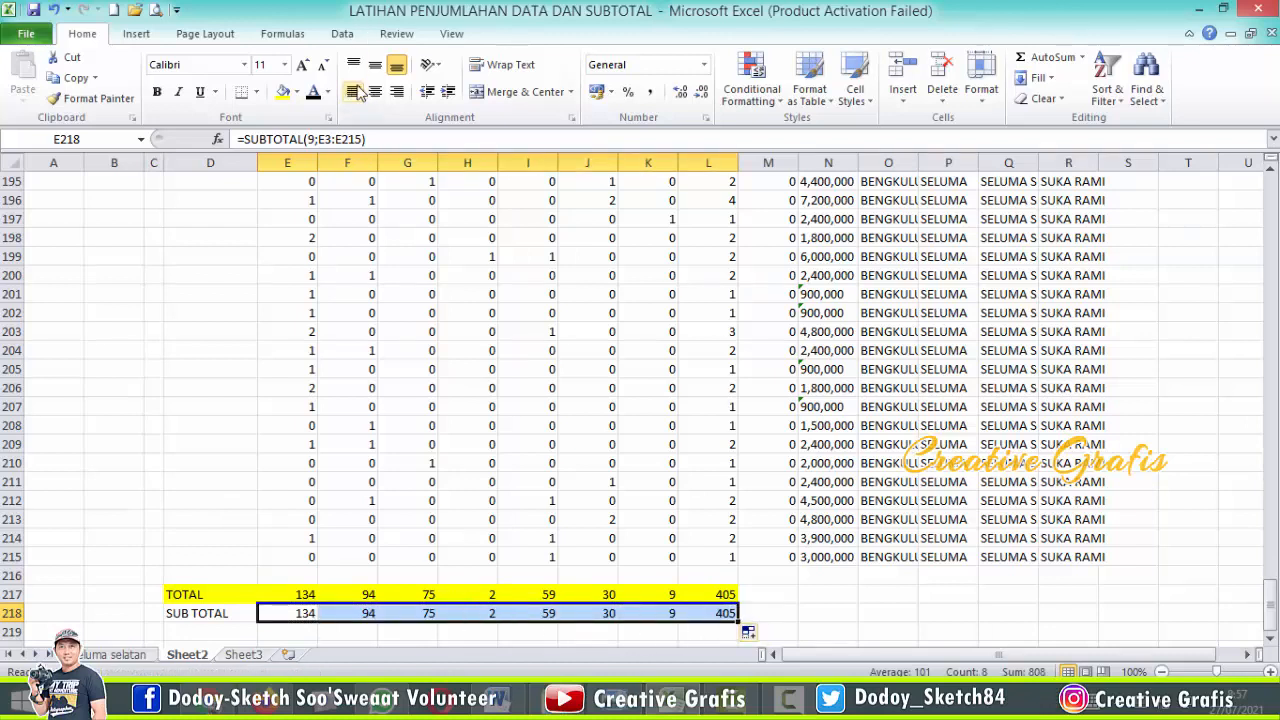
click(297, 91)
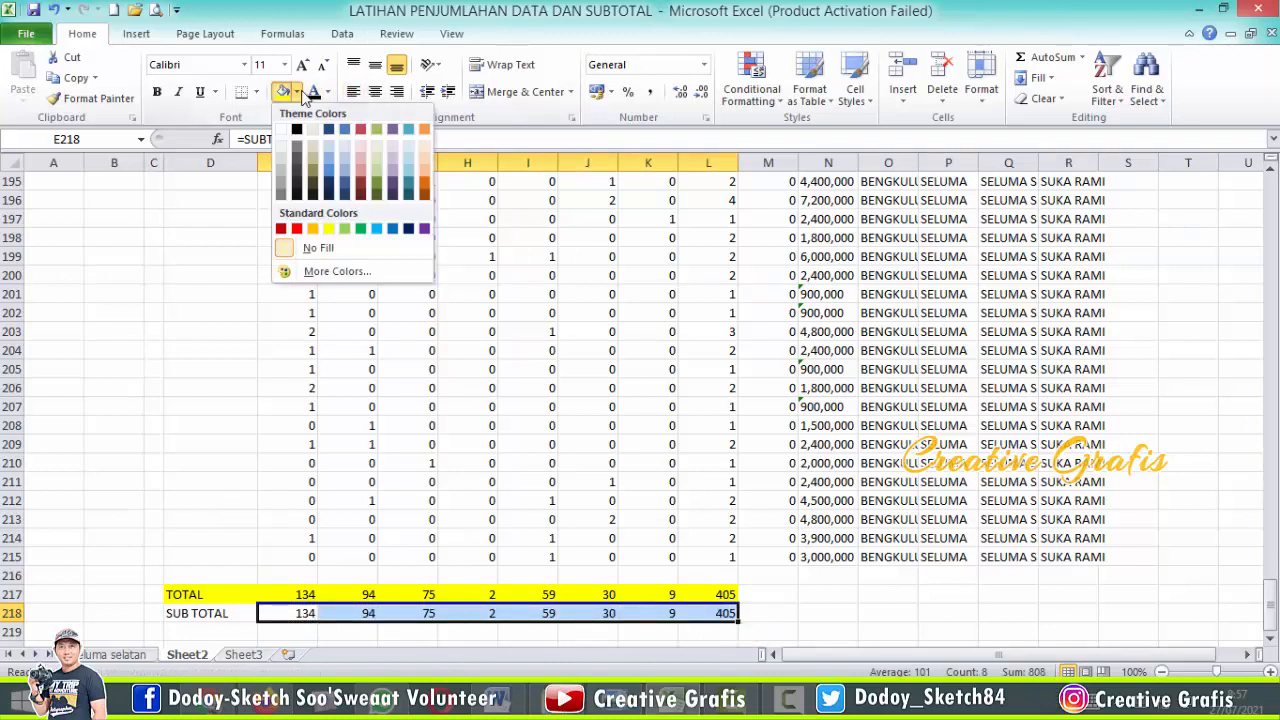
click(344, 228)
click(828, 613)
- Turn on filtering for the header row E2:S2
scroll(803, 592, down, 3)
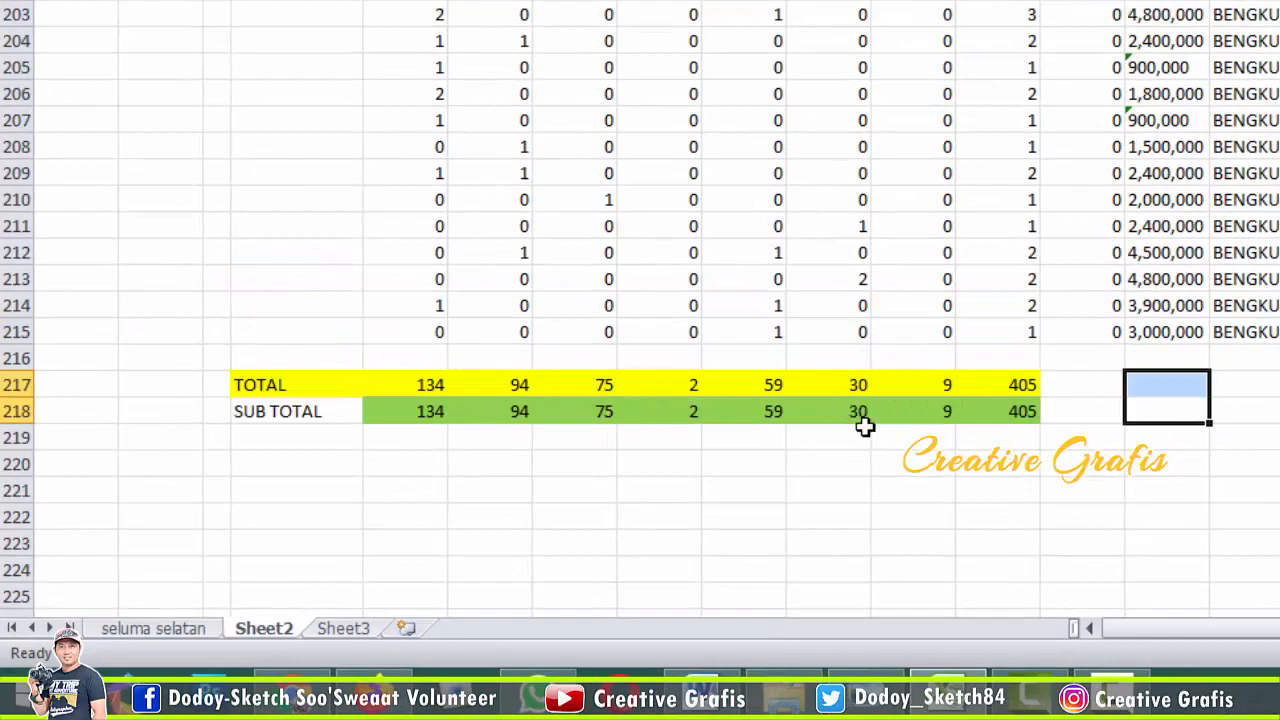
scroll(880, 450, up, 3)
scroll(880, 450, down, 2)
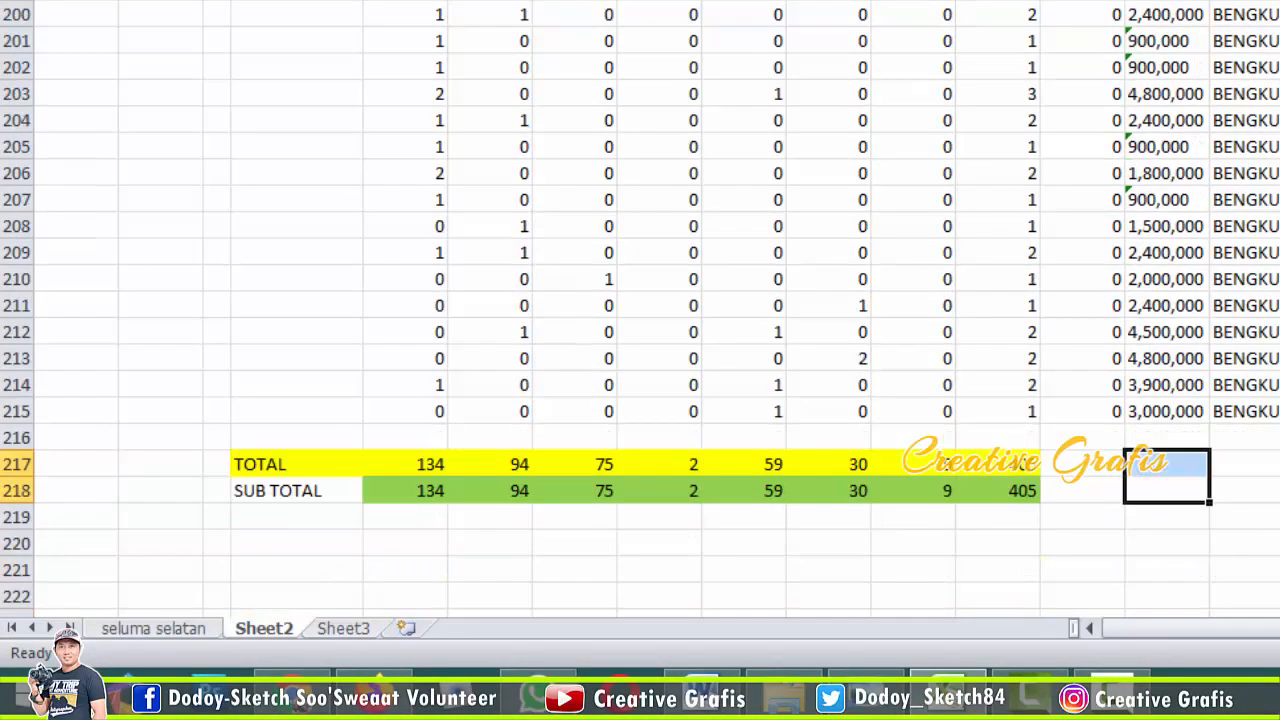
drag(1270, 598, 1270, 200)
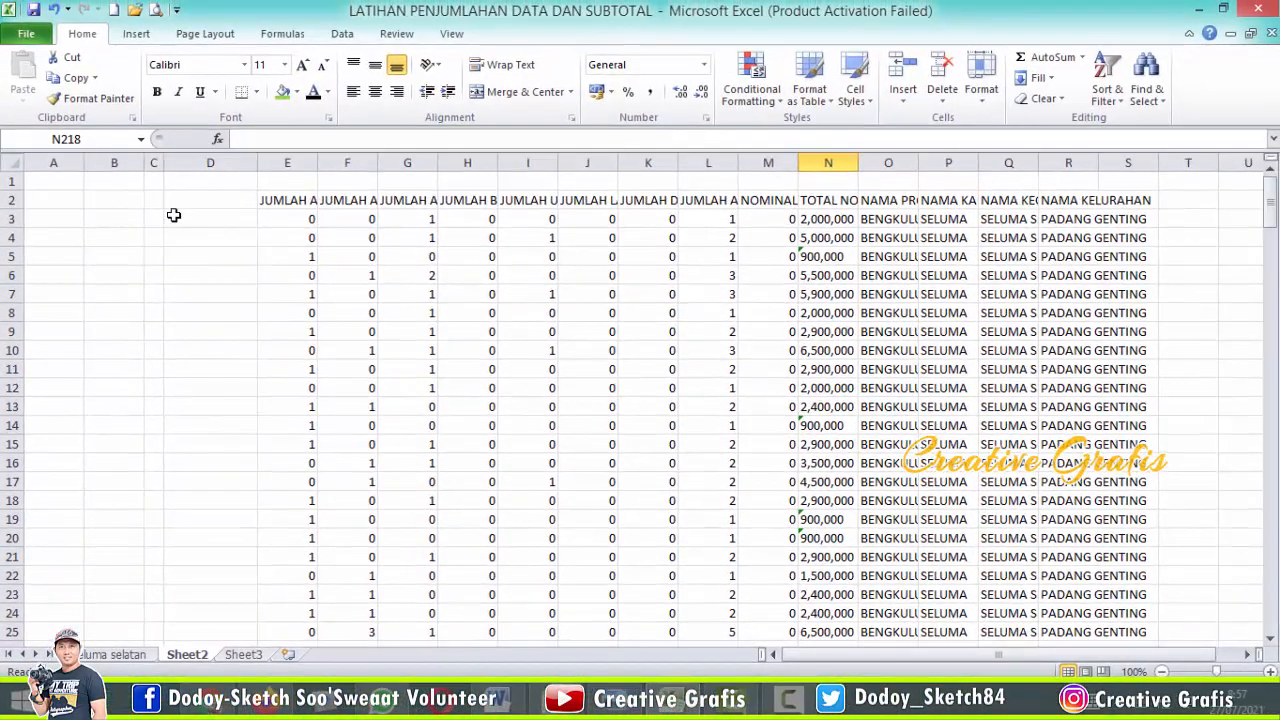
drag(289, 197, 1134, 200)
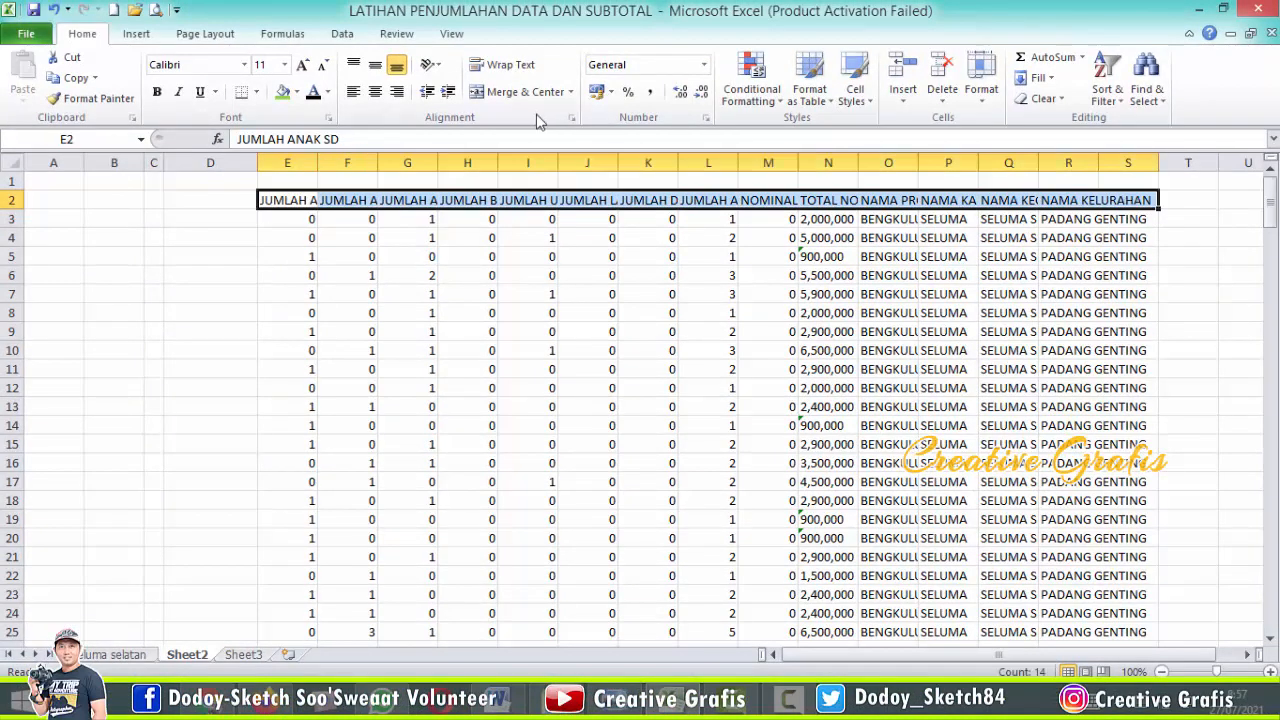
click(342, 33)
click(487, 89)
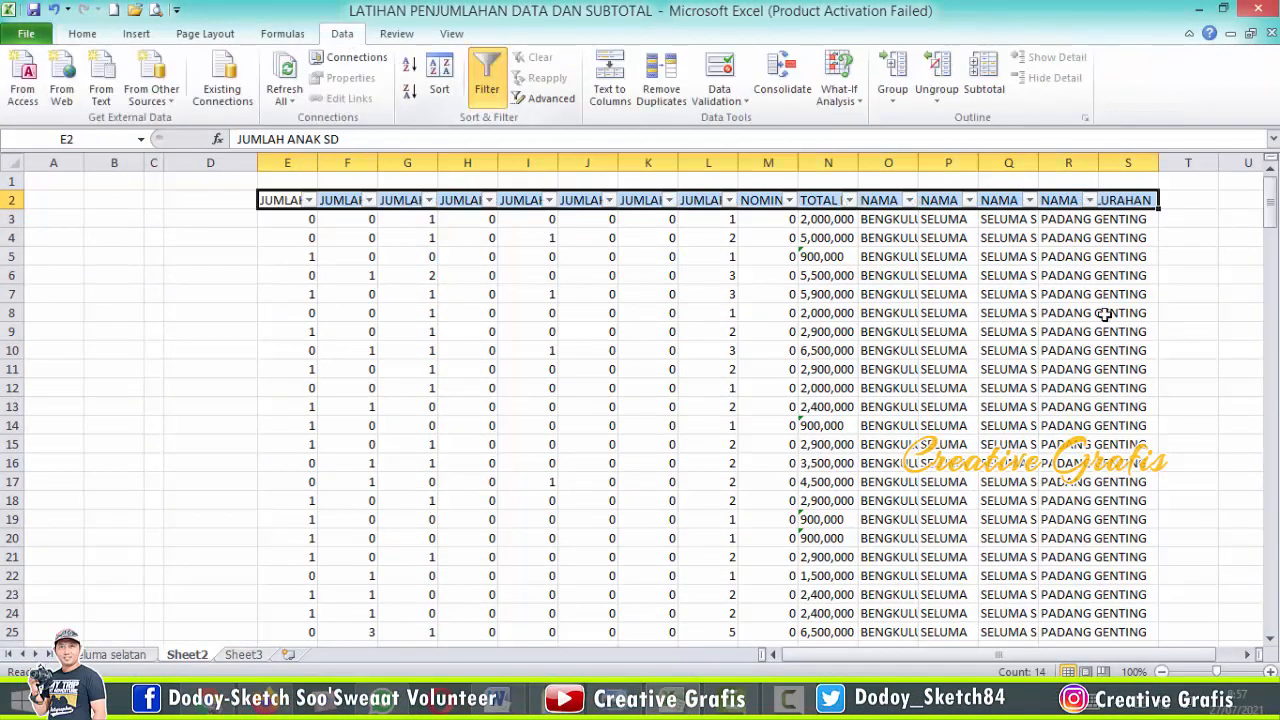
- Filter the NAMA KELURAHAN column to show only PADANG GENTING
click(1090, 203)
click(1090, 203)
click(1090, 203)
click(1090, 203)
click(1090, 203)
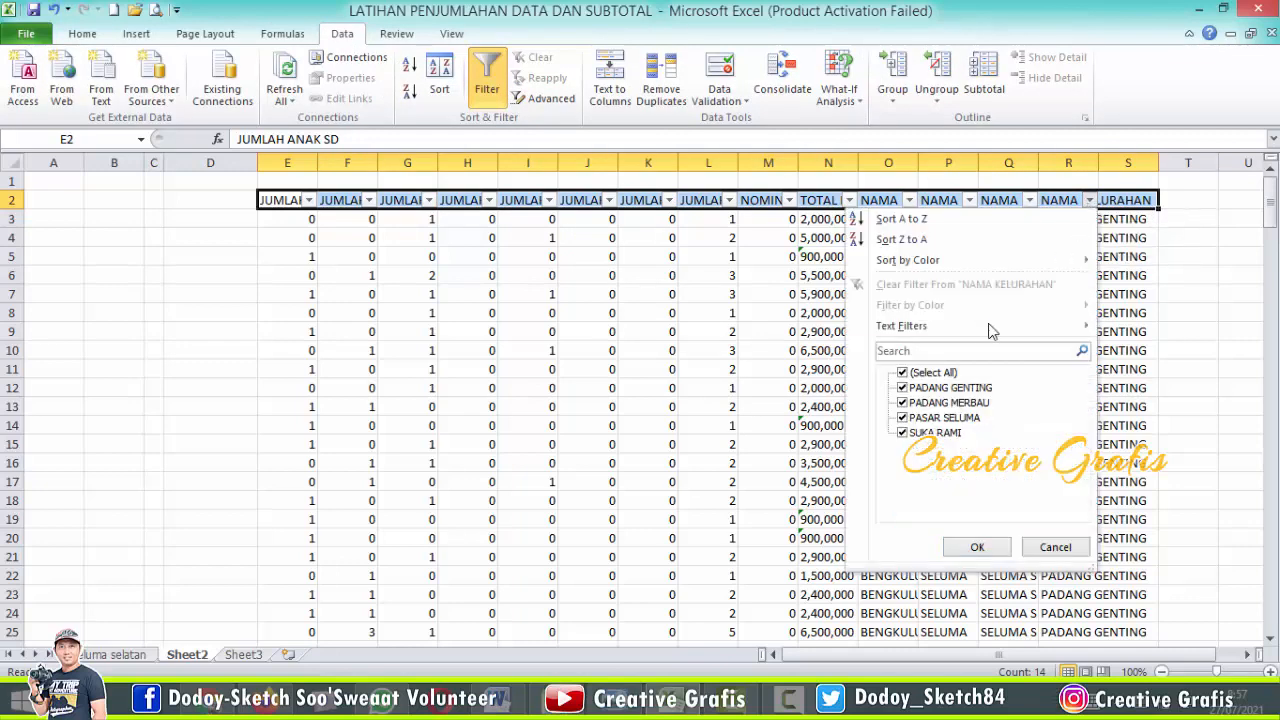
click(901, 376)
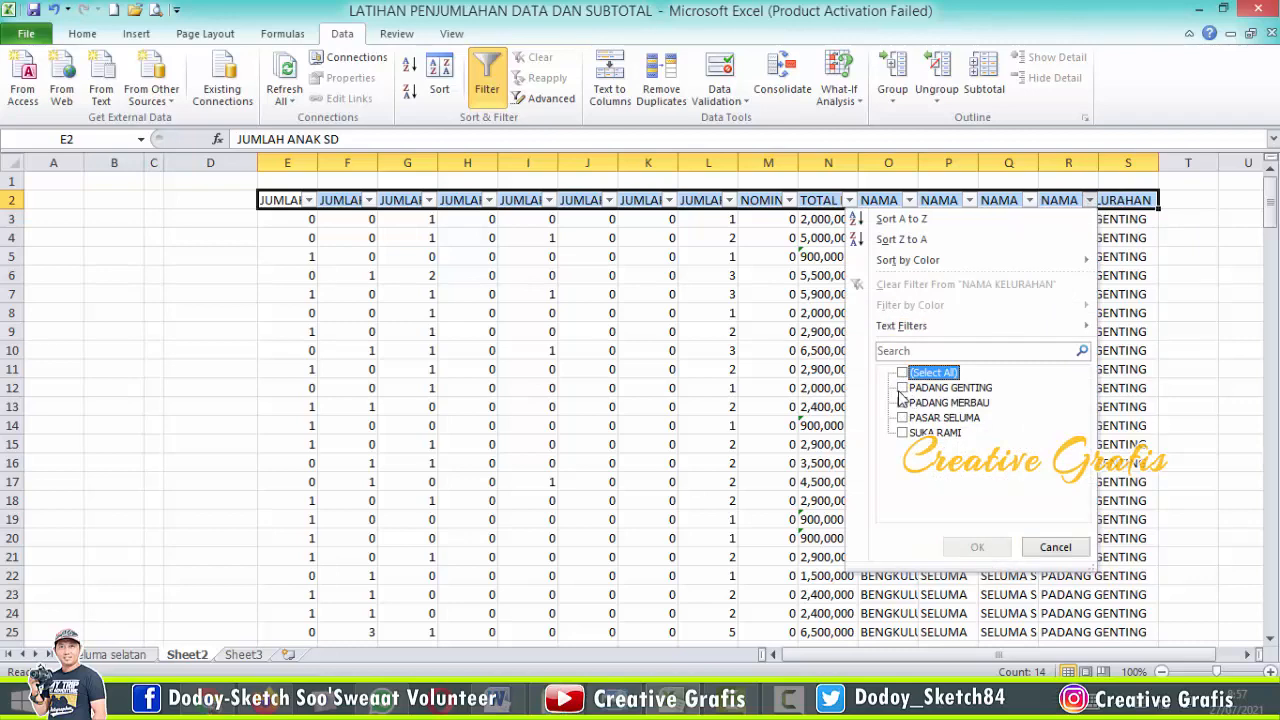
click(902, 389)
click(974, 547)
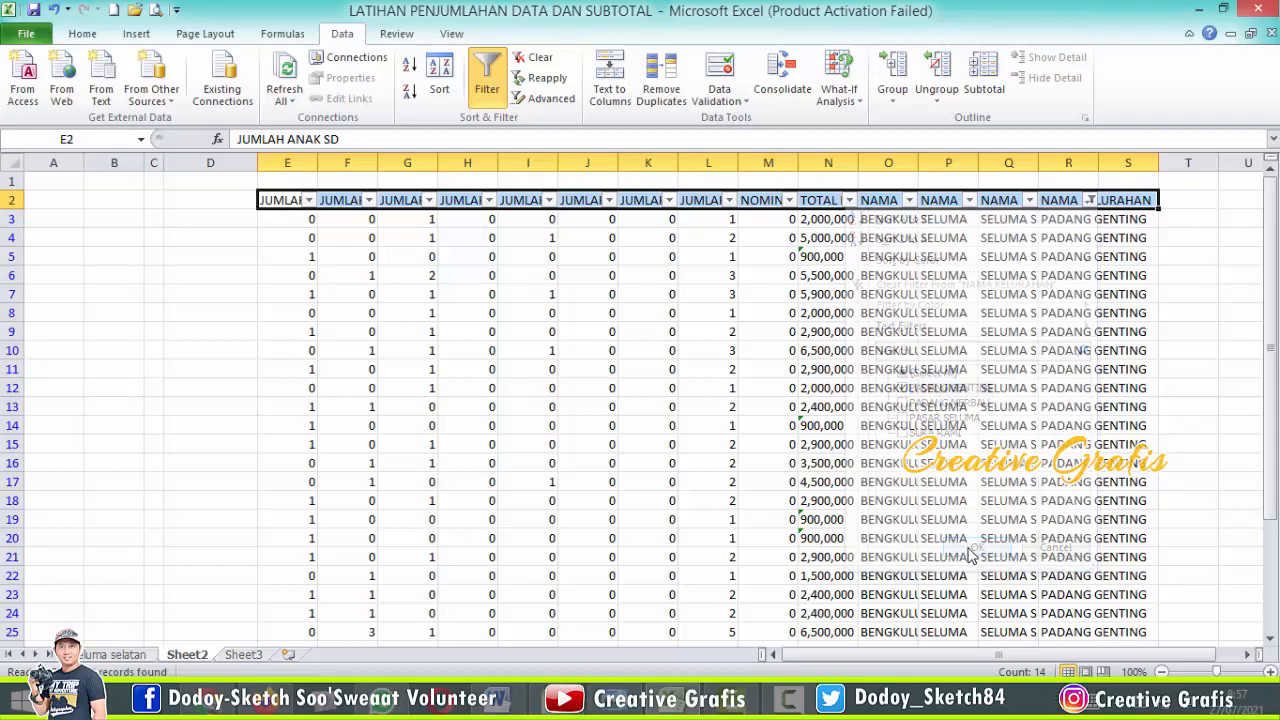
- Compare the SUB TOTAL values in E218:L218 with the TOTAL row for the filtered records
scroll(1130, 260, down, 20)
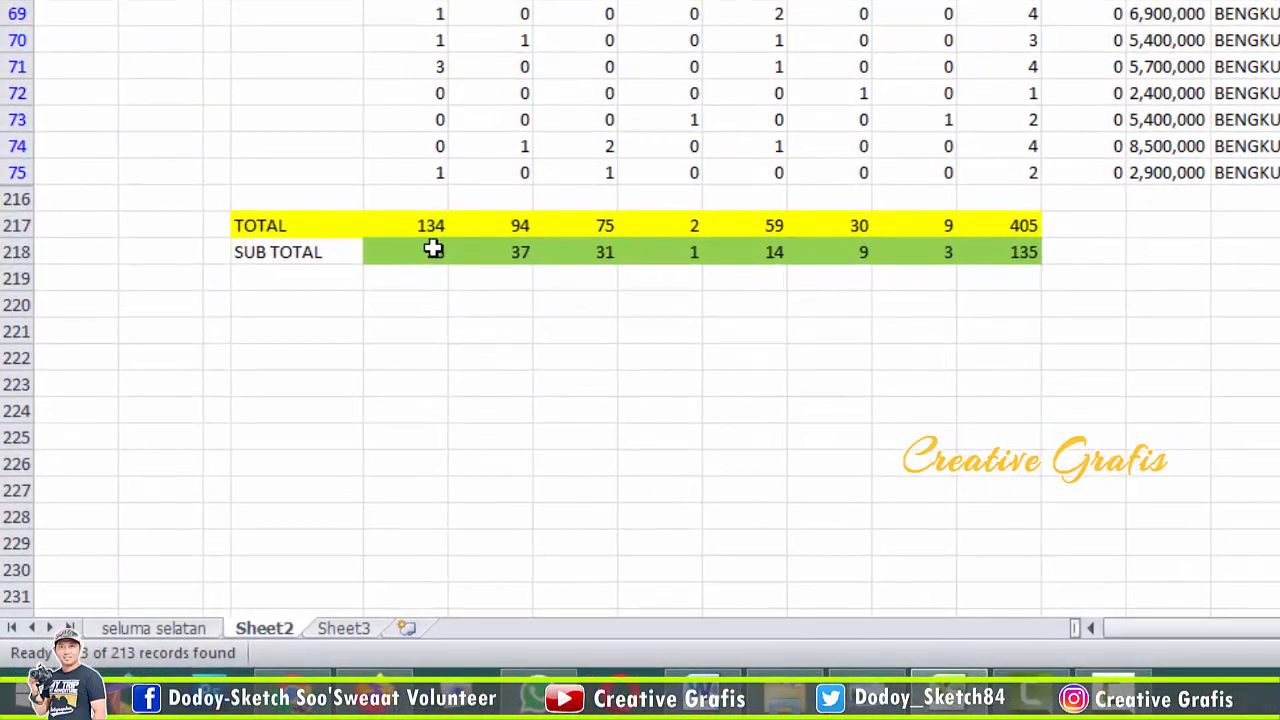
click(433, 250)
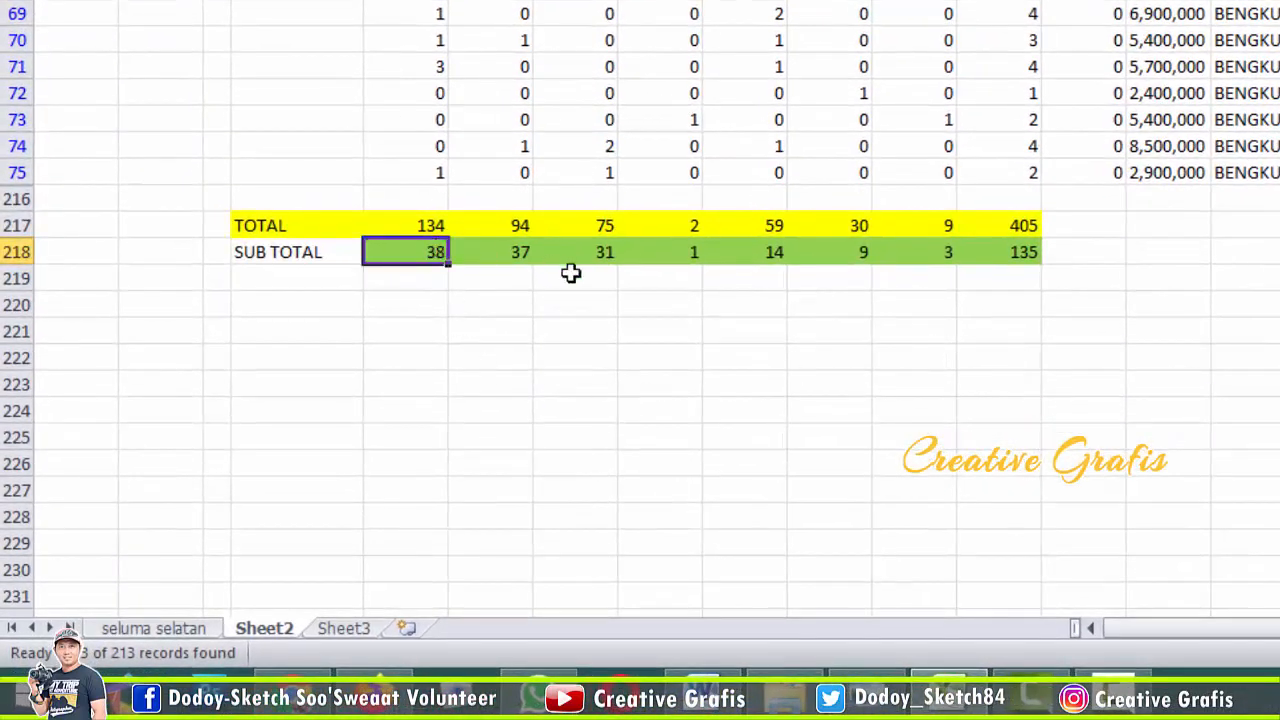
shift+click(1014, 257)
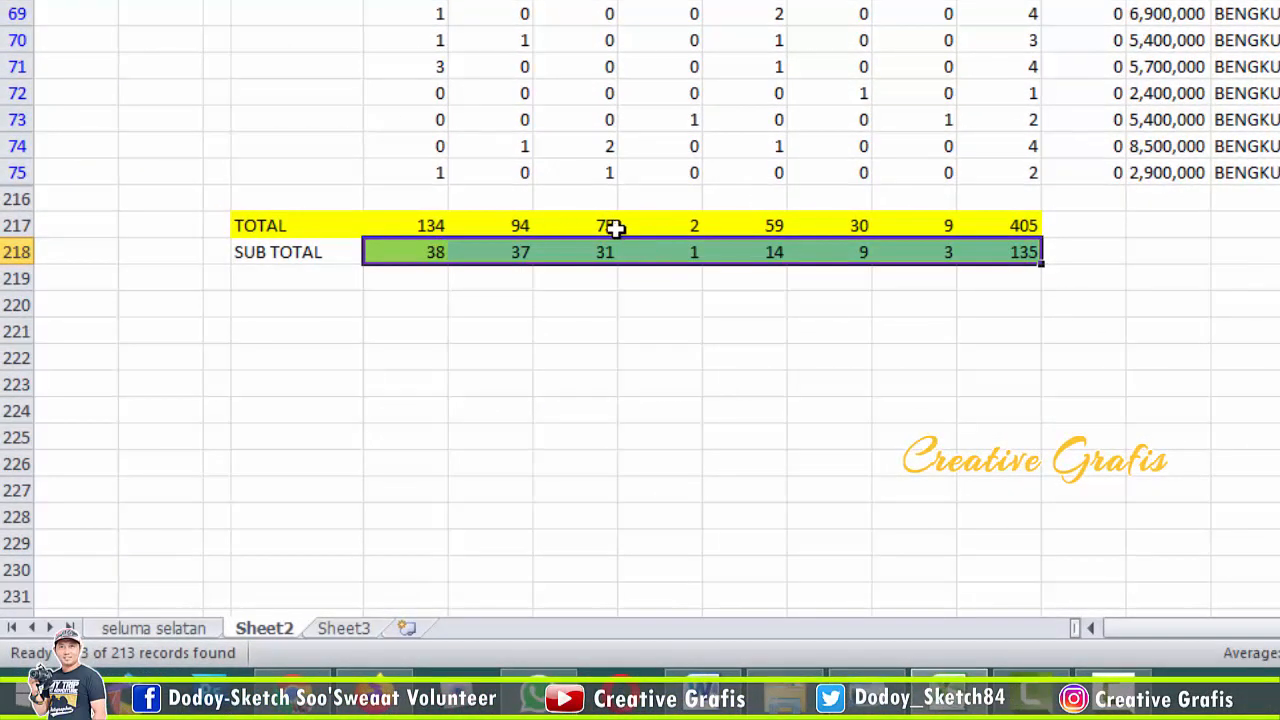
scroll(588, 337, up, 3)
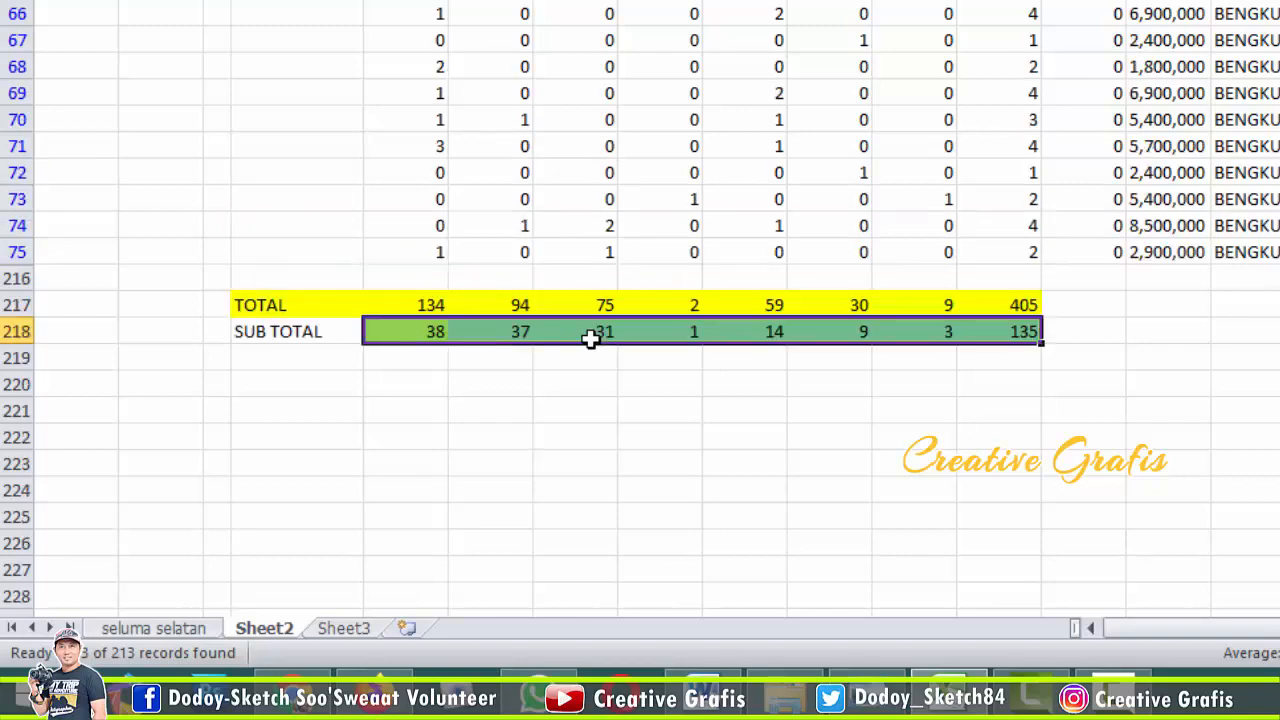
- Split the sheet window horizontally below header row 2 so the headers stay in their own pane
scroll(588, 337, up, 19)
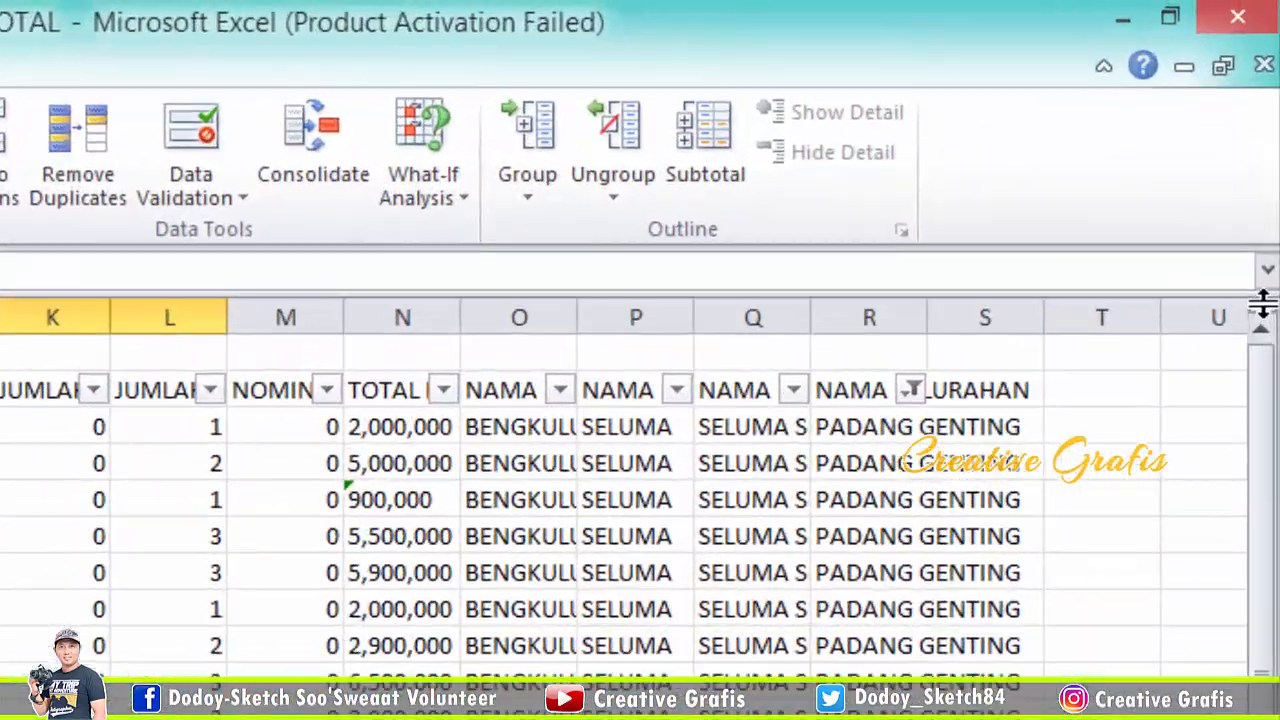
drag(1262, 303, 1266, 414)
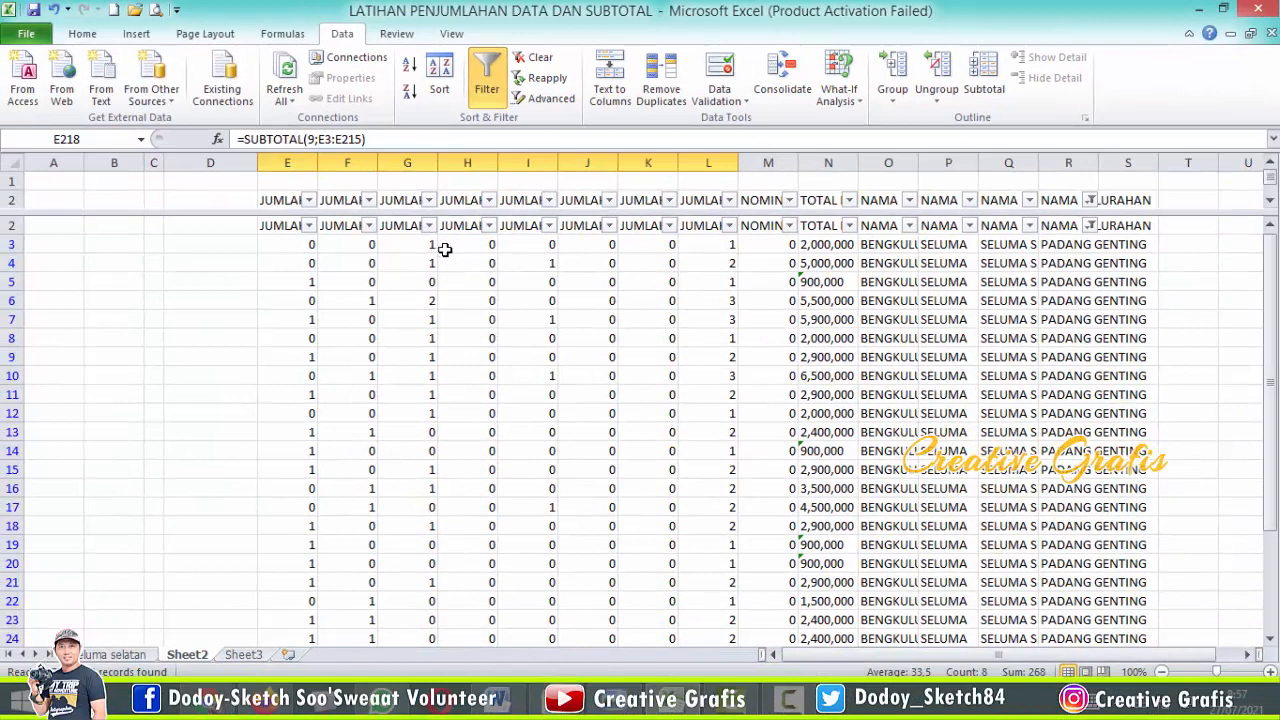
click(445, 250)
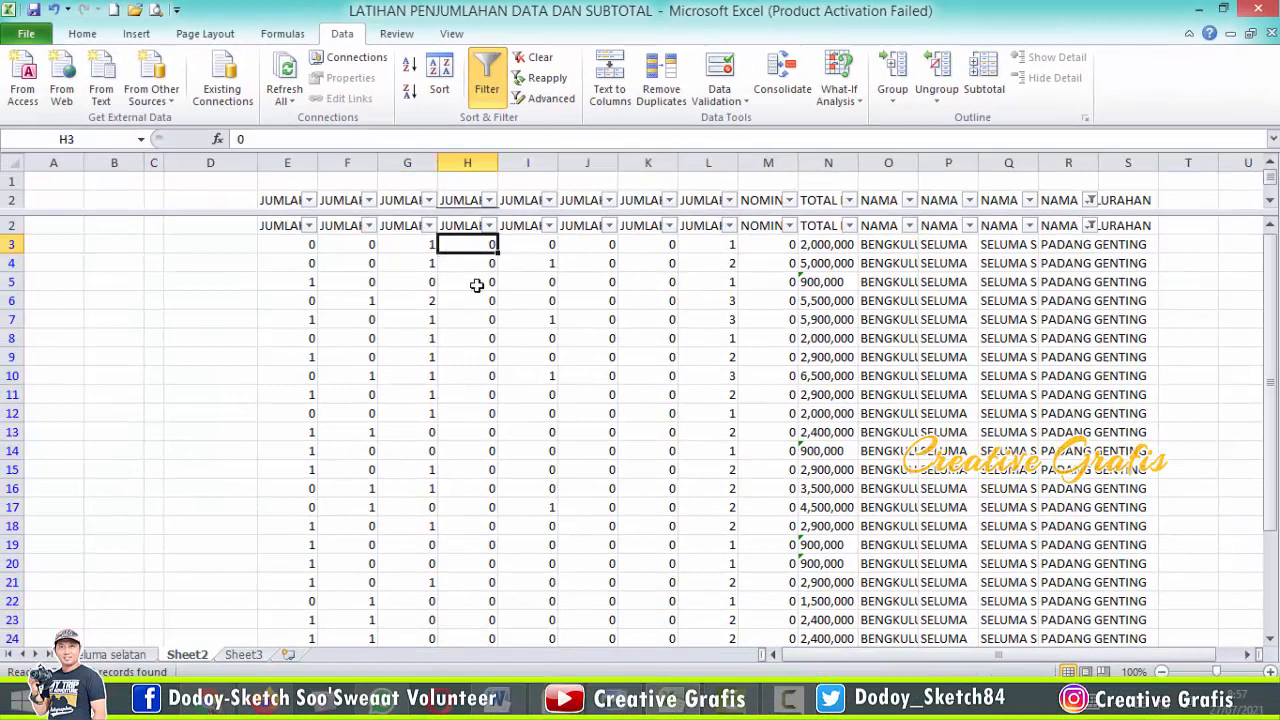
- Match the SUB TOTAL values in row 218 with their column headers from JUMLAH ANAK SD through JUMLAH LANSIA
scroll(477, 285, down, 13)
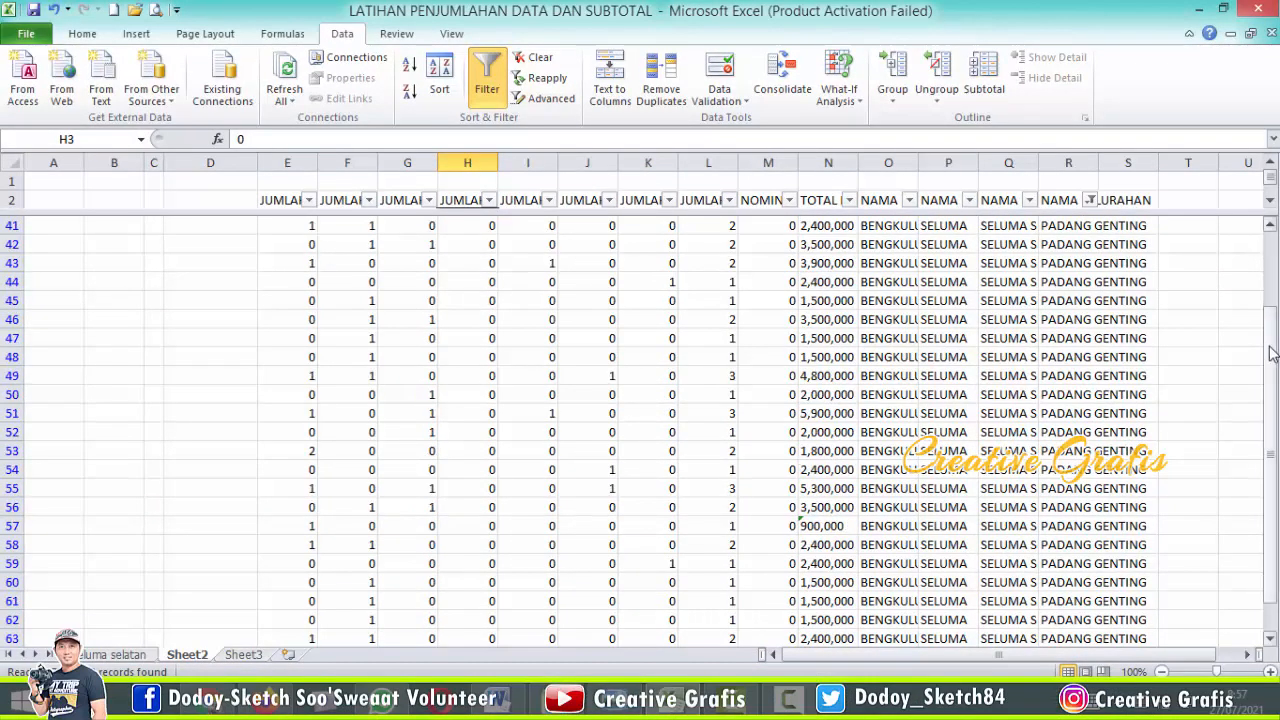
drag(1272, 352, 1271, 358)
scroll(543, 452, down, 5)
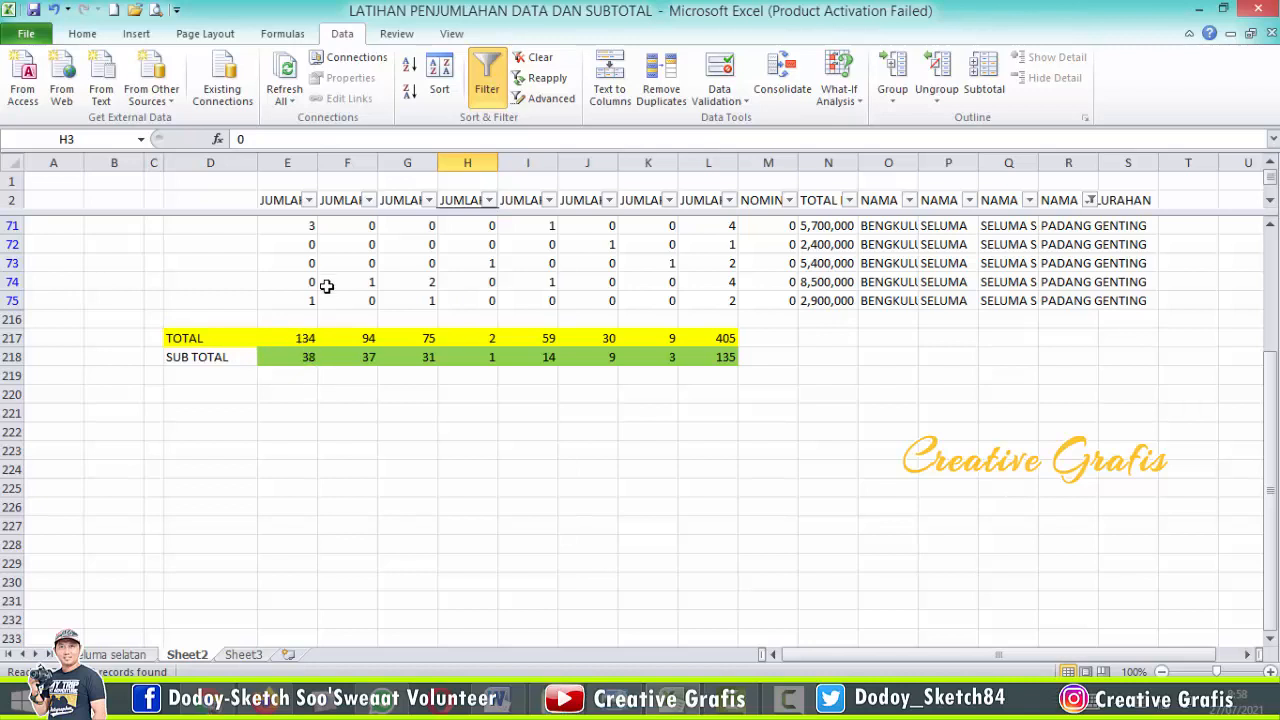
click(308, 358)
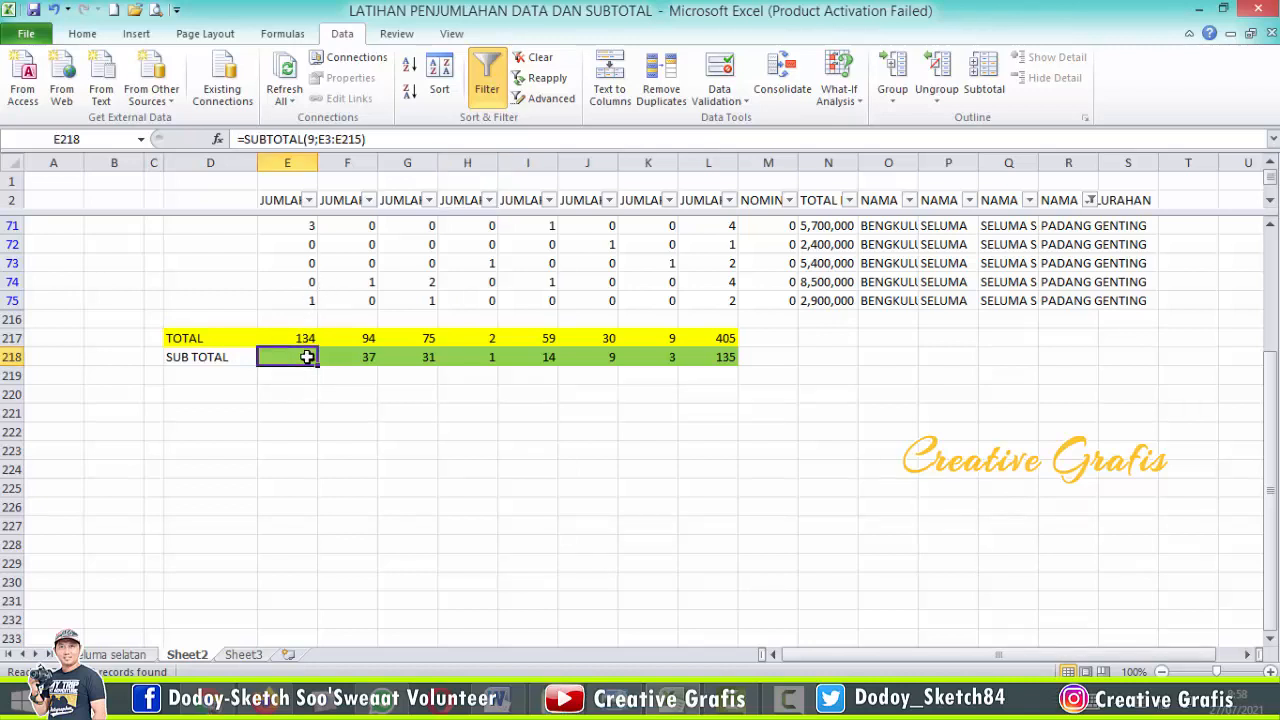
click(288, 201)
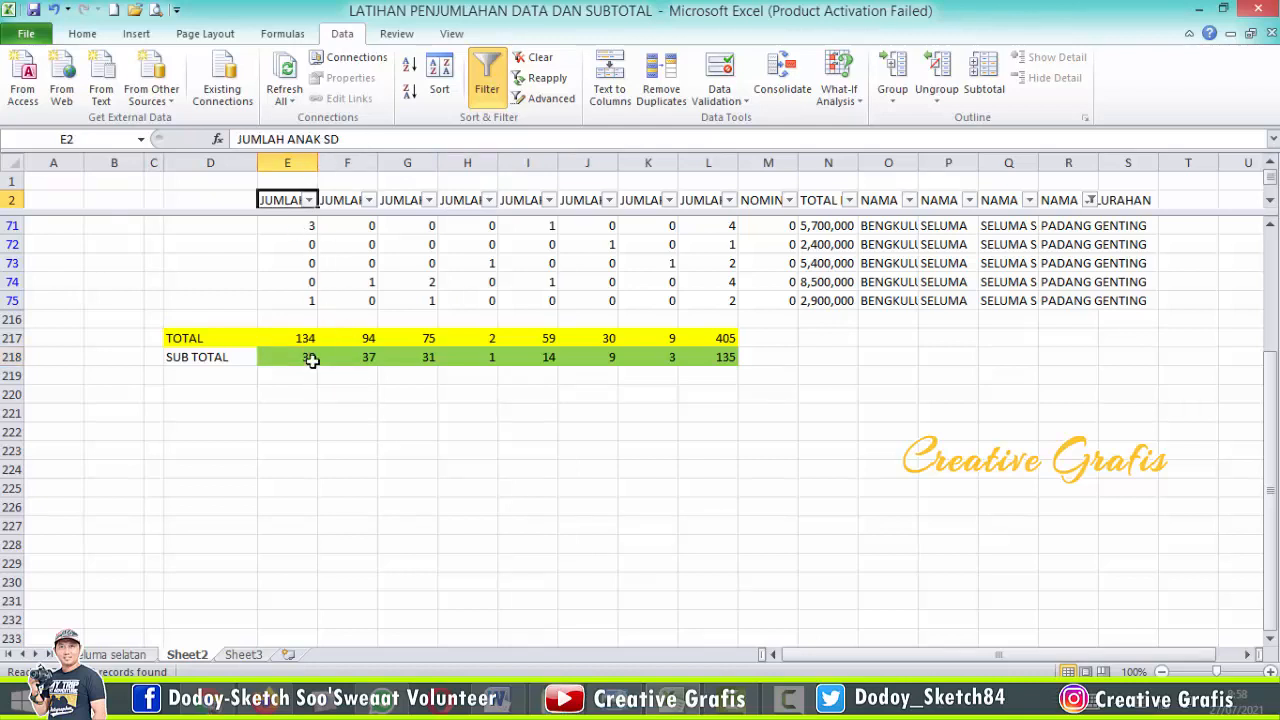
click(344, 200)
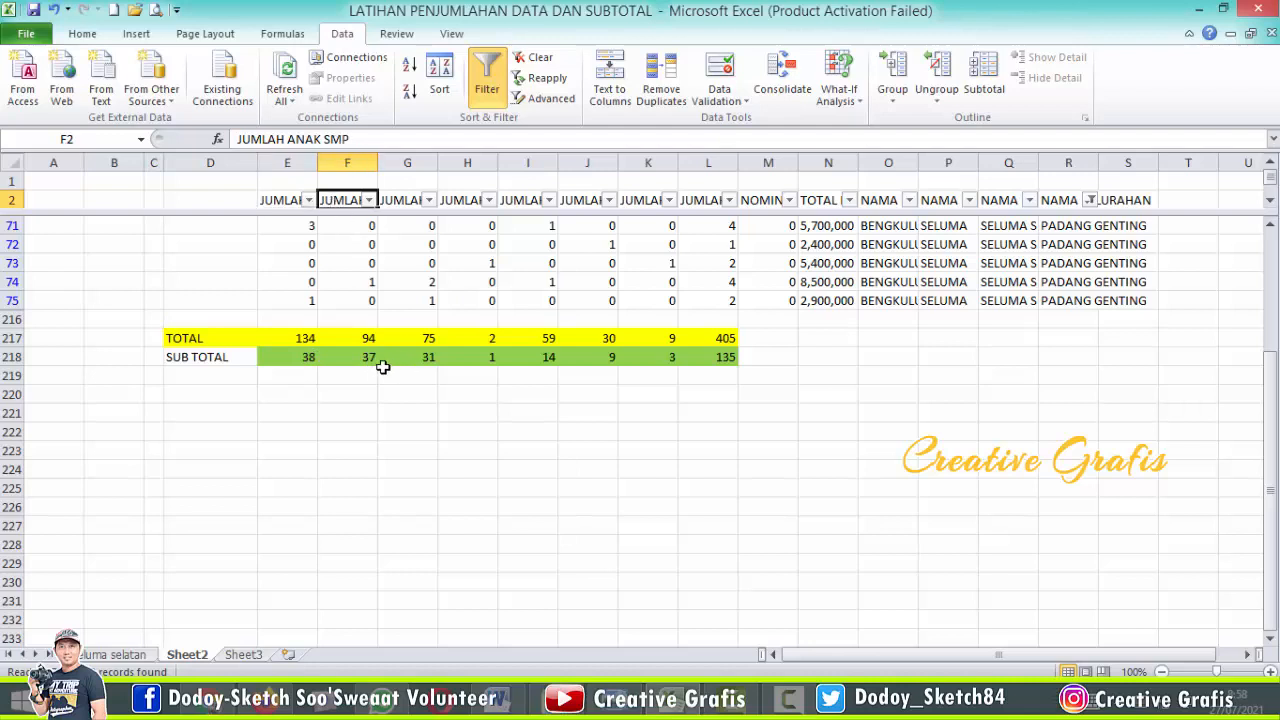
click(416, 360)
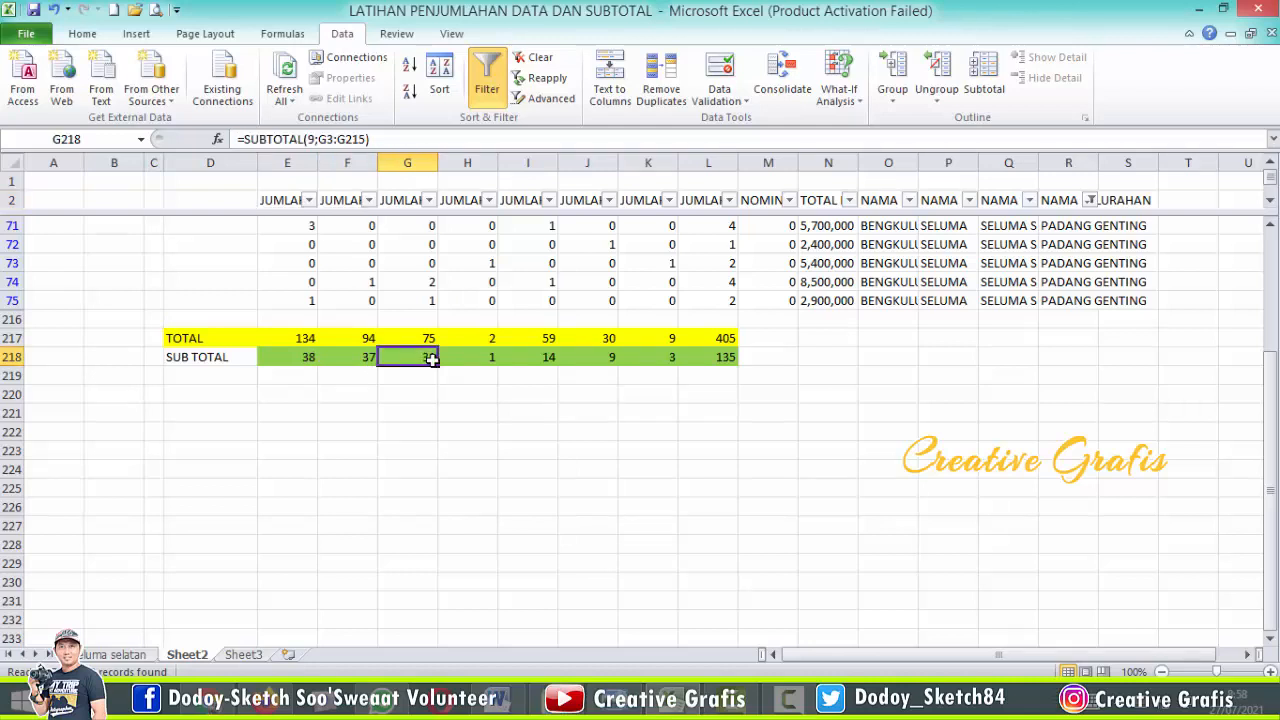
click(469, 201)
double_click(476, 361)
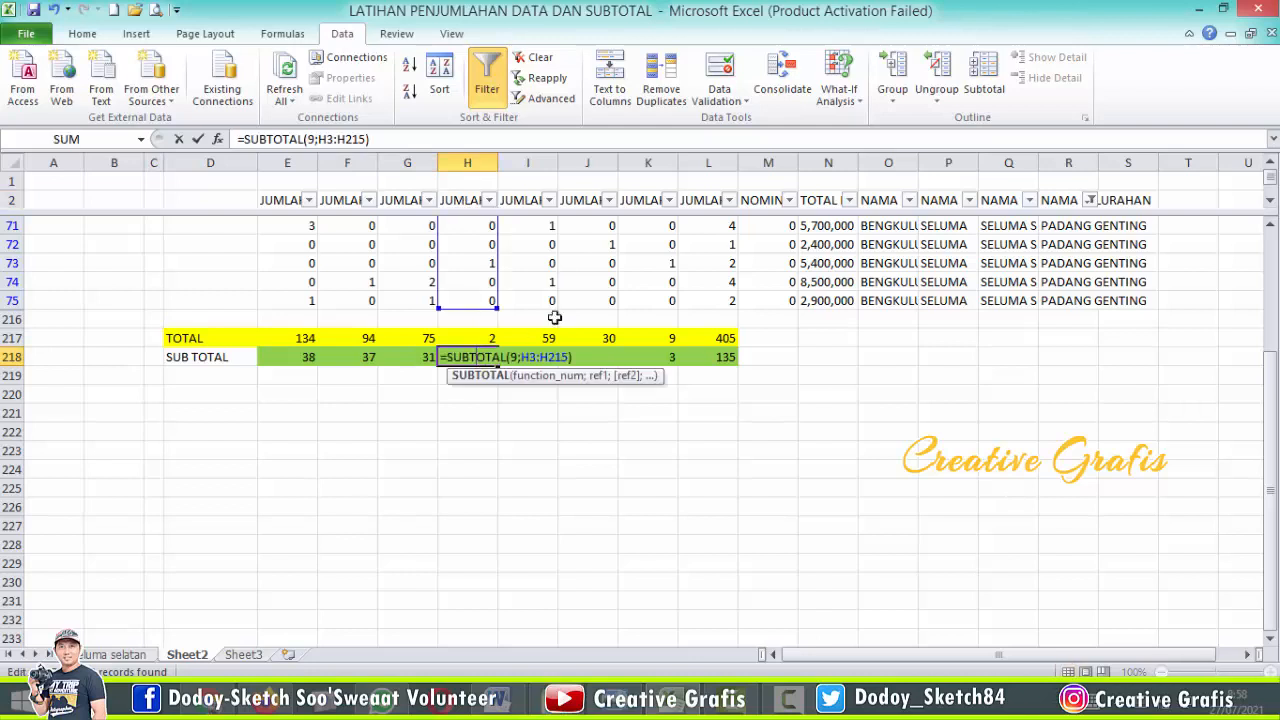
key(Escape)
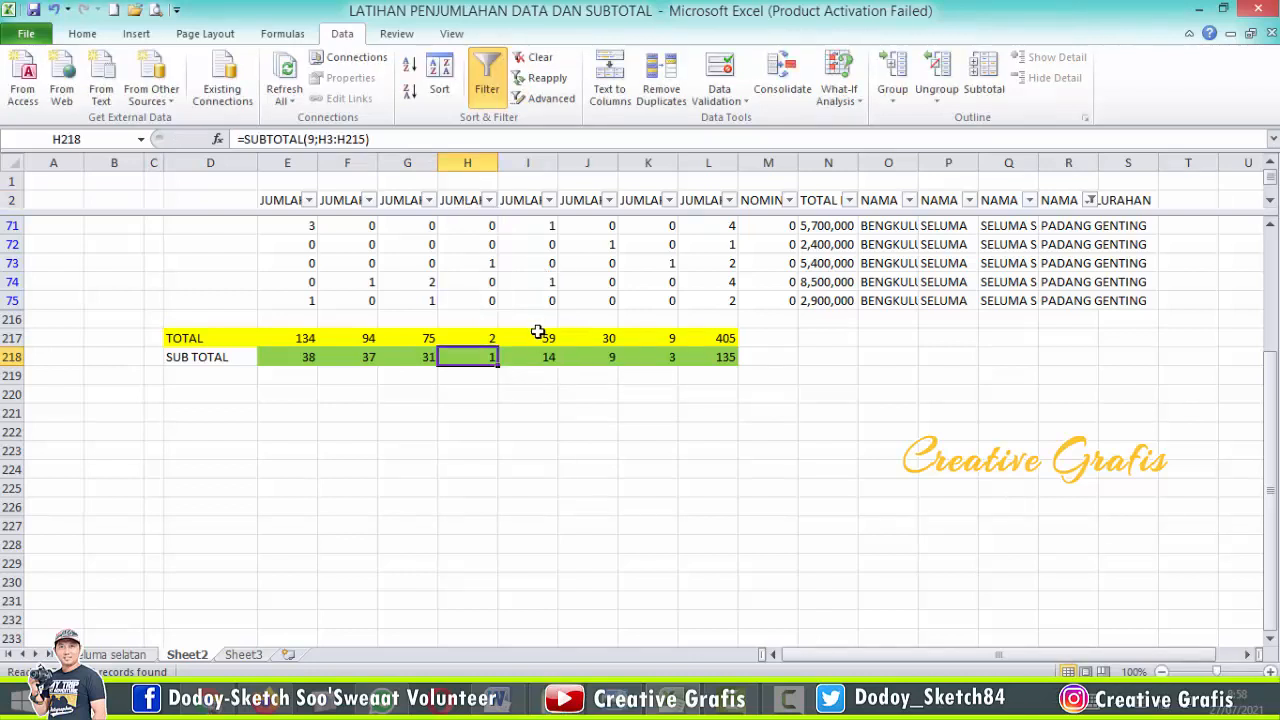
click(525, 200)
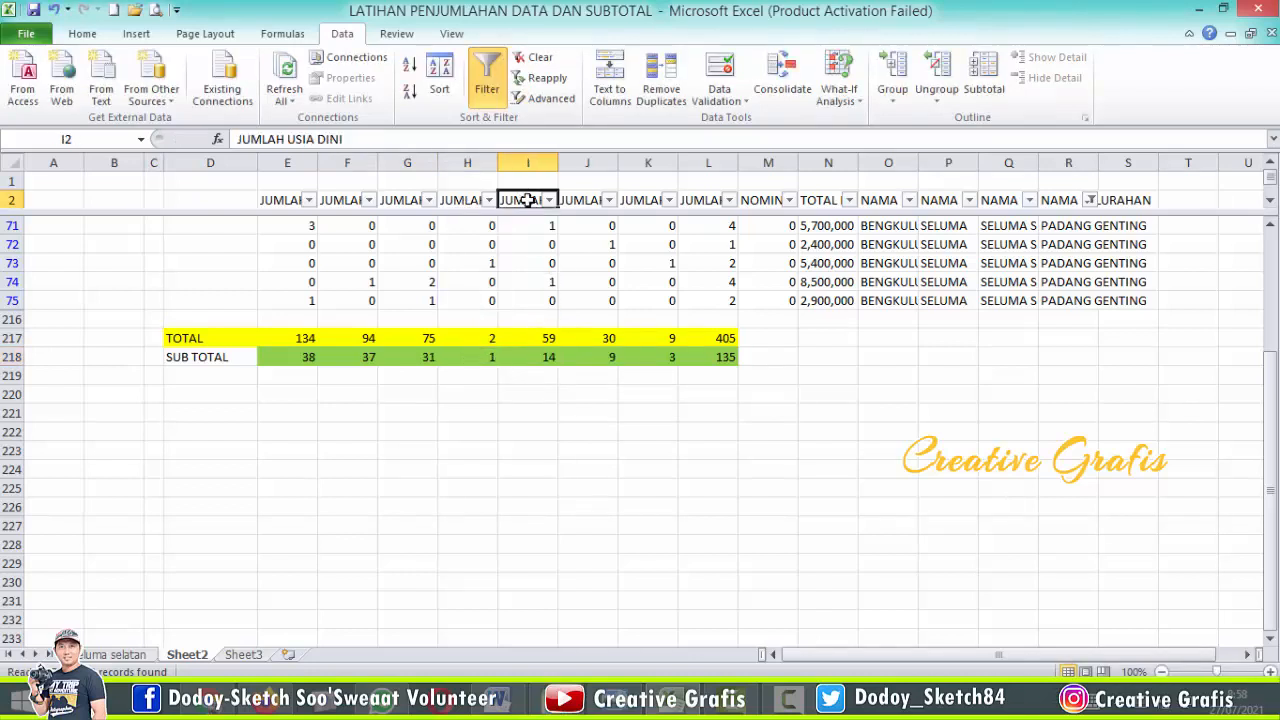
click(549, 358)
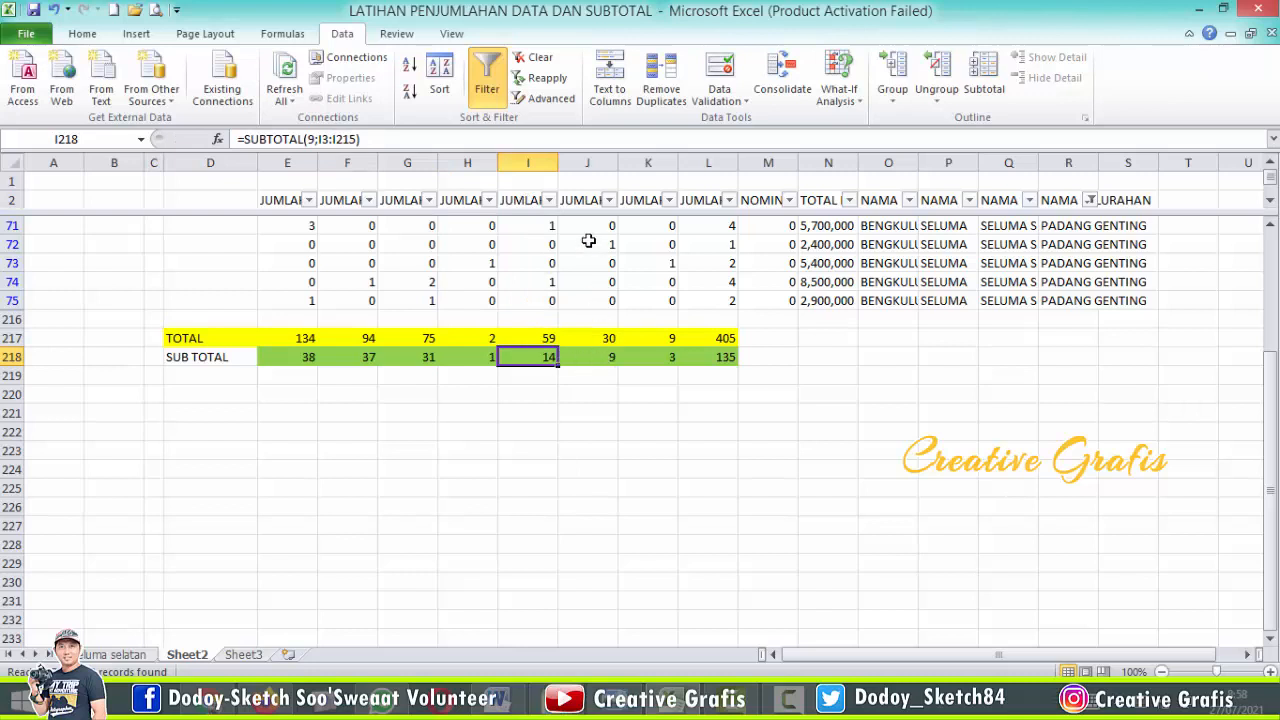
click(588, 201)
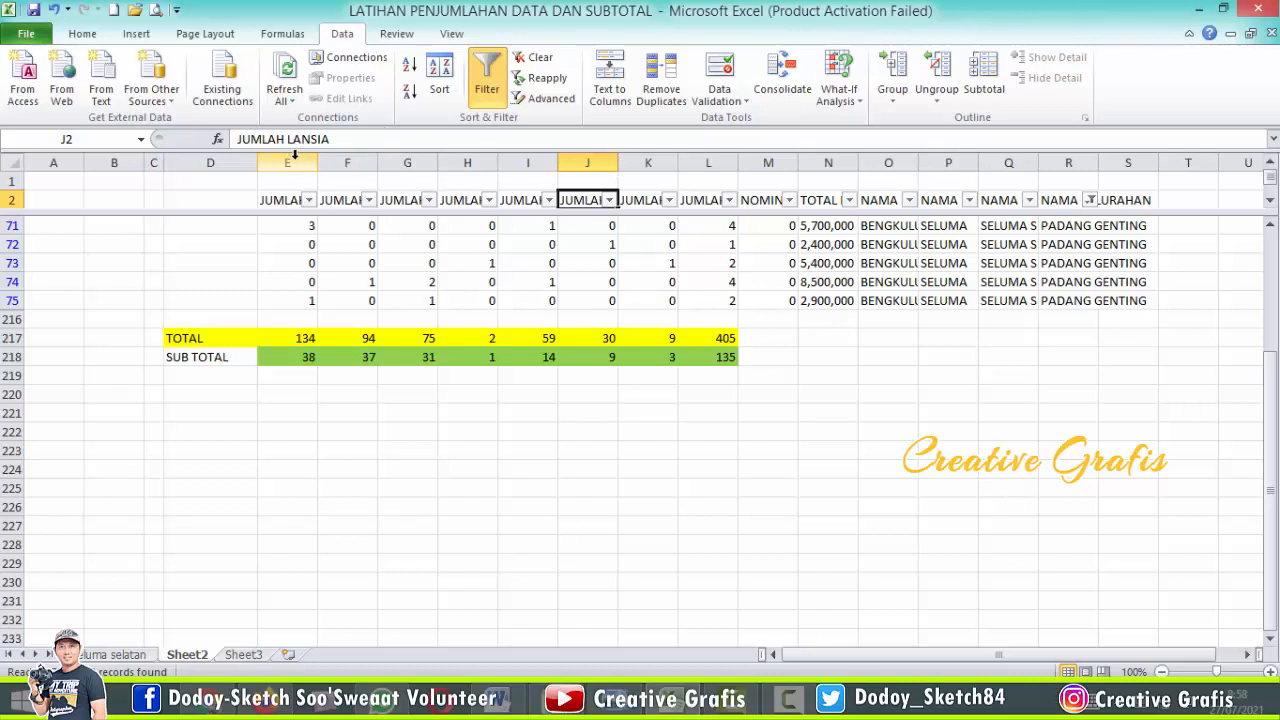
- Auto-fit columns E:L to their headers, then narrow them all to one equal, moderate width
drag(302, 162, 721, 160)
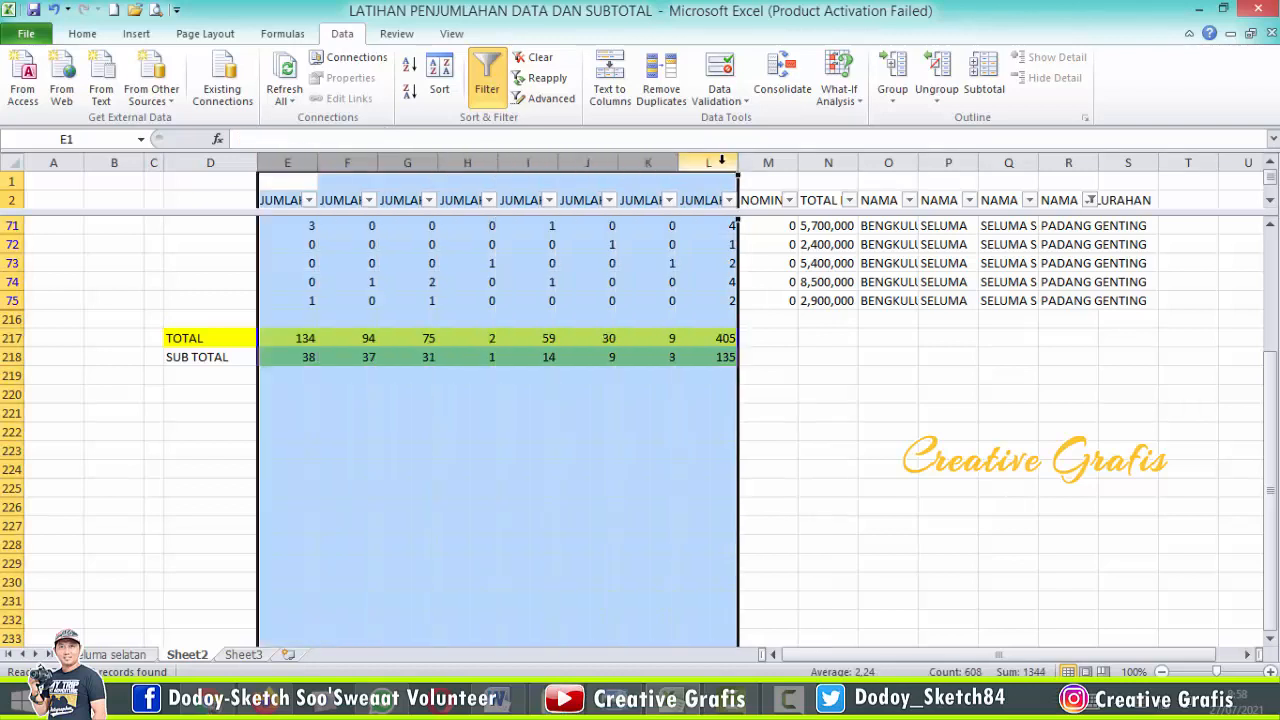
double_click(678, 162)
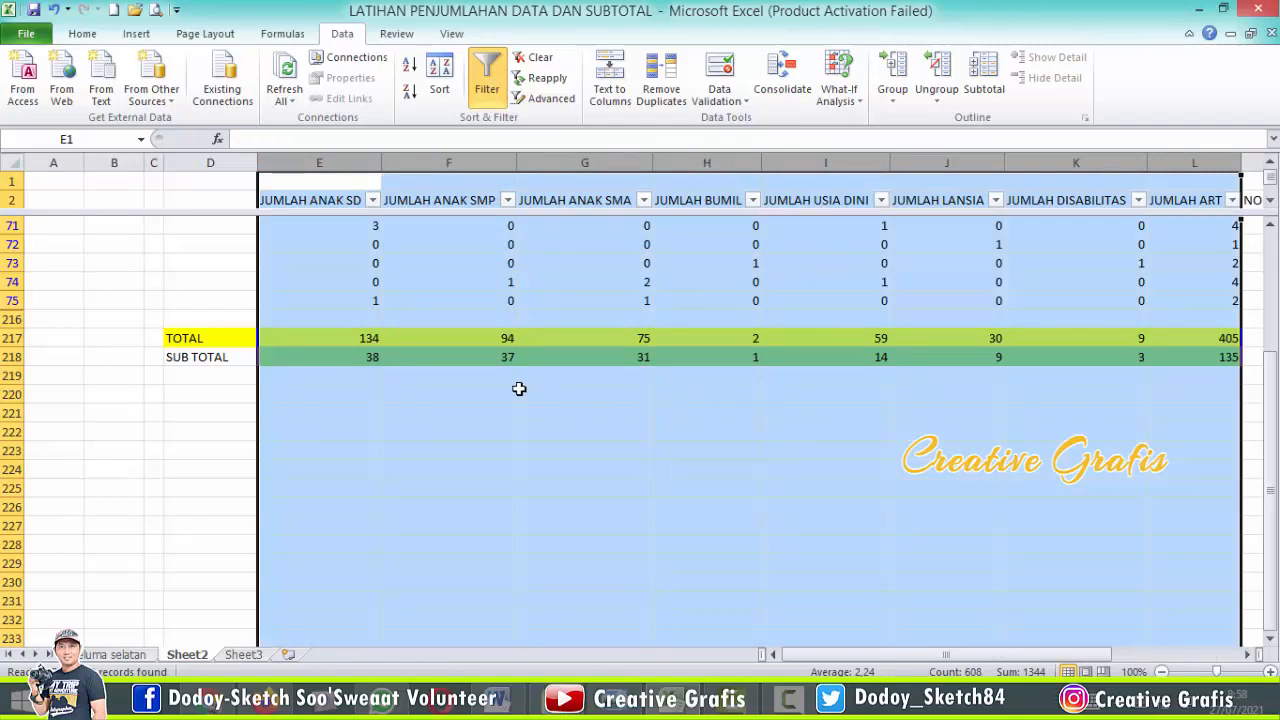
drag(891, 163, 829, 160)
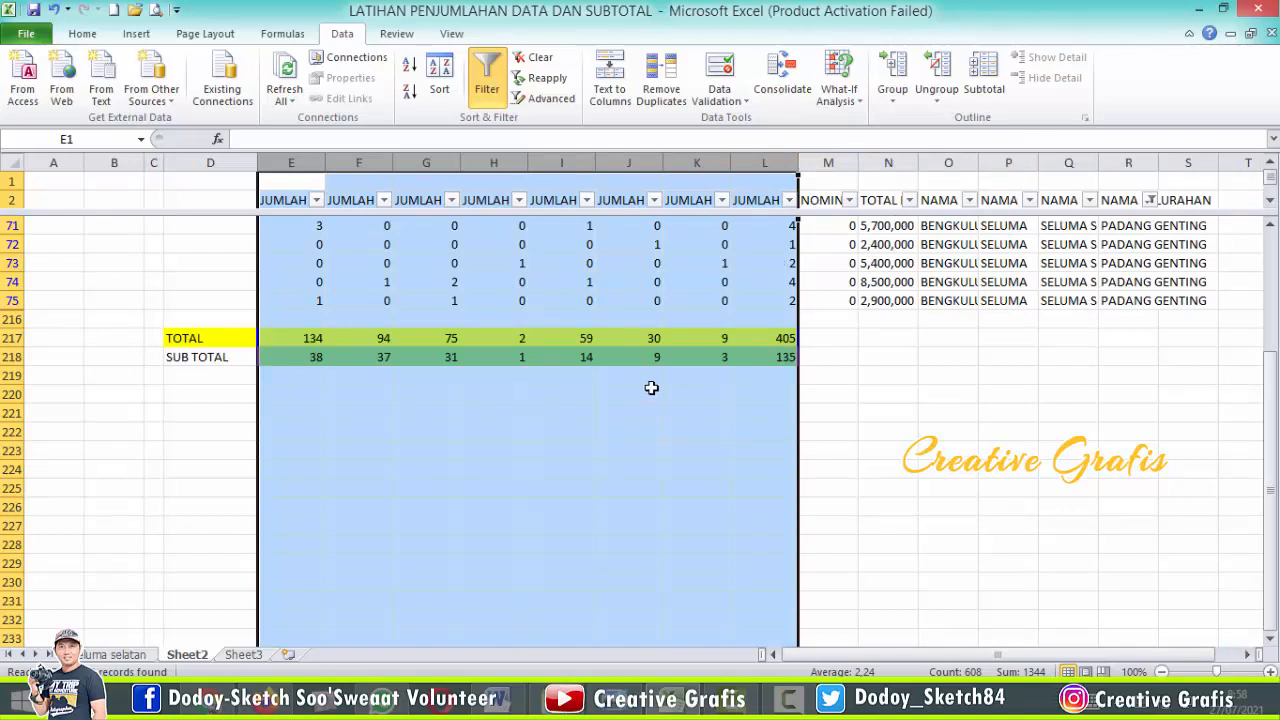
- Check the JUMLAH DISABILITAS and JUMLAH ART headers and examine the JUMLAH ART subtotal in L218 against the filtered records
click(686, 198)
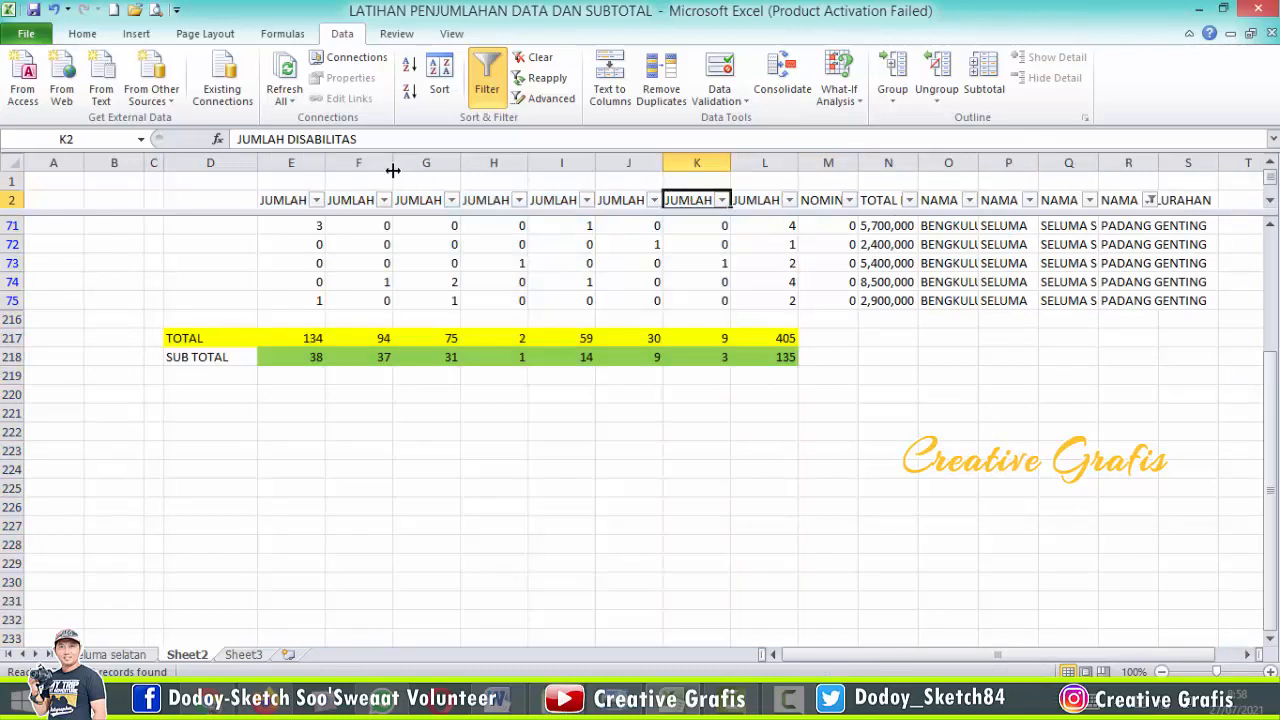
click(765, 200)
click(783, 356)
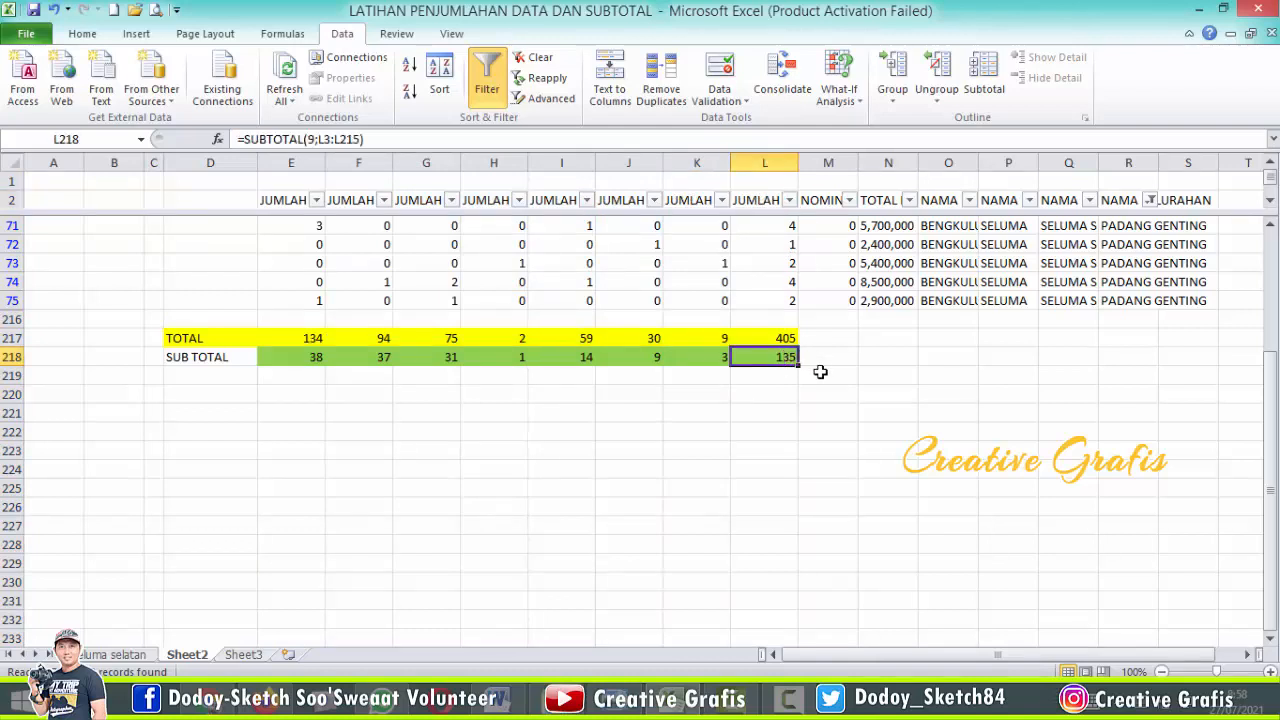
click(928, 391)
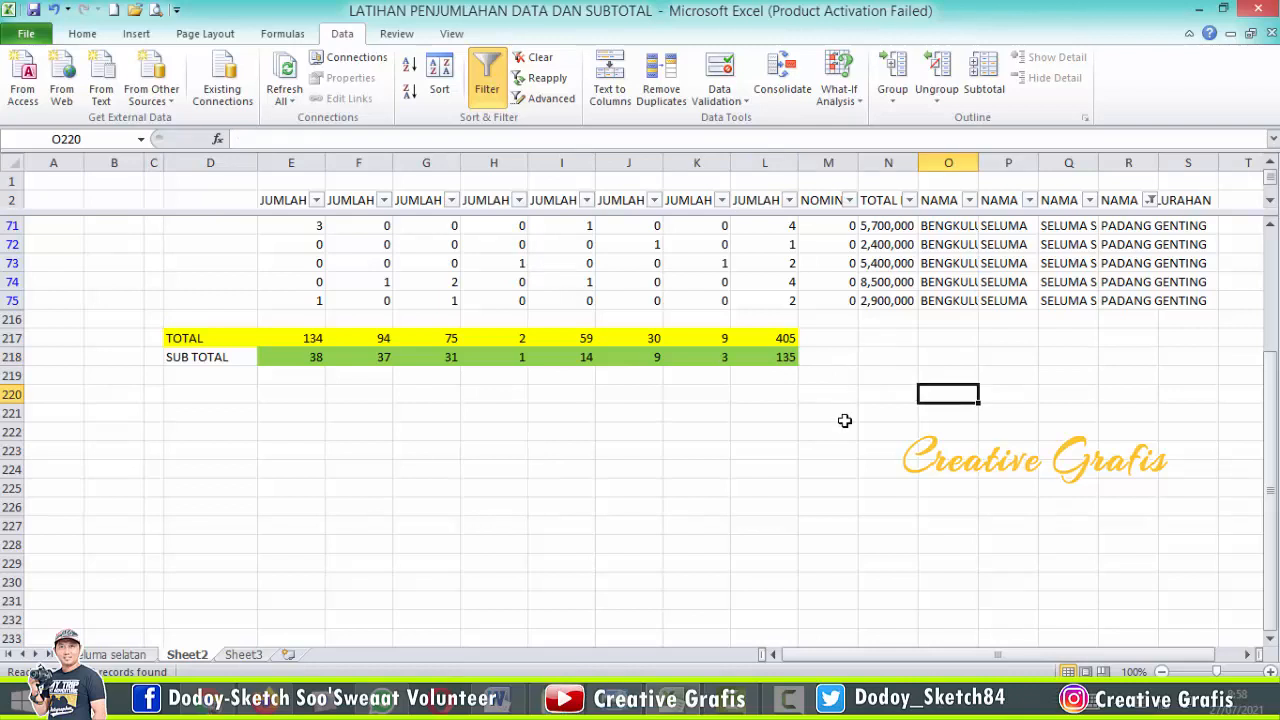
scroll(845, 421, up, 2)
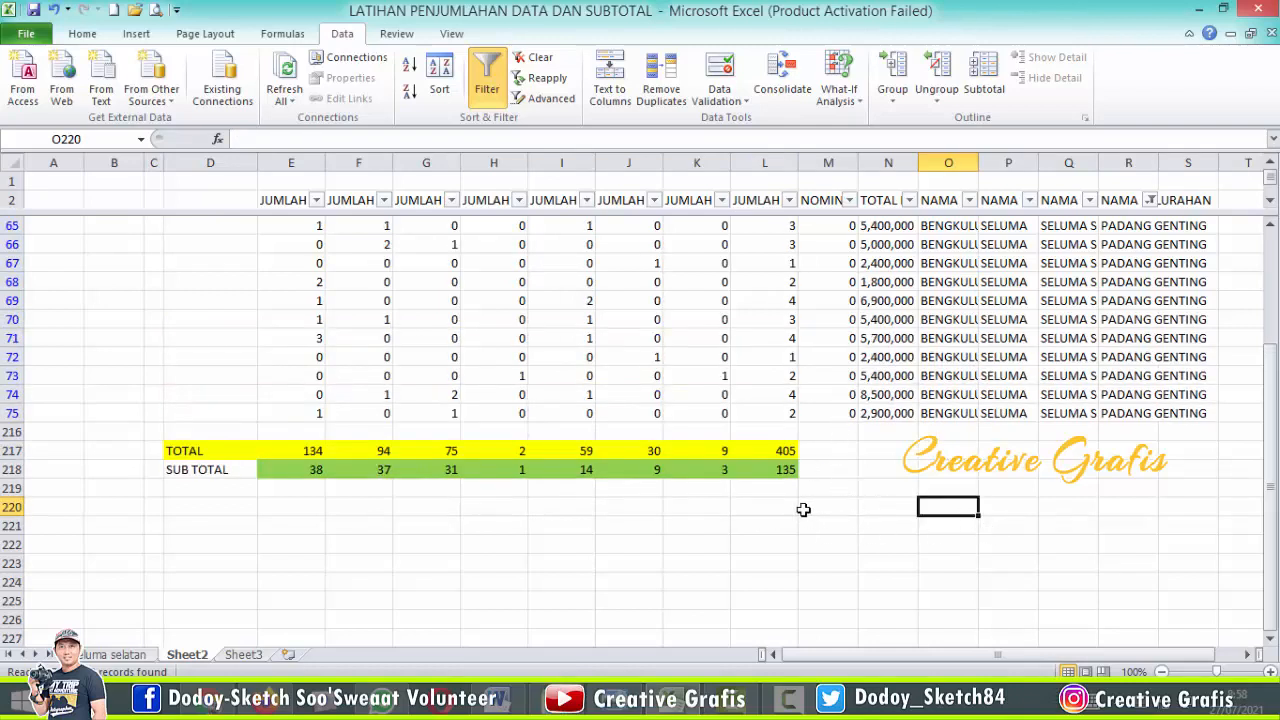
click(781, 471)
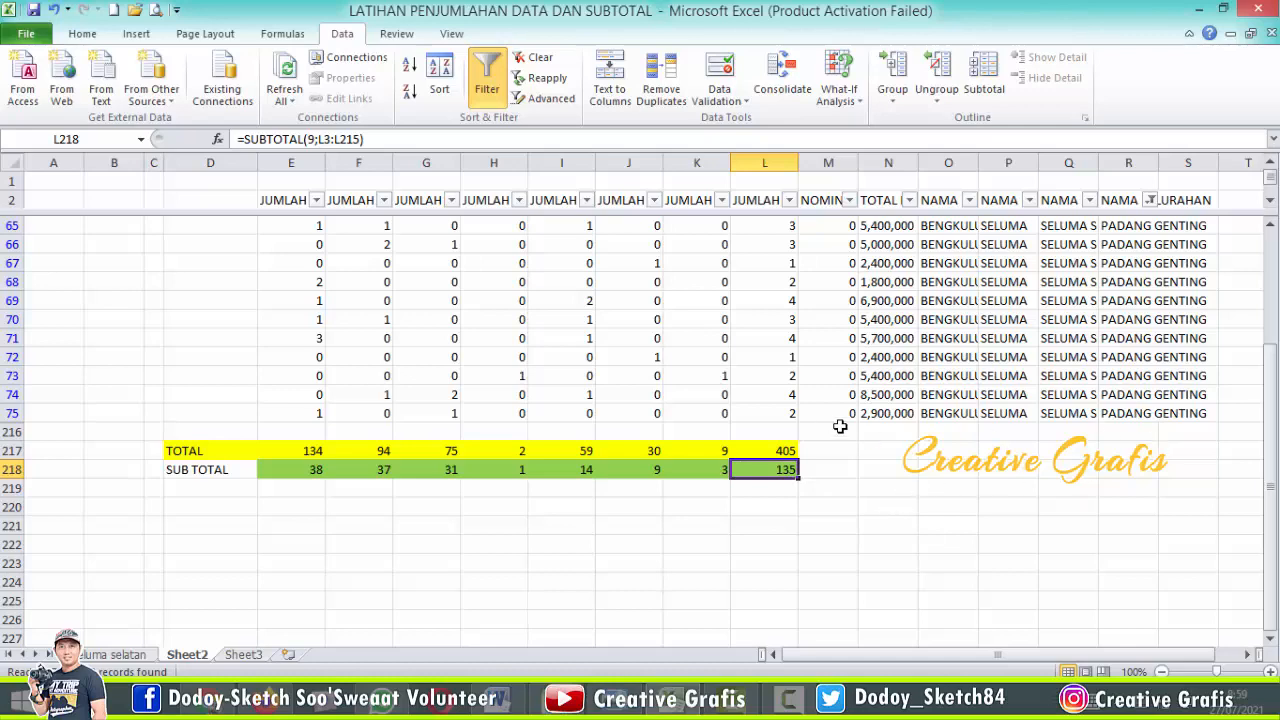
click(1166, 413)
scroll(1165, 412, up, 4)
scroll(1164, 413, down, 3)
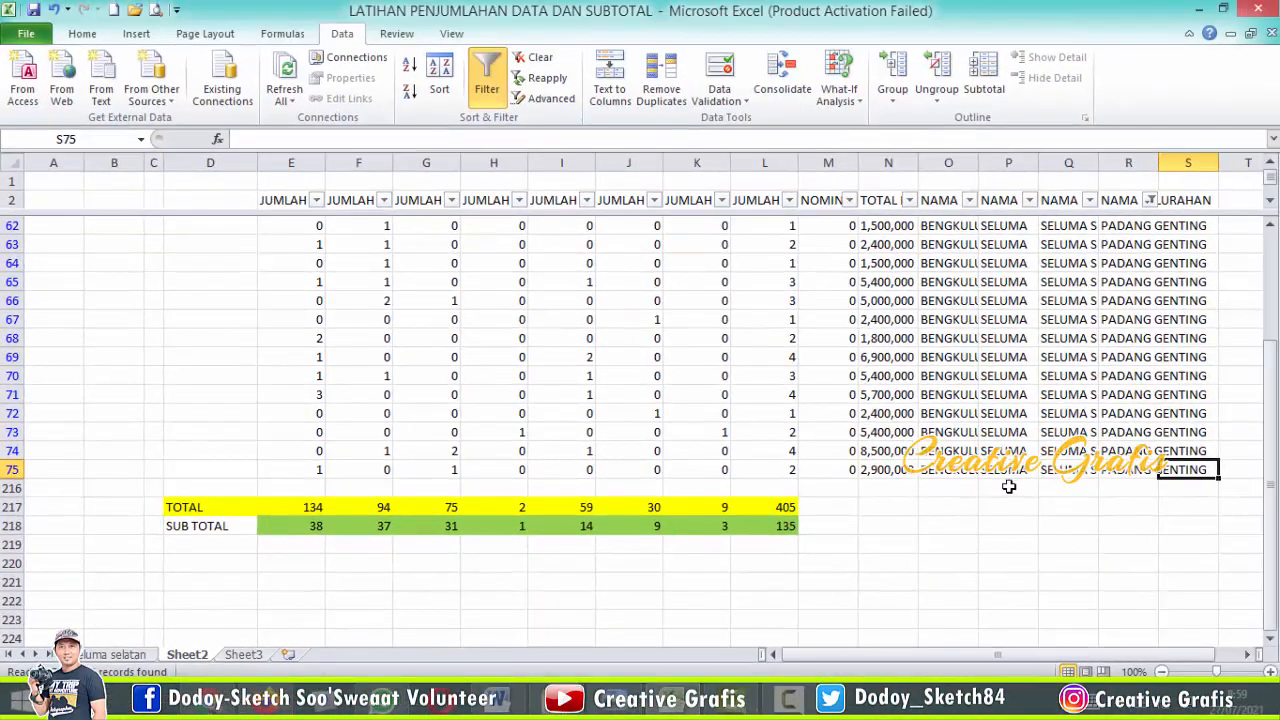
- Select the filtered BENGKULU entries in O3:O75 and read the count of selected records
click(940, 470)
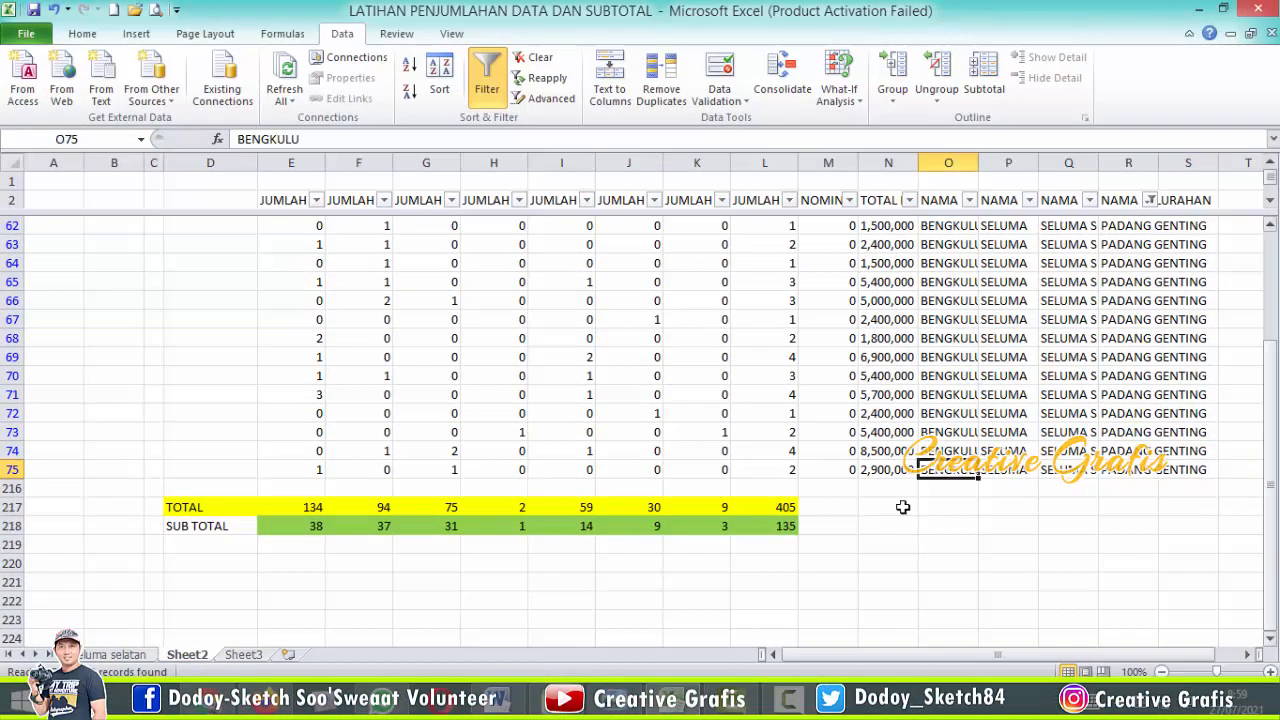
drag(1266, 472, 1273, 283)
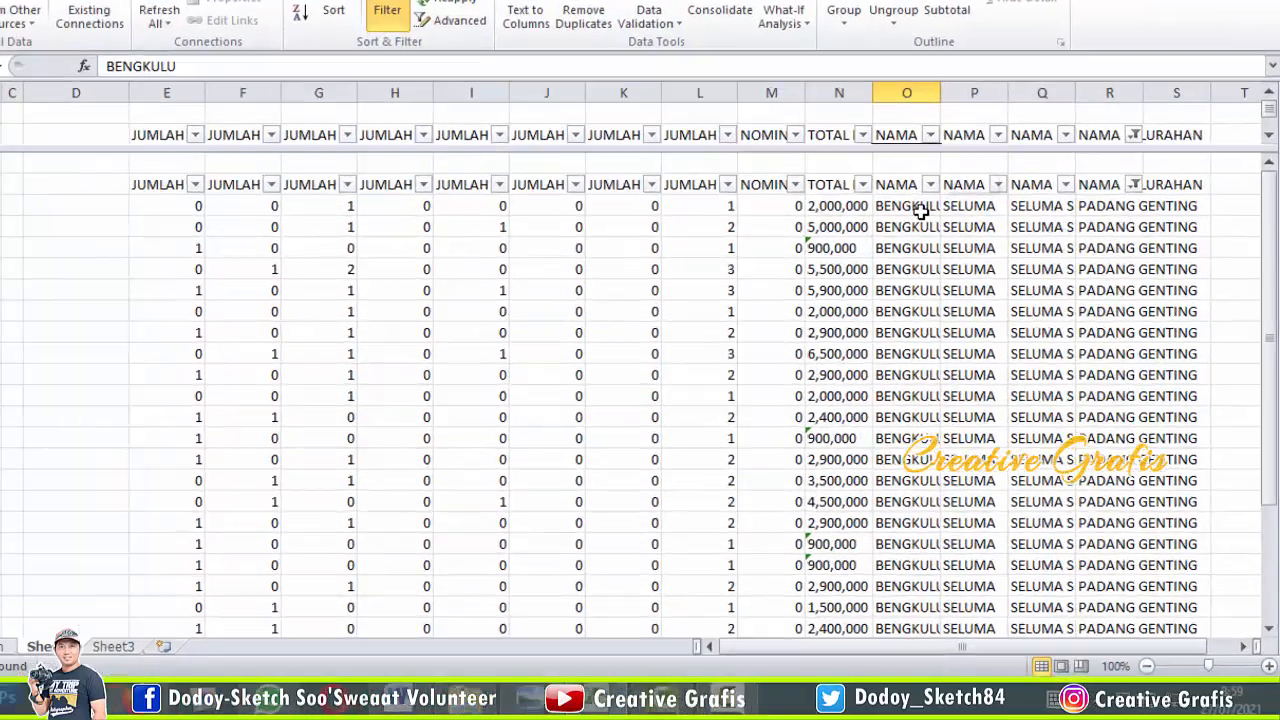
shift+click(961, 265)
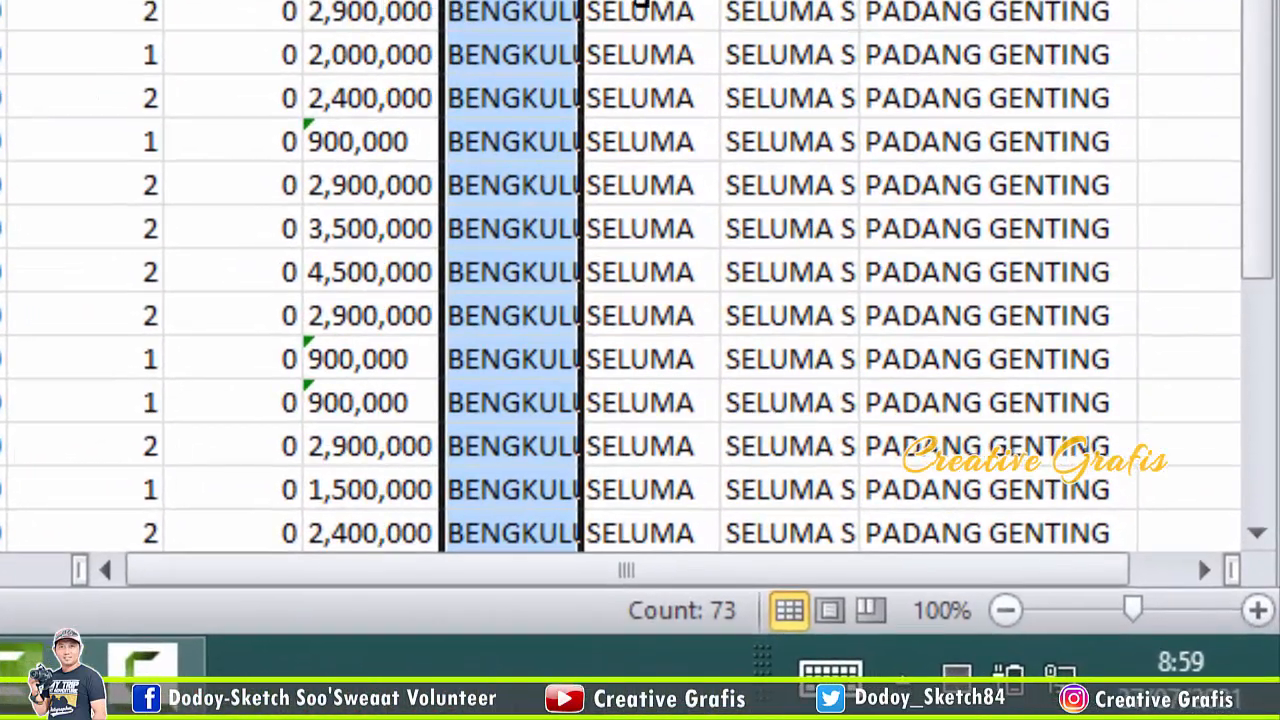
scroll(718, 93, down, 1)
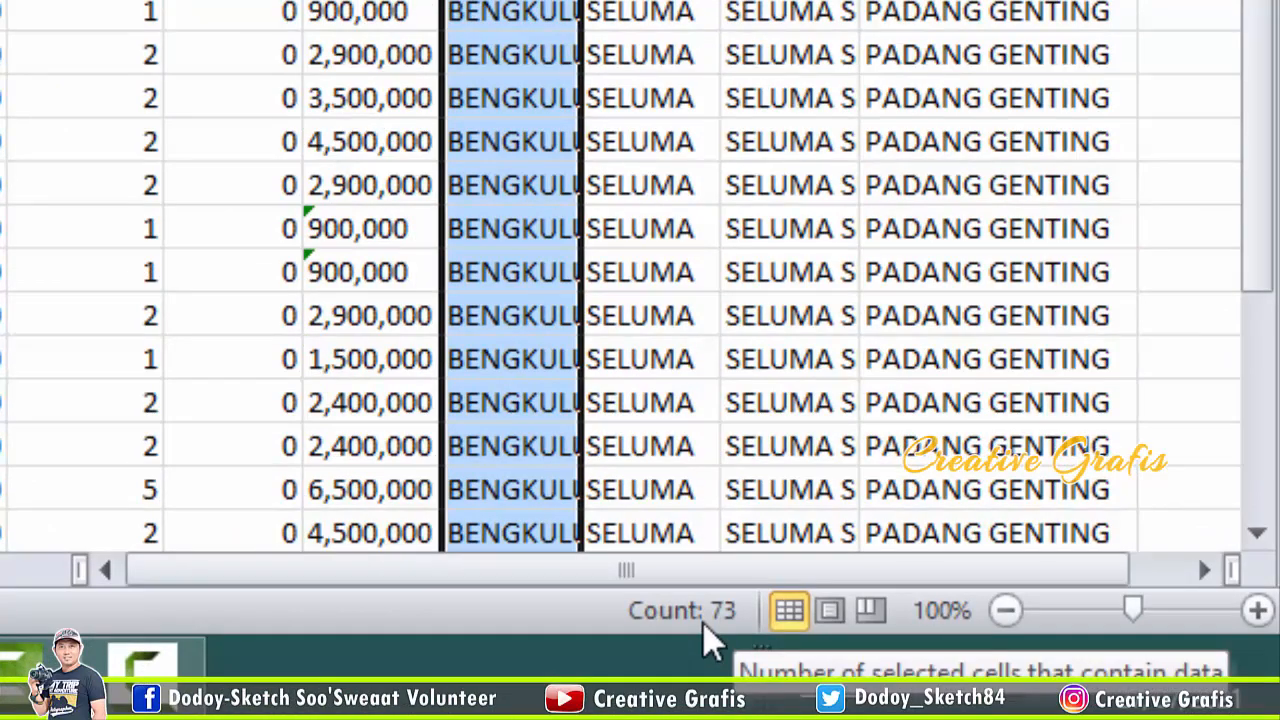
scroll(651, 263, down, 9)
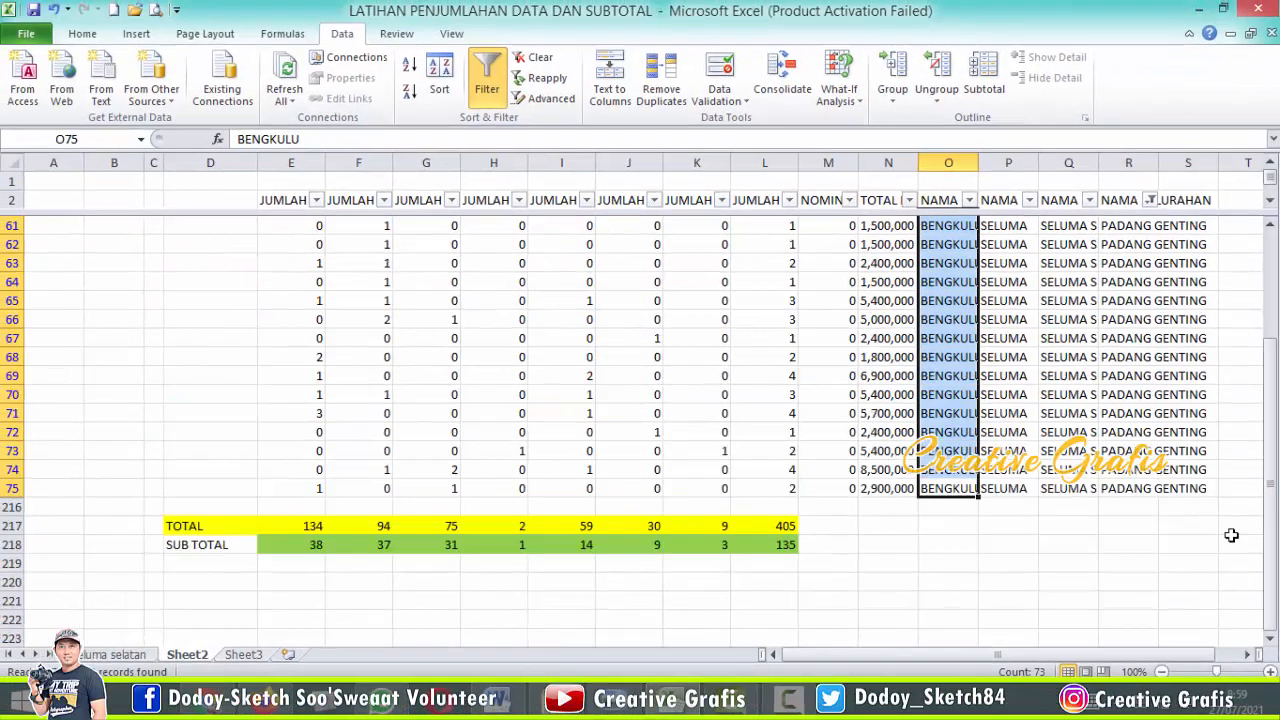
- Change the NAMA KELURAHAN filter to show only PADANG MERBAU
scroll(1260, 356, up, 14)
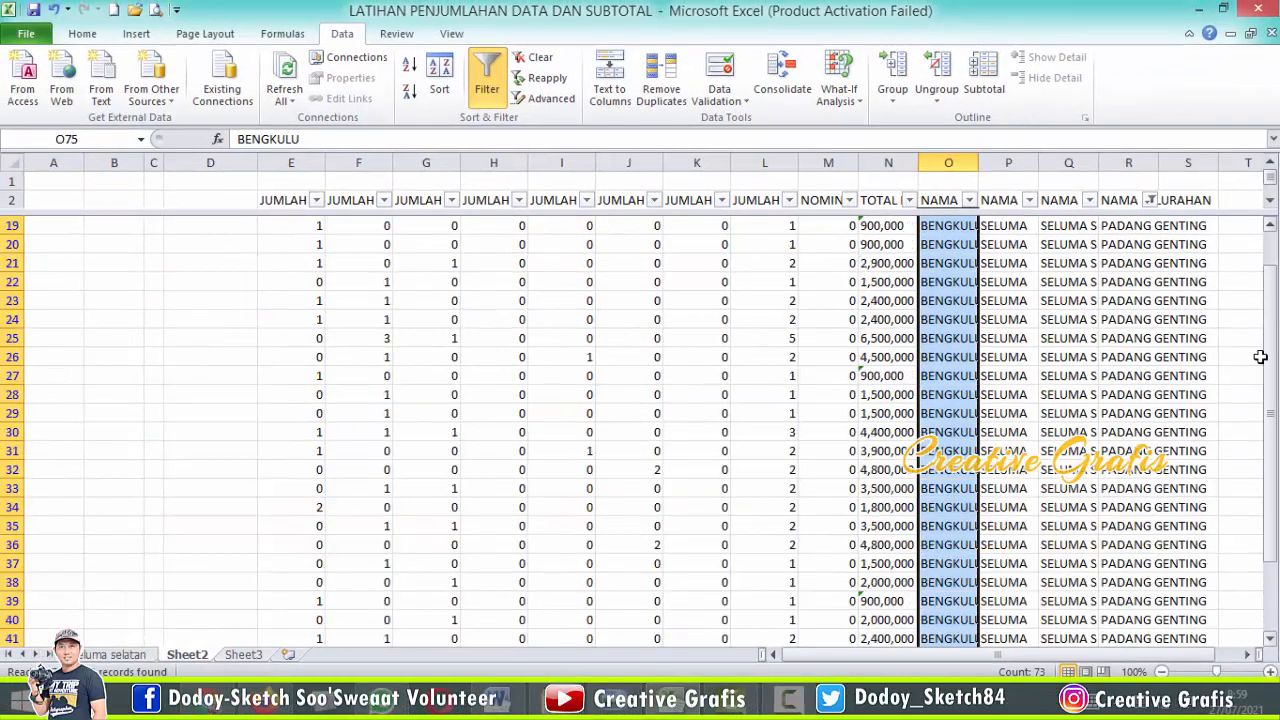
scroll(1260, 356, up, 6)
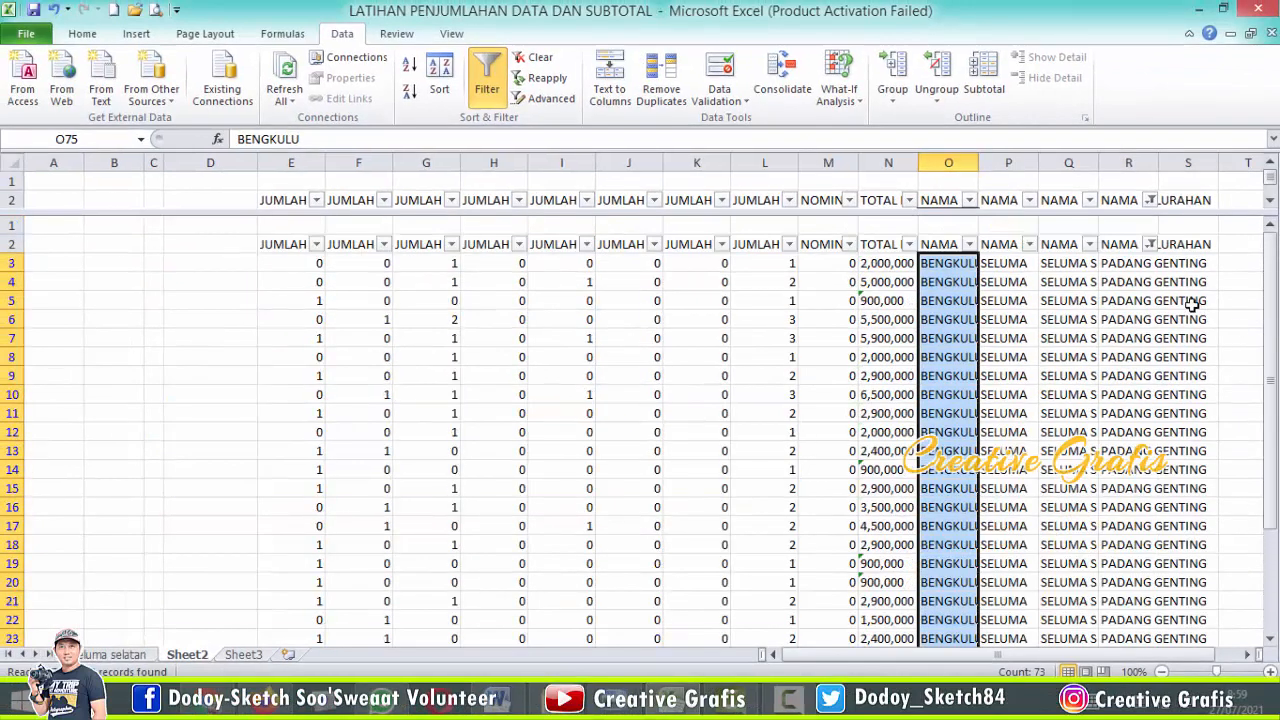
click(1151, 246)
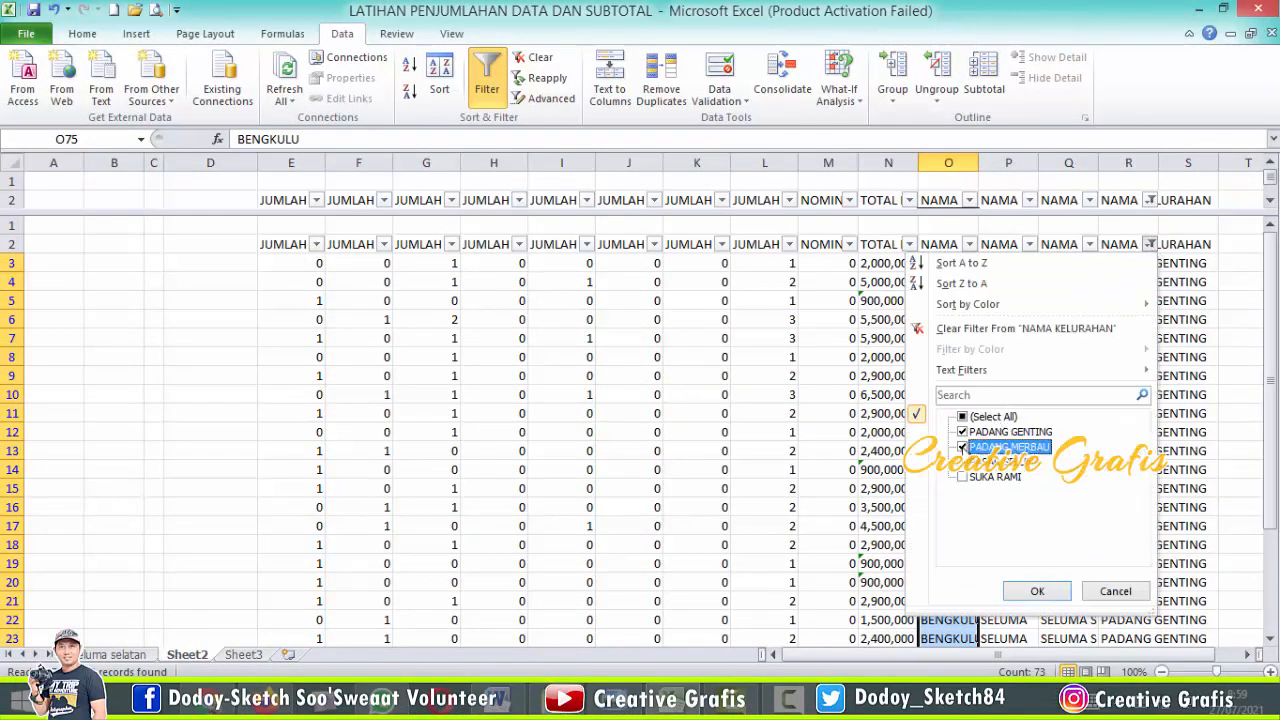
click(963, 447)
click(963, 432)
click(1031, 592)
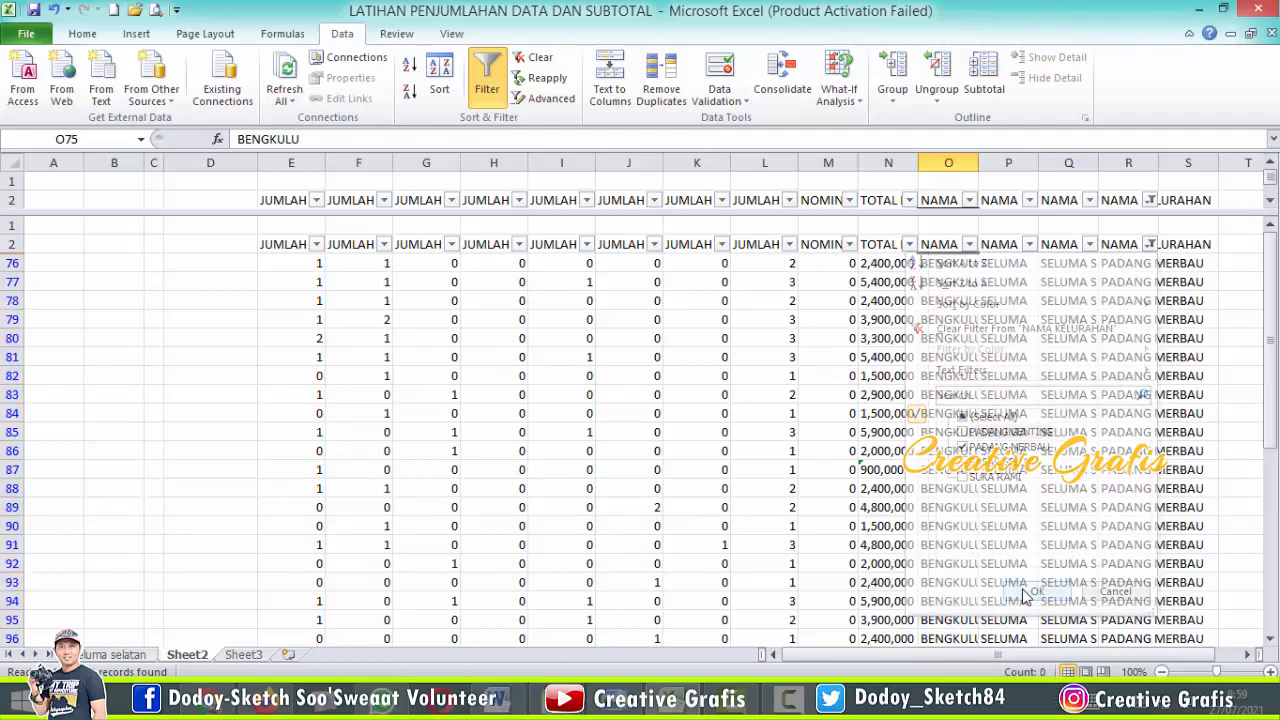
- Examine the SUB TOTAL cells across E218:L218 for the PADANG MERBAU records
drag(1270, 360, 1274, 652)
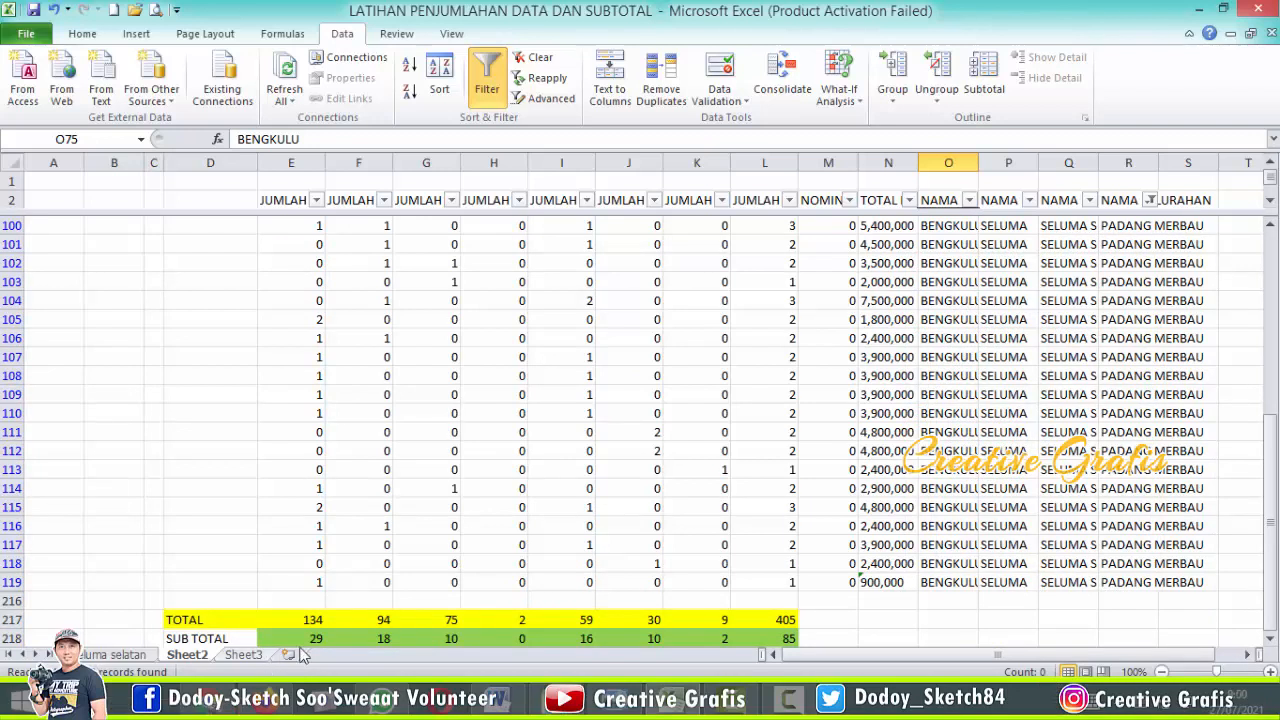
scroll(310, 638, down, 1)
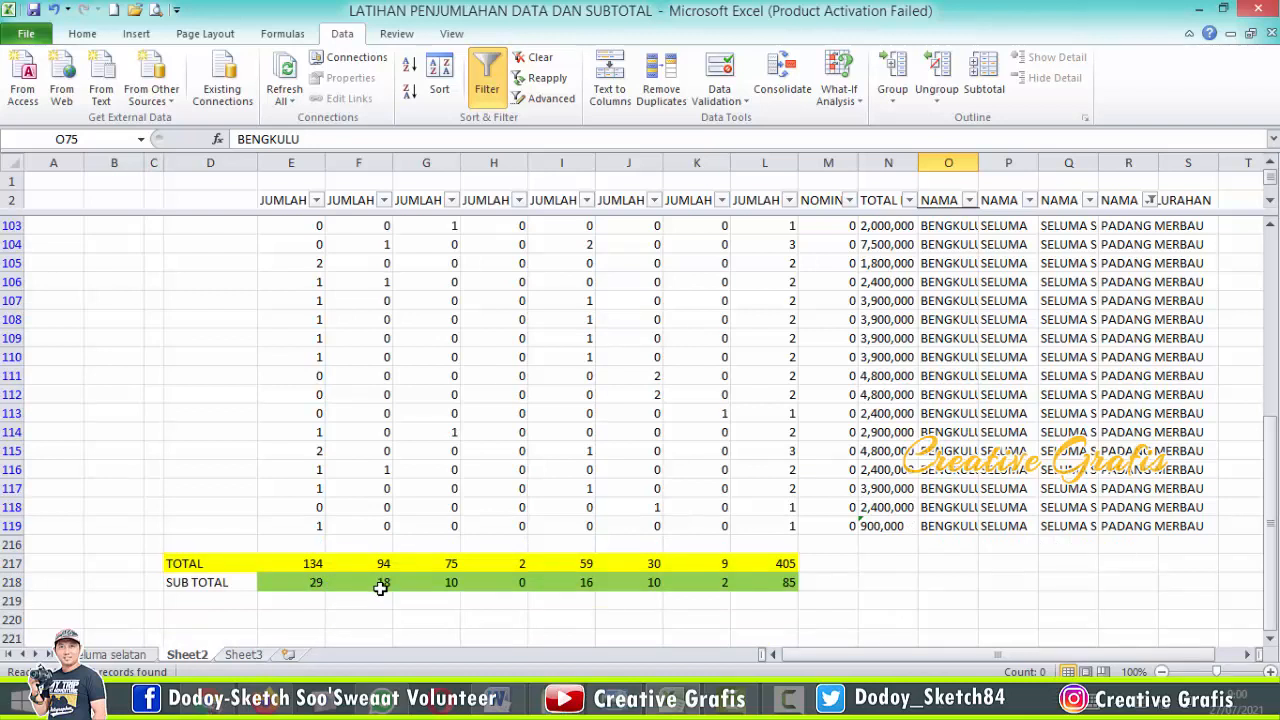
click(310, 582)
key(Right)
key(Right)
key(Right)
key(Right)
key(Right)
key(Right)
key(Right)
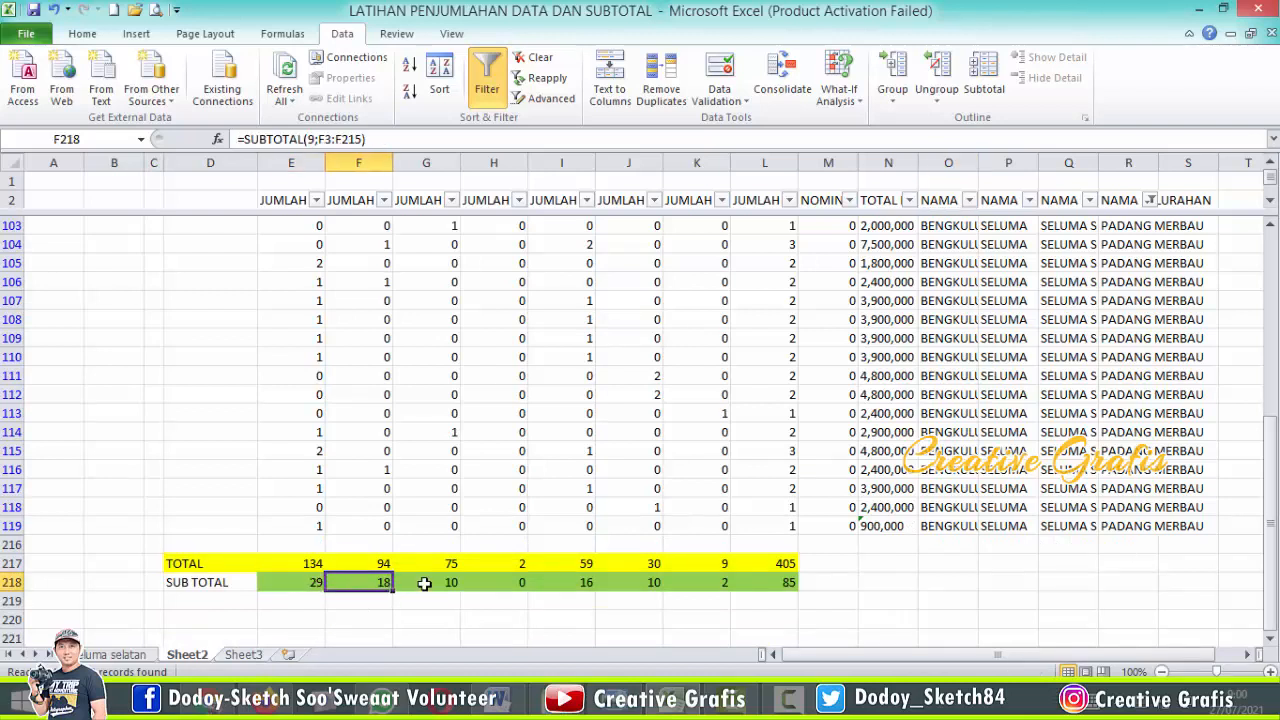
key(Left)
key(Left)
key(Left)
key(Left)
key(Left)
key(Left)
key(Left)
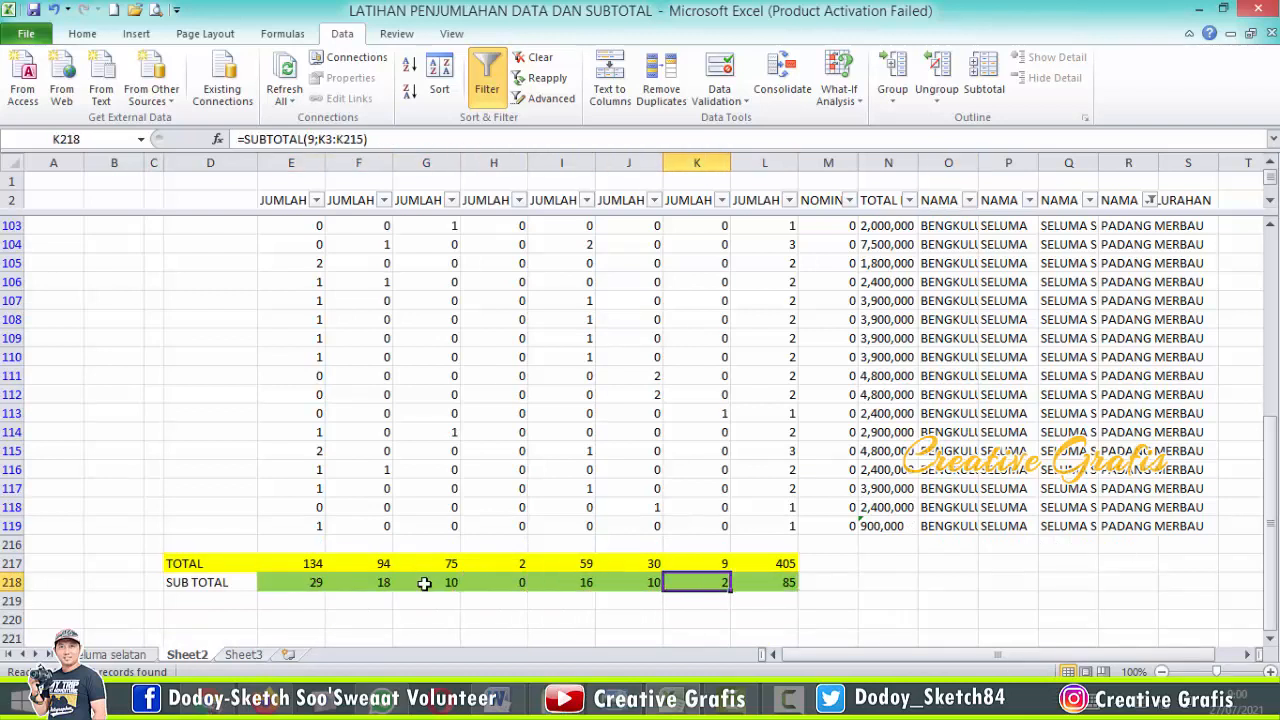
- Examine the TOTAL cells across E217:L217 for comparison with the PADANG MERBAU subtotals
key(Up)
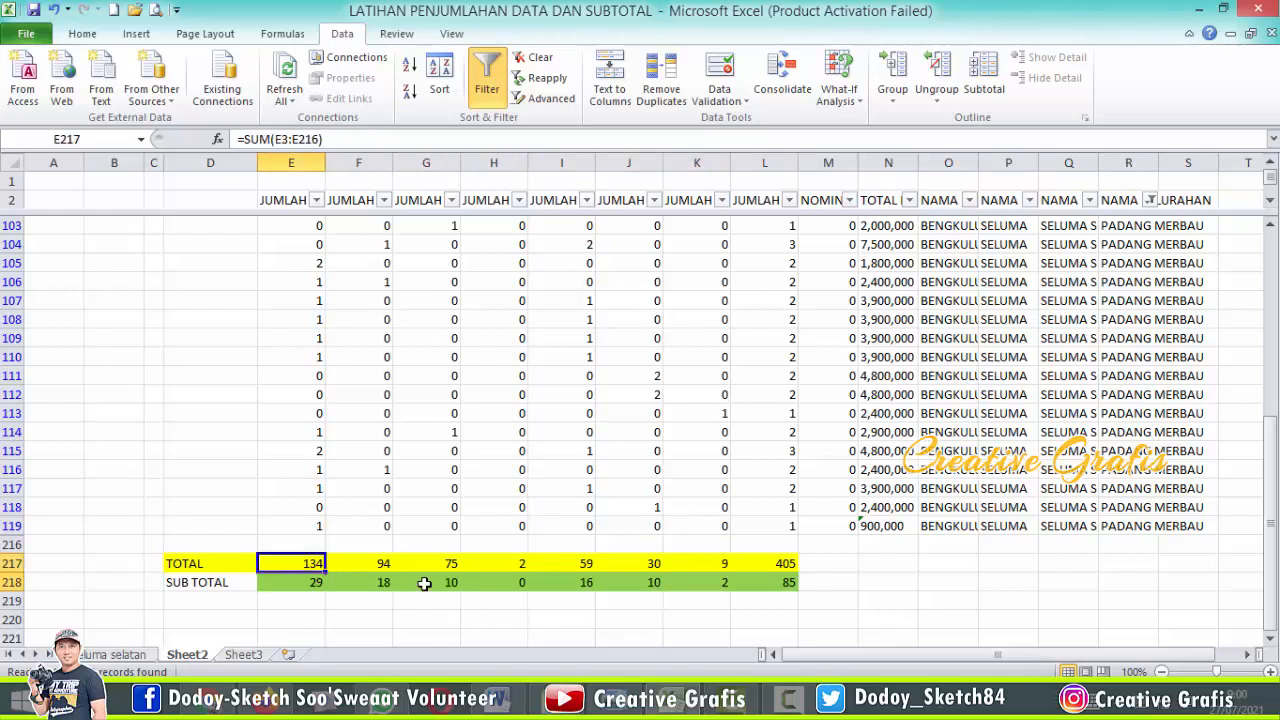
key(Right)
key(Right)
key(Right)
key(Right)
key(Right)
key(Right)
key(Right)
key(Right)
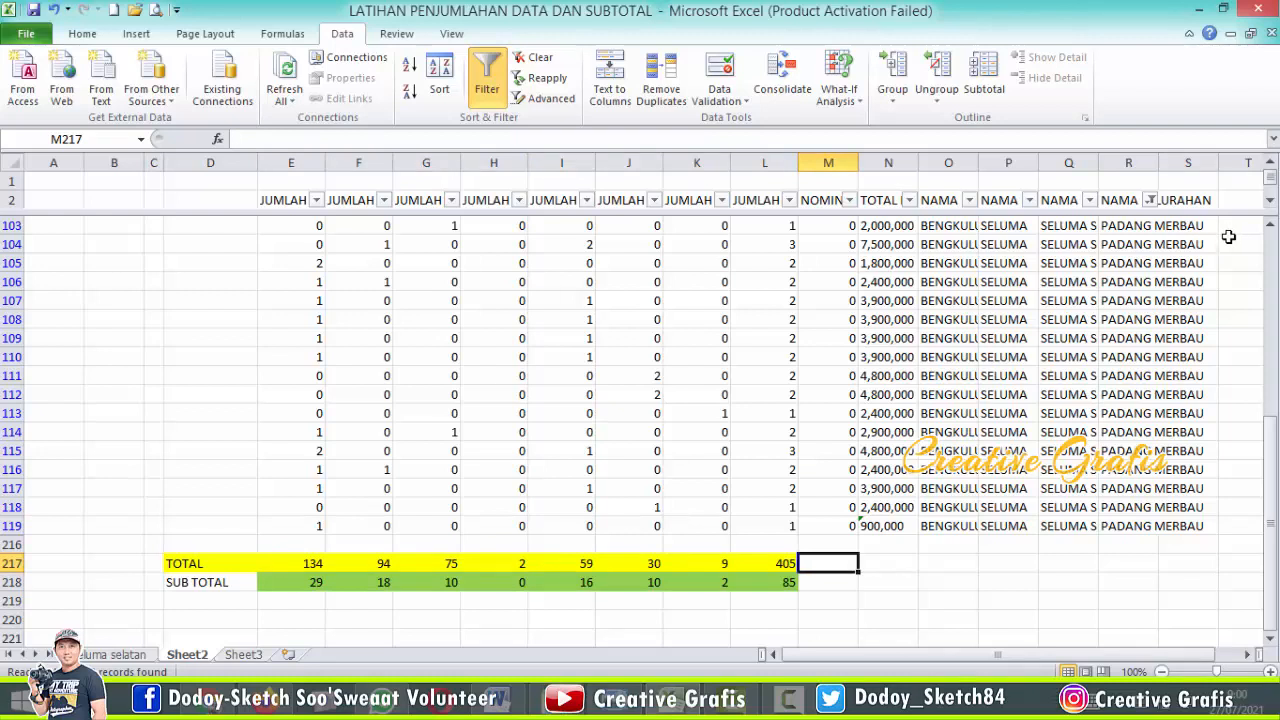
click(935, 595)
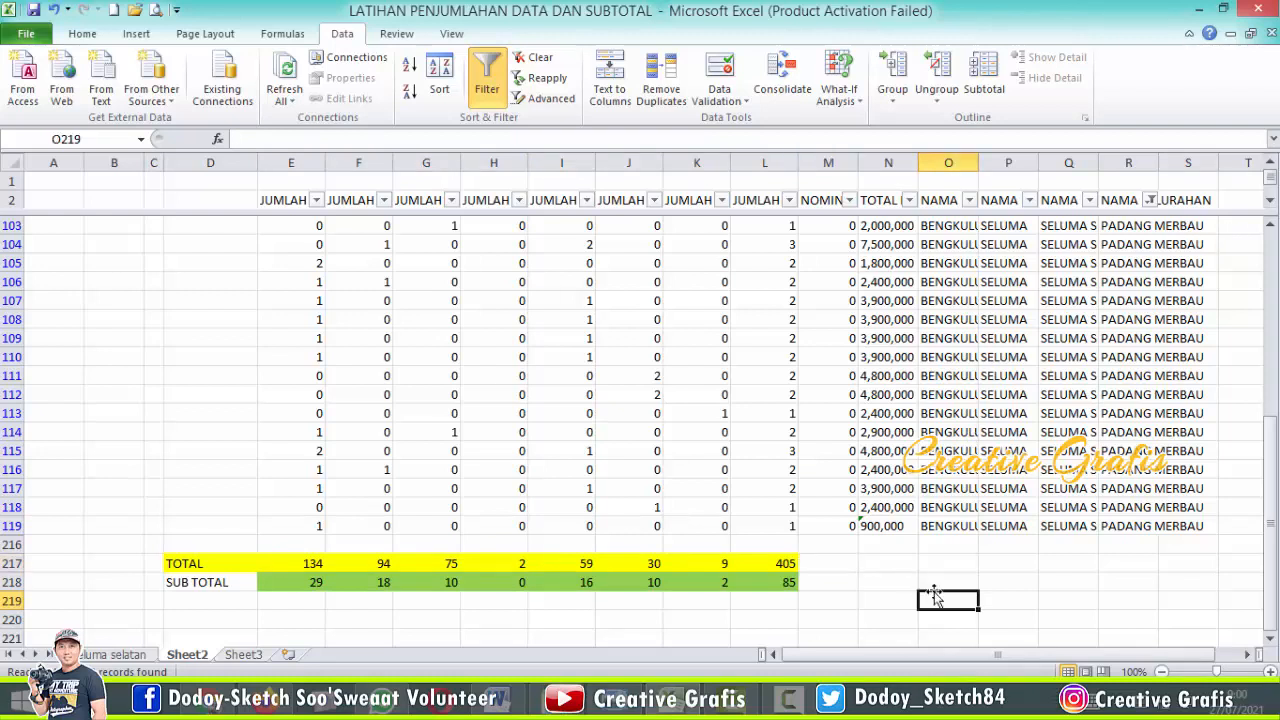